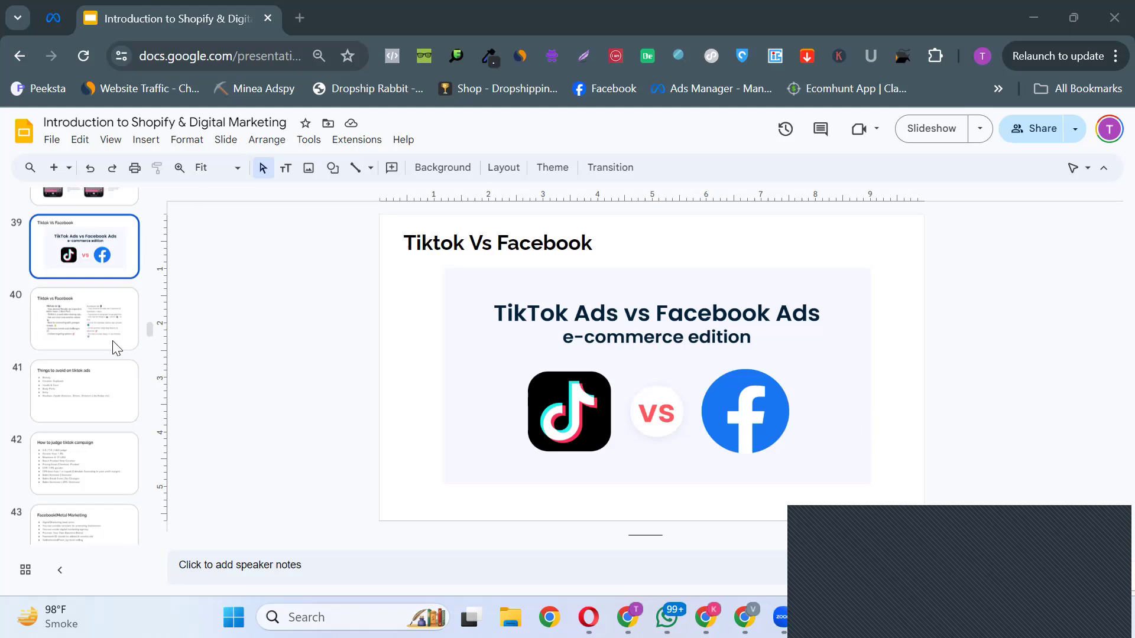
Step: Open slide 38, "Type of Tik Tok Ads"
scroll(84, 238, up, 2)
click(81, 258)
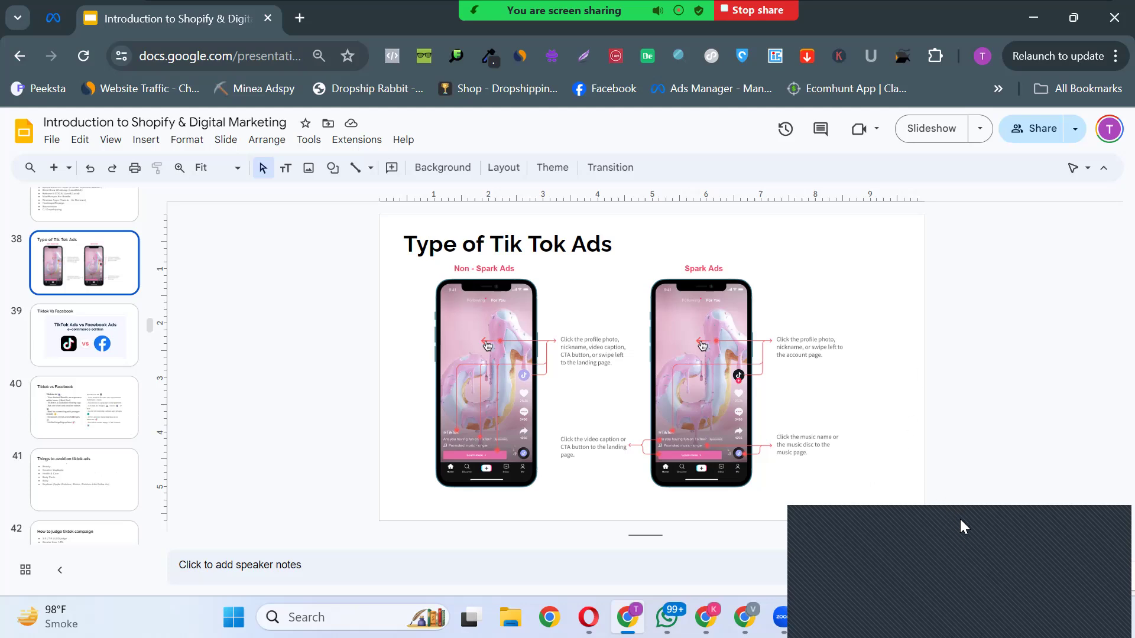
click(969, 566)
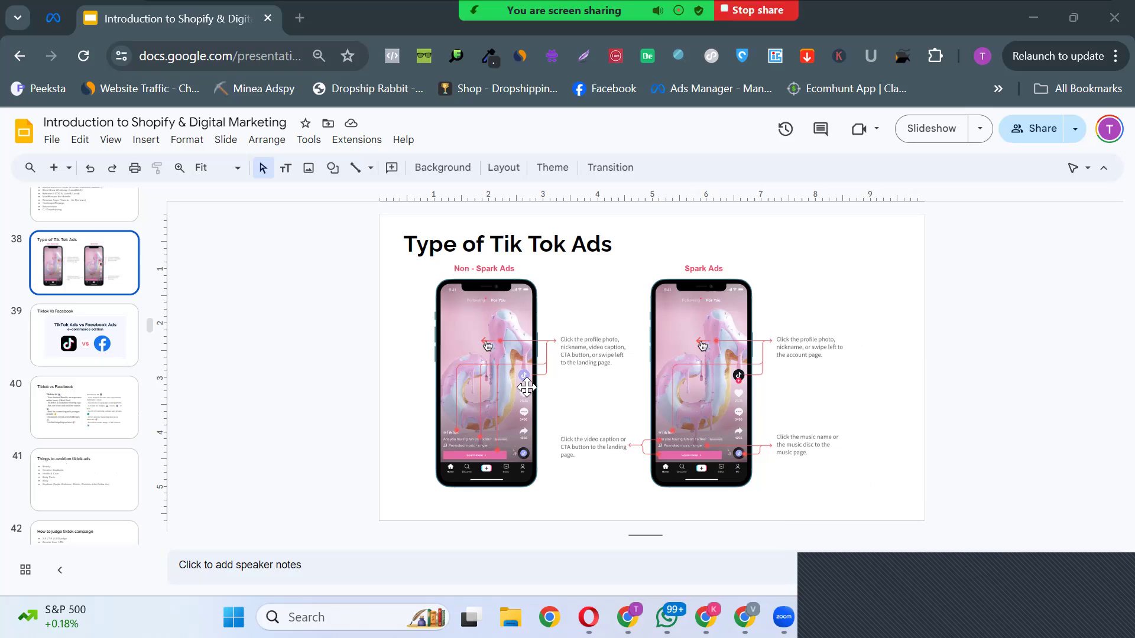
Step: Enlarge the slide to 160% and examine the Non-Spark Ads phone mockup with its landing page callouts
scroll(526, 387, up, 3)
click(601, 430)
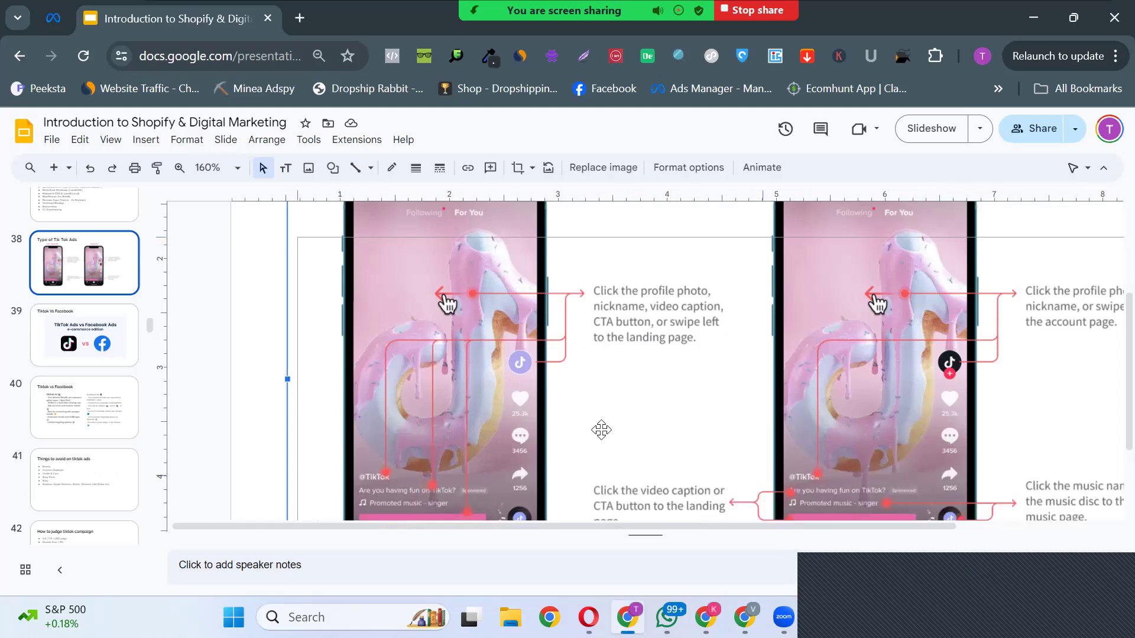
scroll(601, 429, up, 2)
click(263, 261)
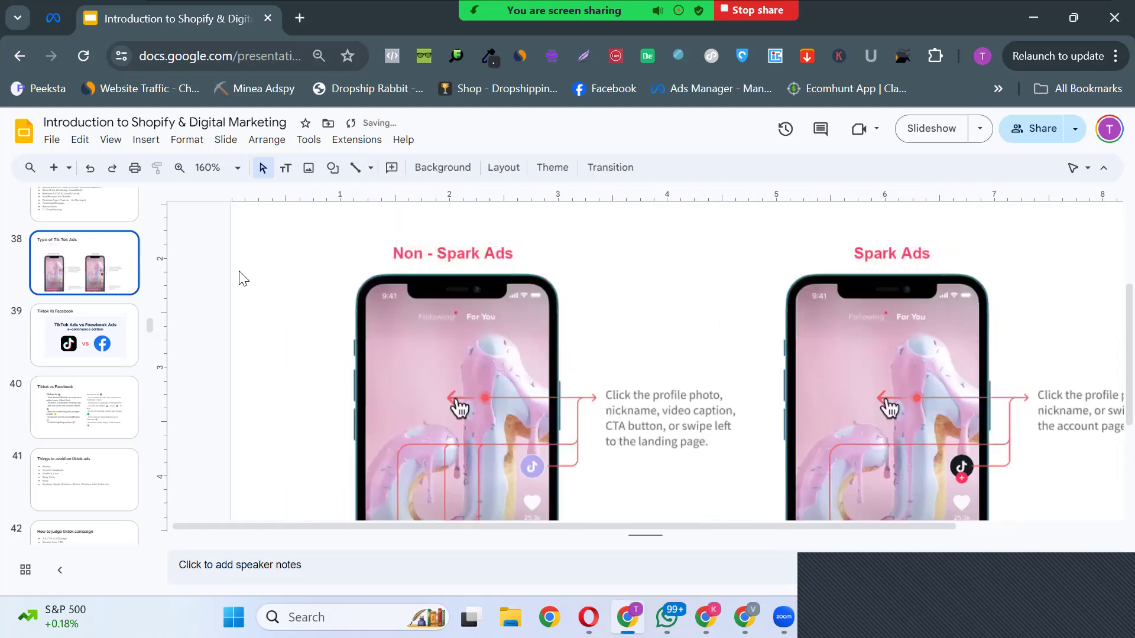
scroll(278, 304, down, 3)
scroll(495, 361, up, 2)
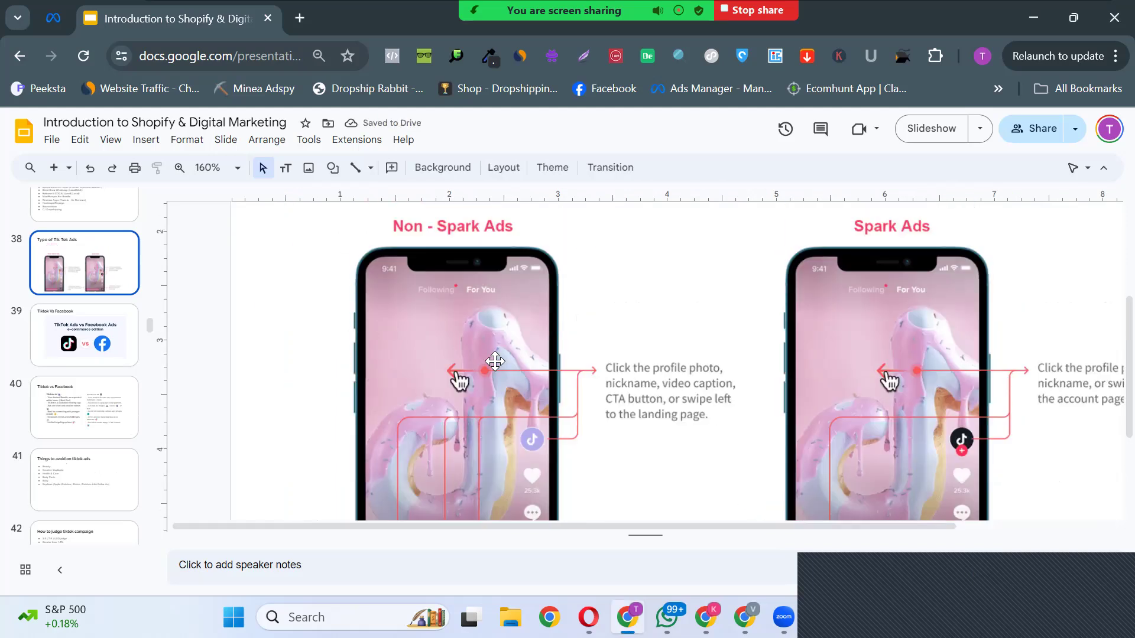
scroll(424, 266, up, 1)
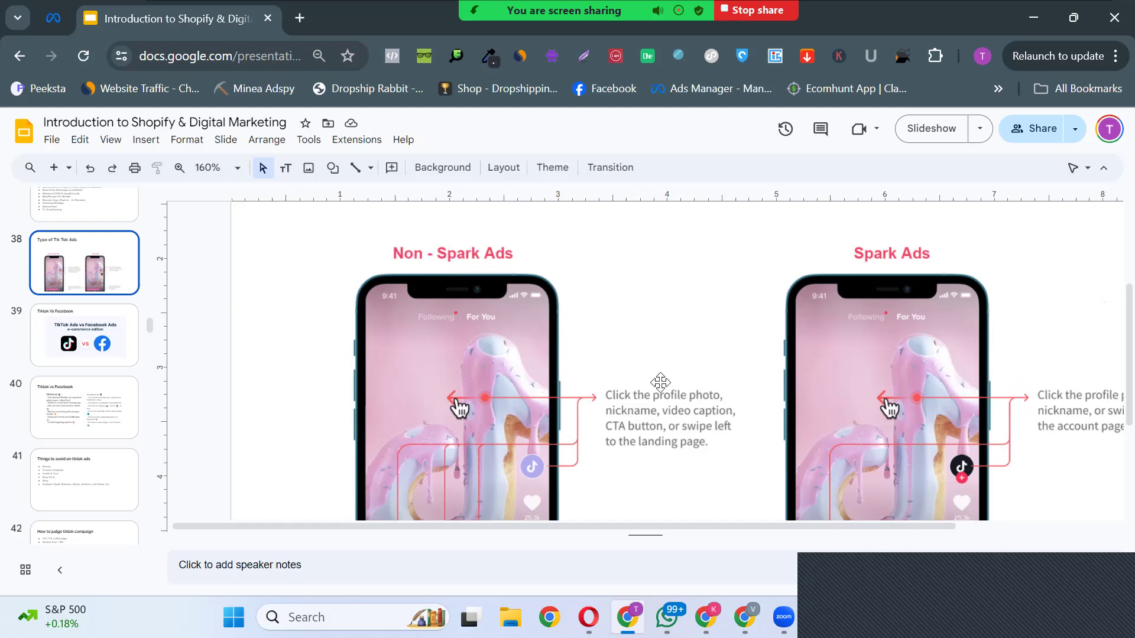
scroll(625, 342, down, 5)
scroll(597, 391, down, 1)
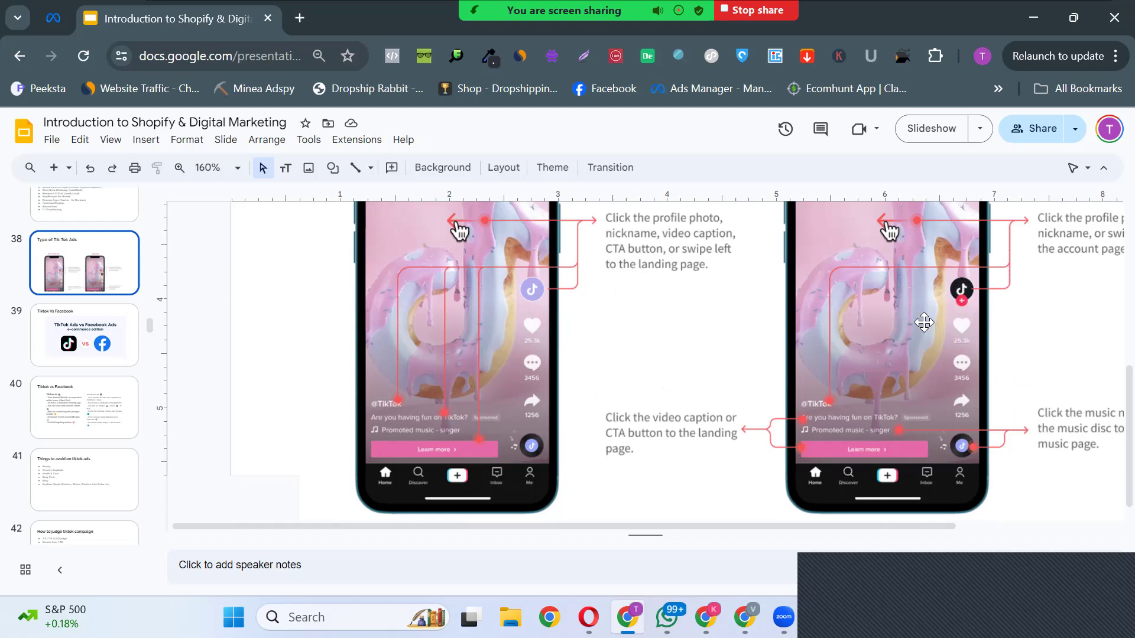
Step: Examine the Spark Ads mockup's account page, landing page and music page callouts and compare them with the Non-Spark Ads mockup
drag(761, 527, 825, 525)
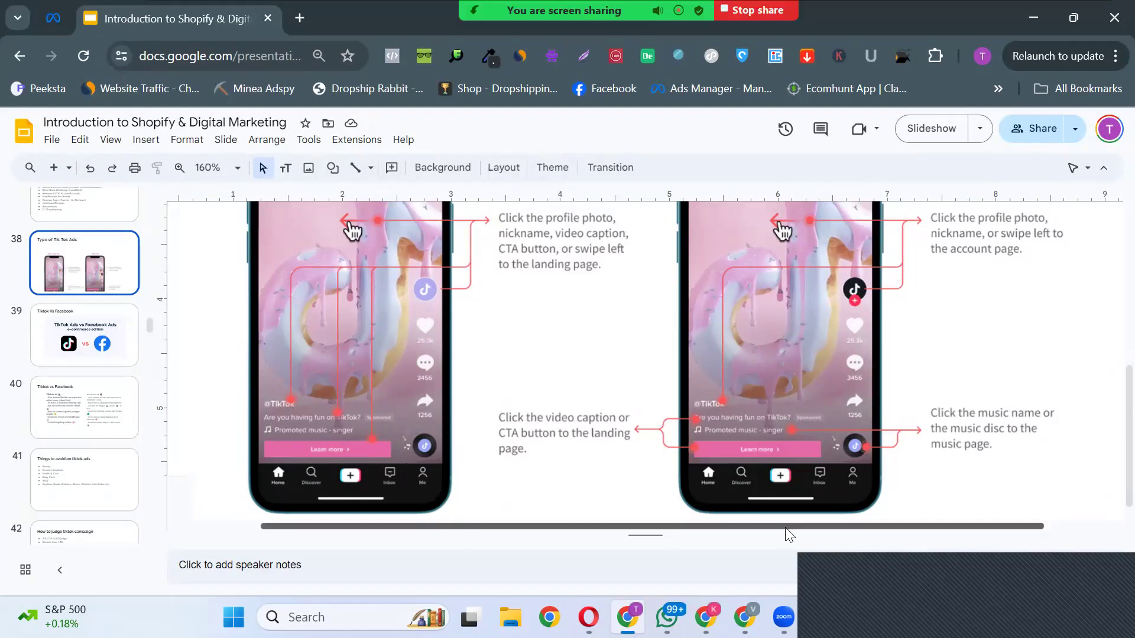
drag(787, 527, 854, 528)
scroll(816, 400, up, 3)
scroll(819, 401, up, 2)
scroll(816, 397, down, 2)
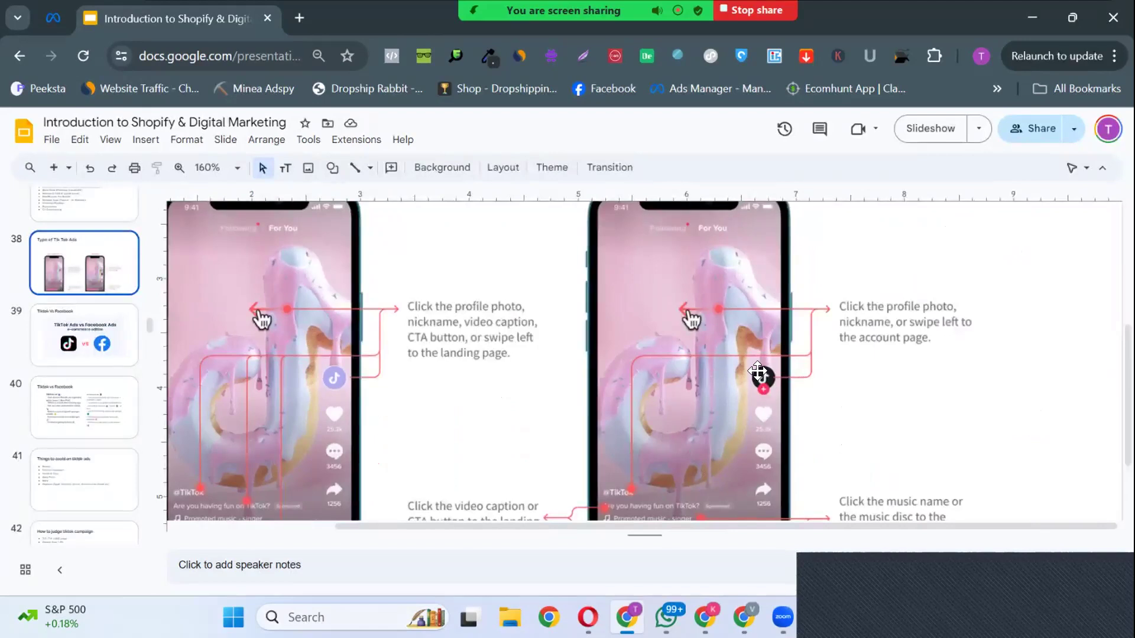
scroll(588, 407, down, 2)
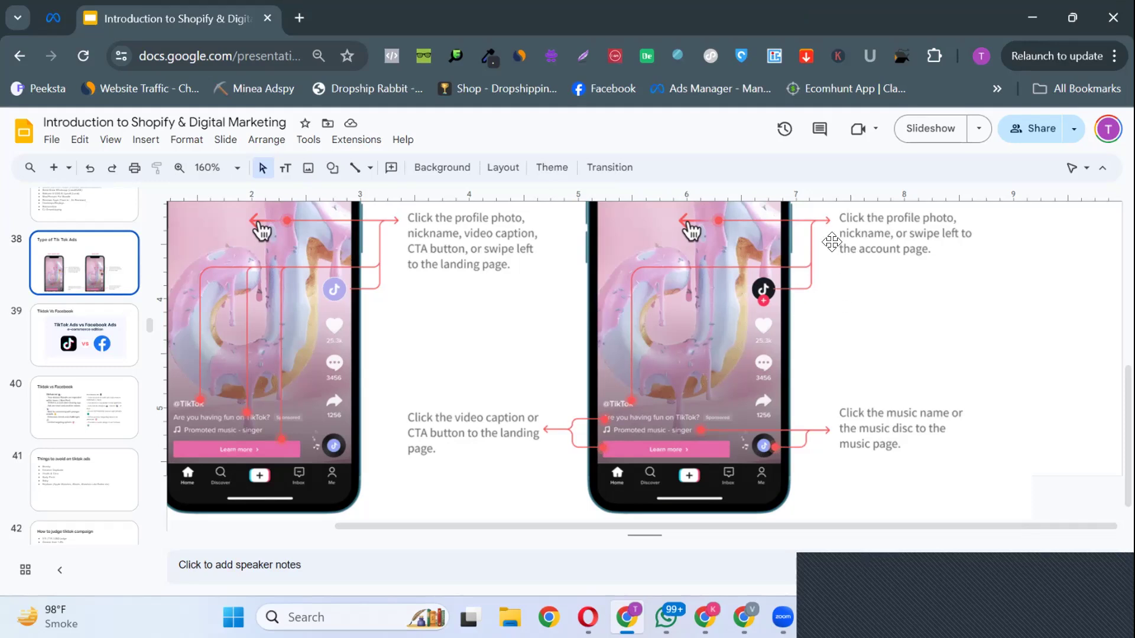
scroll(779, 358, up, 1)
scroll(777, 305, up, 1)
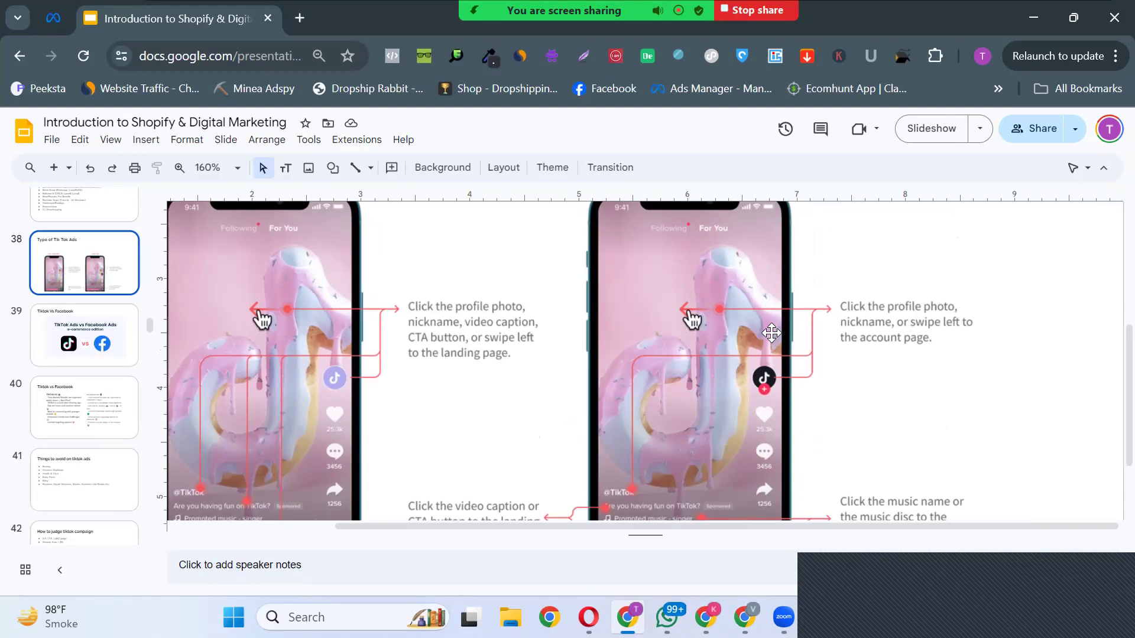
scroll(717, 333, down, 3)
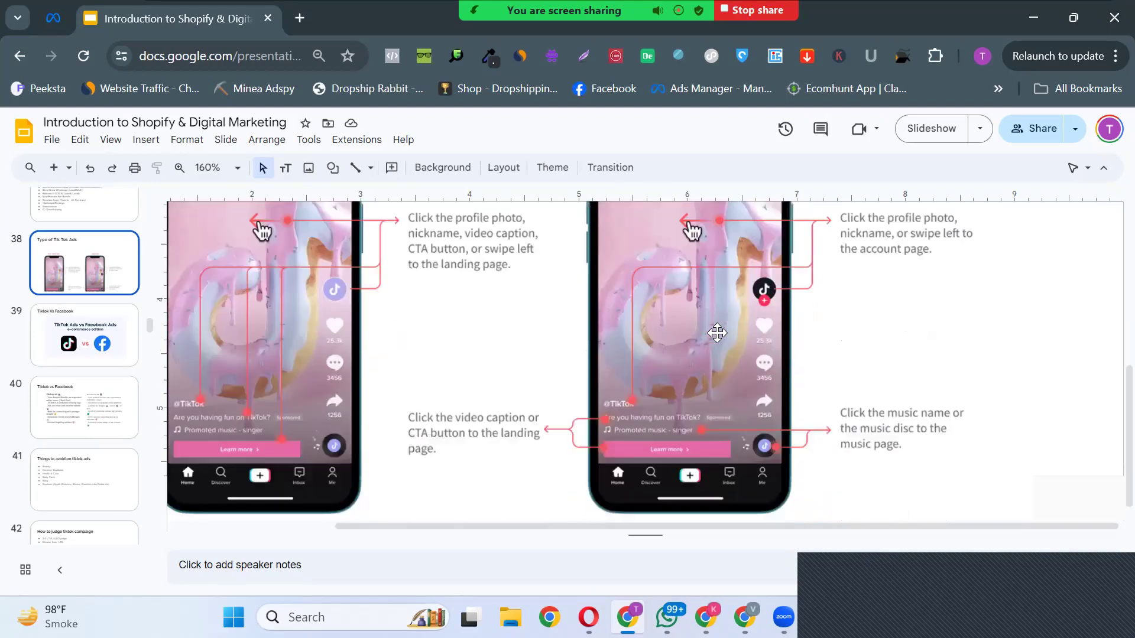
scroll(718, 333, up, 4)
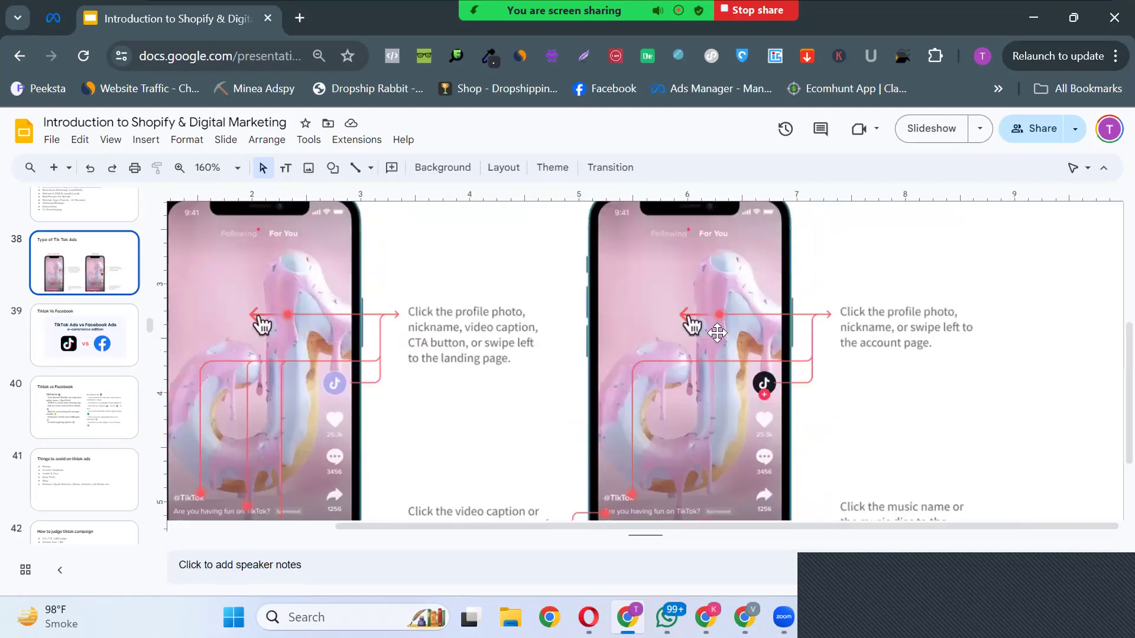
scroll(742, 369, down, 2)
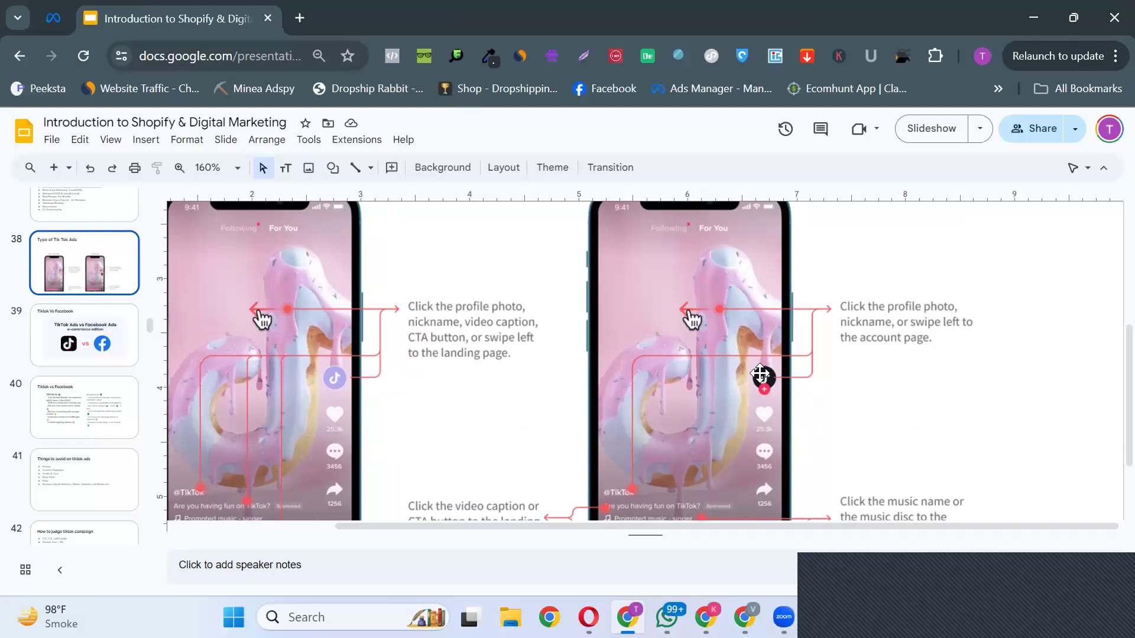
scroll(759, 379, down, 2)
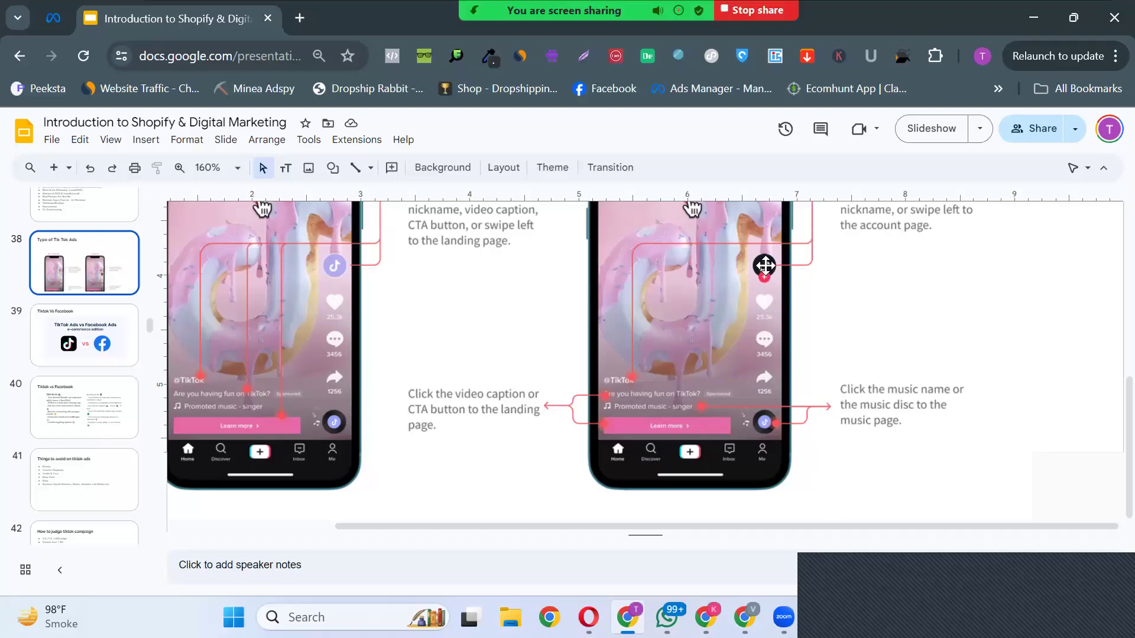
scroll(757, 296, up, 3)
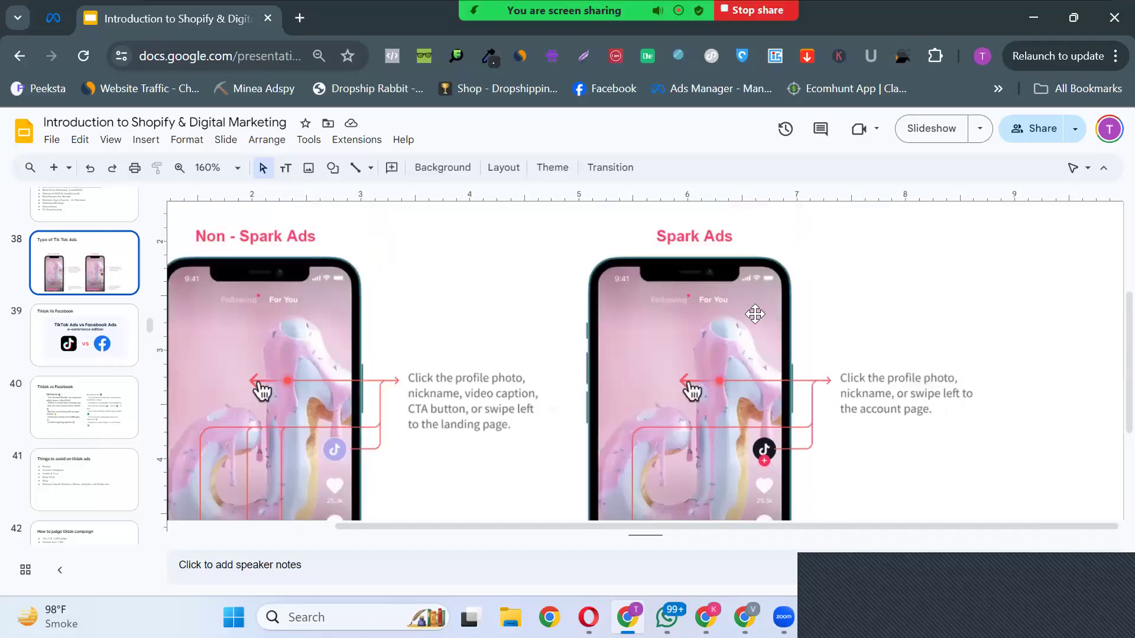
scroll(755, 314, down, 1)
scroll(755, 314, down, 1)
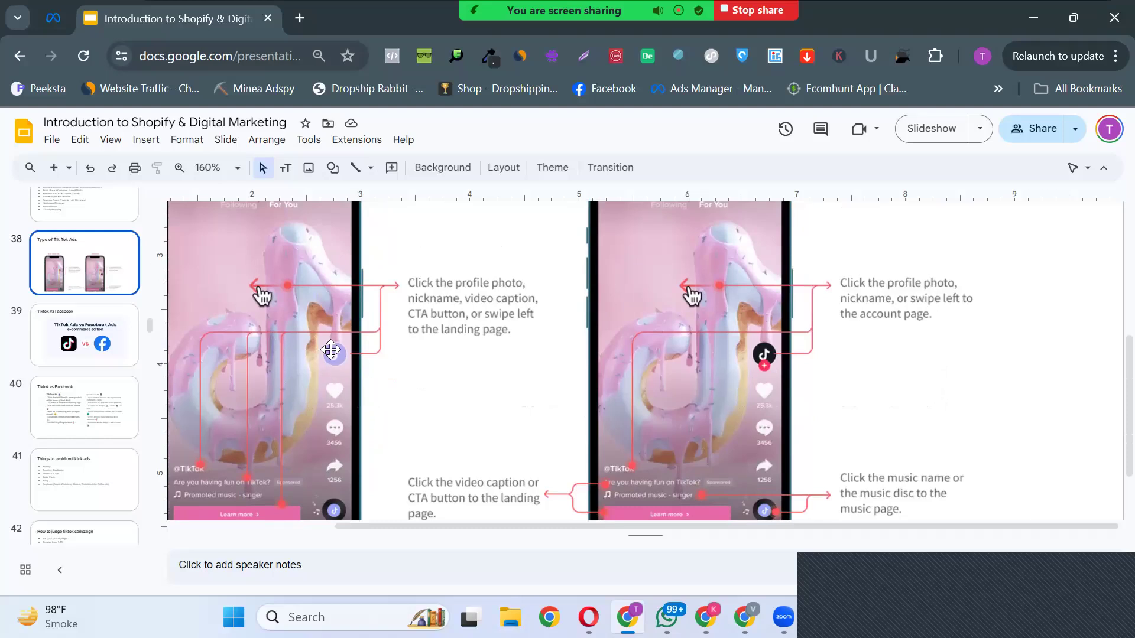
scroll(680, 360, up, 2)
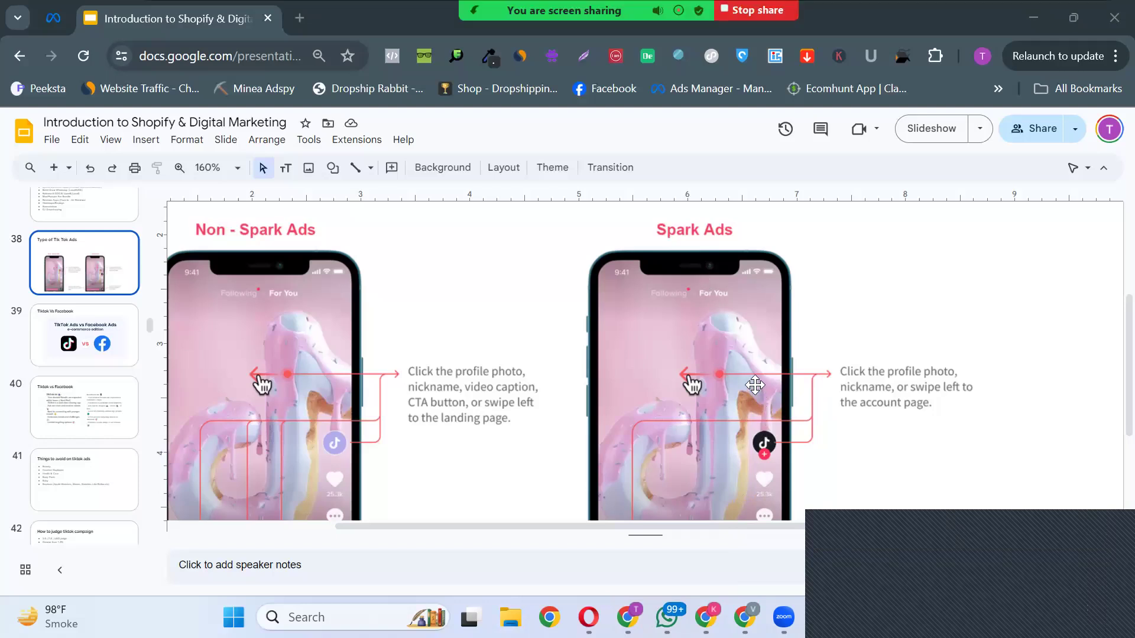
scroll(755, 385, down, 2)
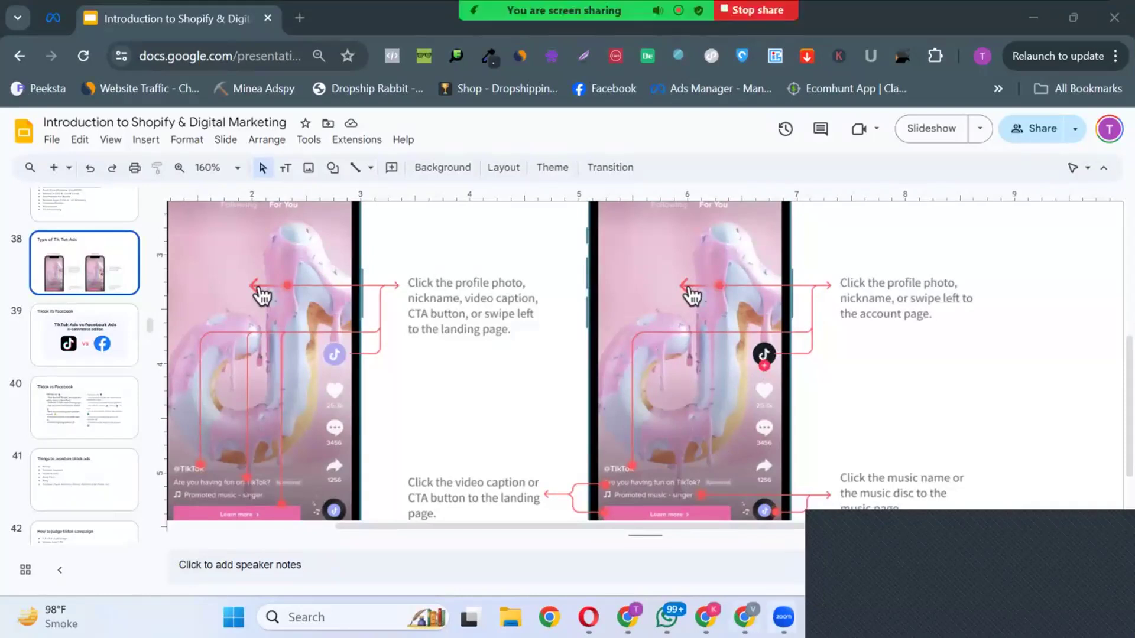
Step: Switch to the browser window with TikTok Ads Manager and open tiktok.com/en/ in a new tab
click(745, 618)
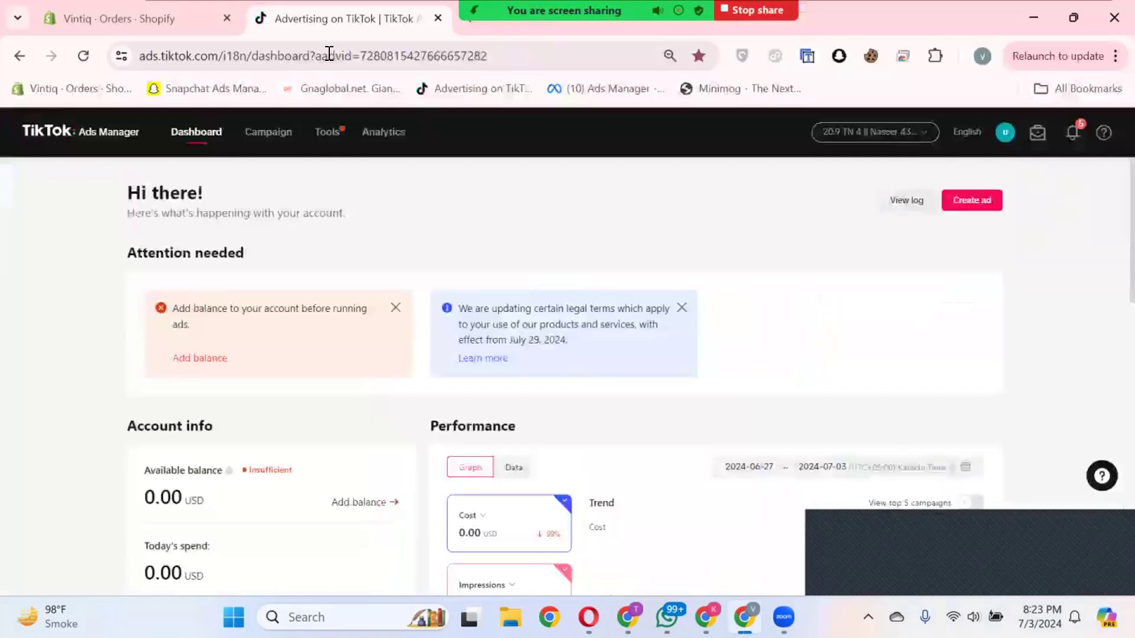
click(471, 26)
text(tik)
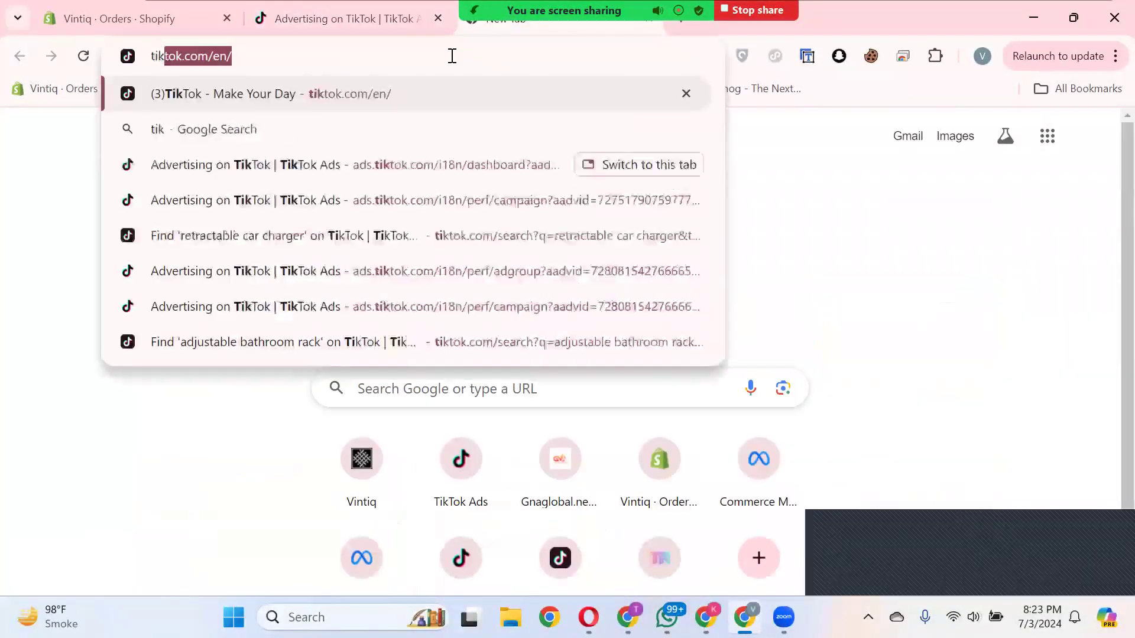
key(Right)
key(Return)
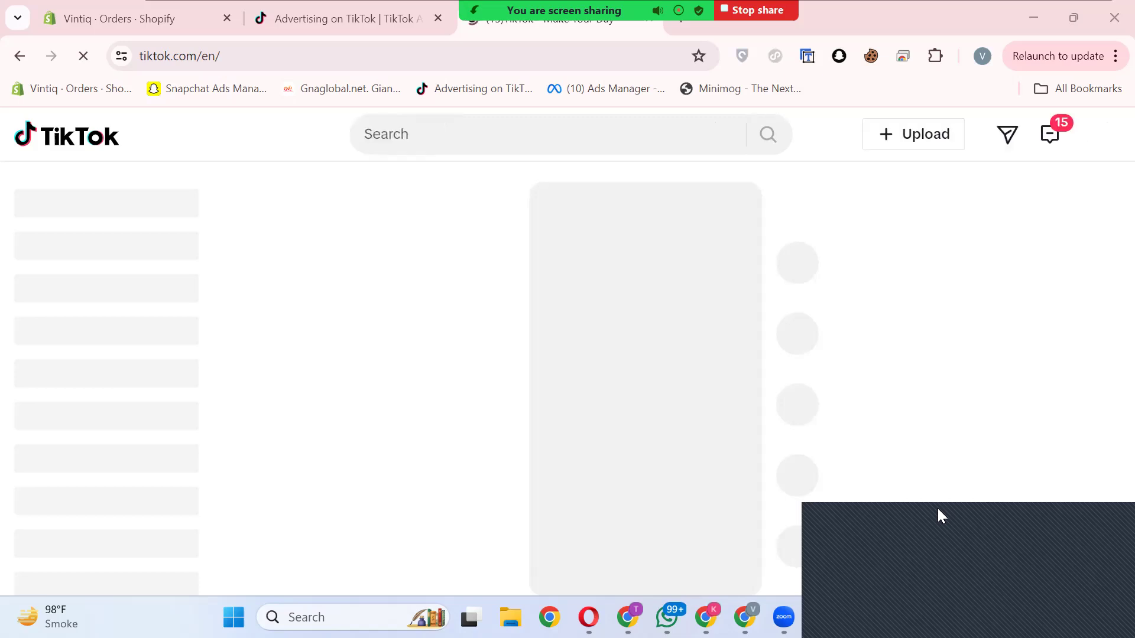
Step: Mute the TikTok site and open the signed-in account's profile
right_click(623, 28)
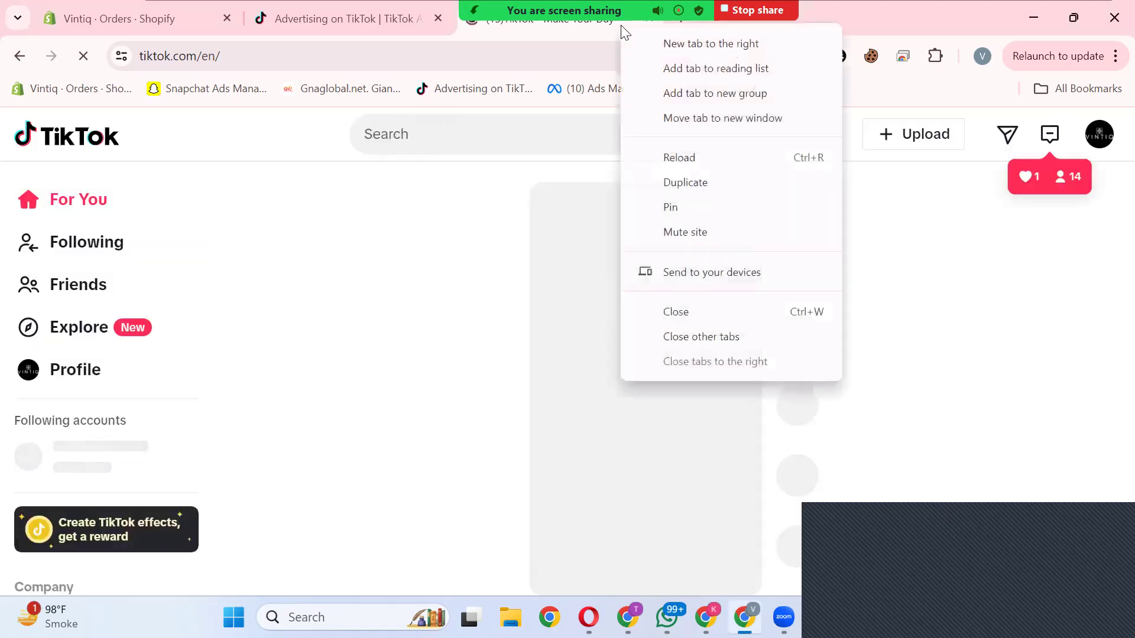
click(708, 235)
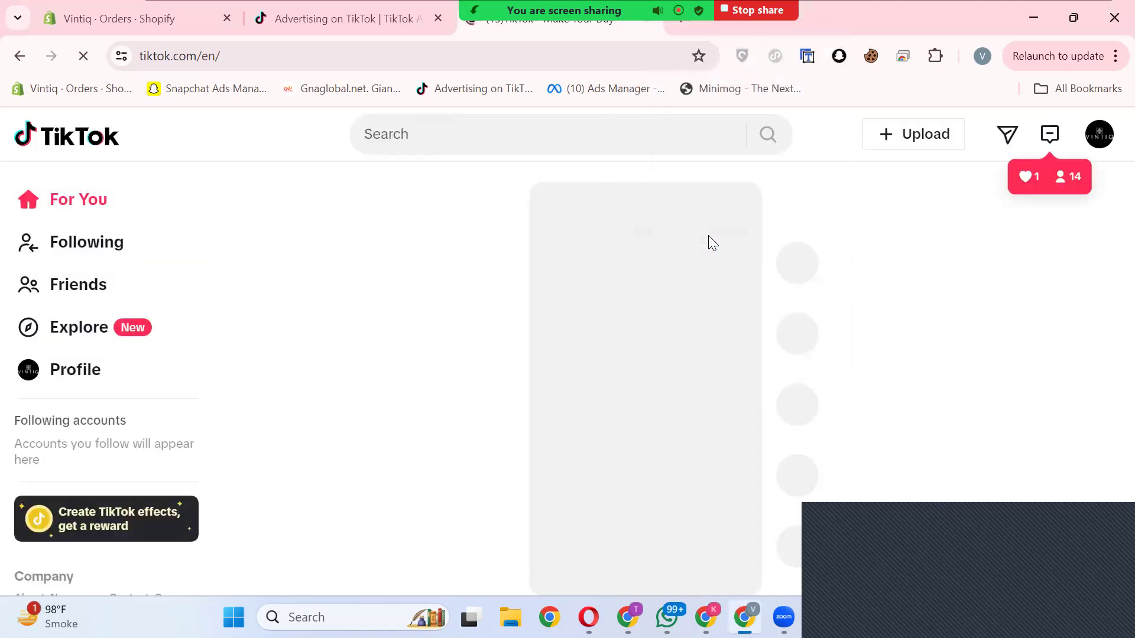
click(1095, 137)
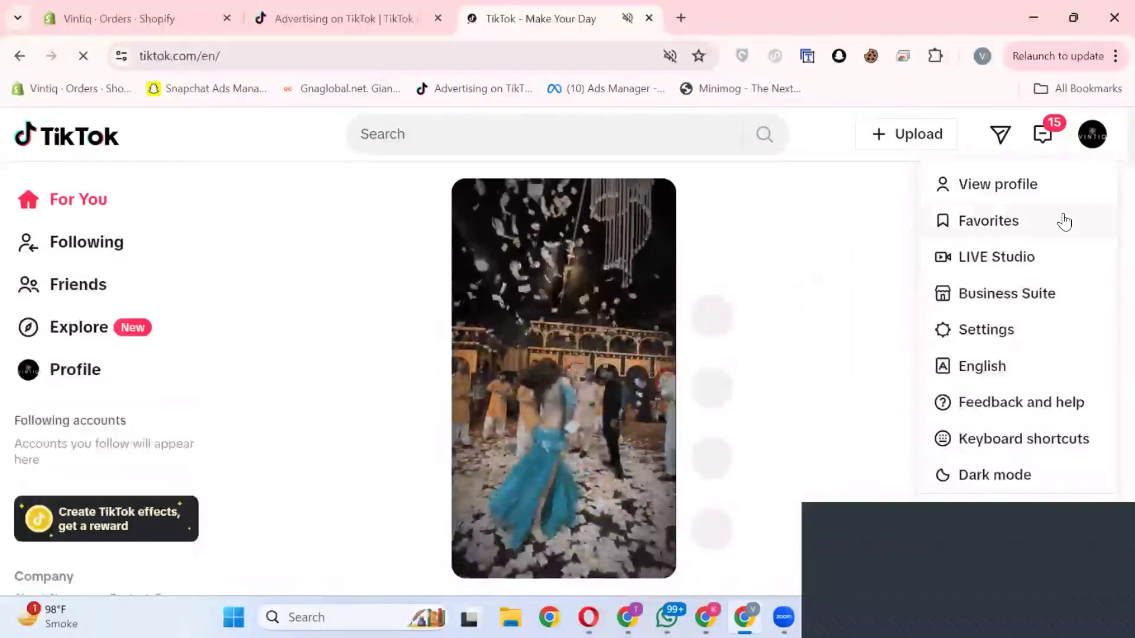
click(1060, 198)
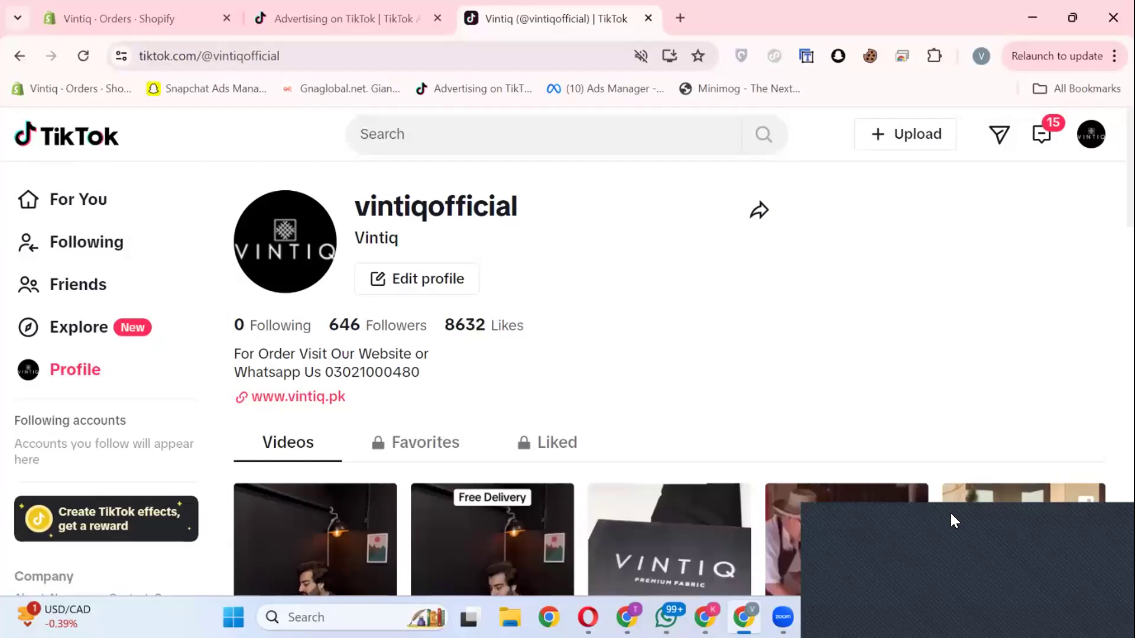
Step: Look through the videos and their view counts on the Vintiq profile, and return to the Google Slides presentation
scroll(686, 324, down, 5)
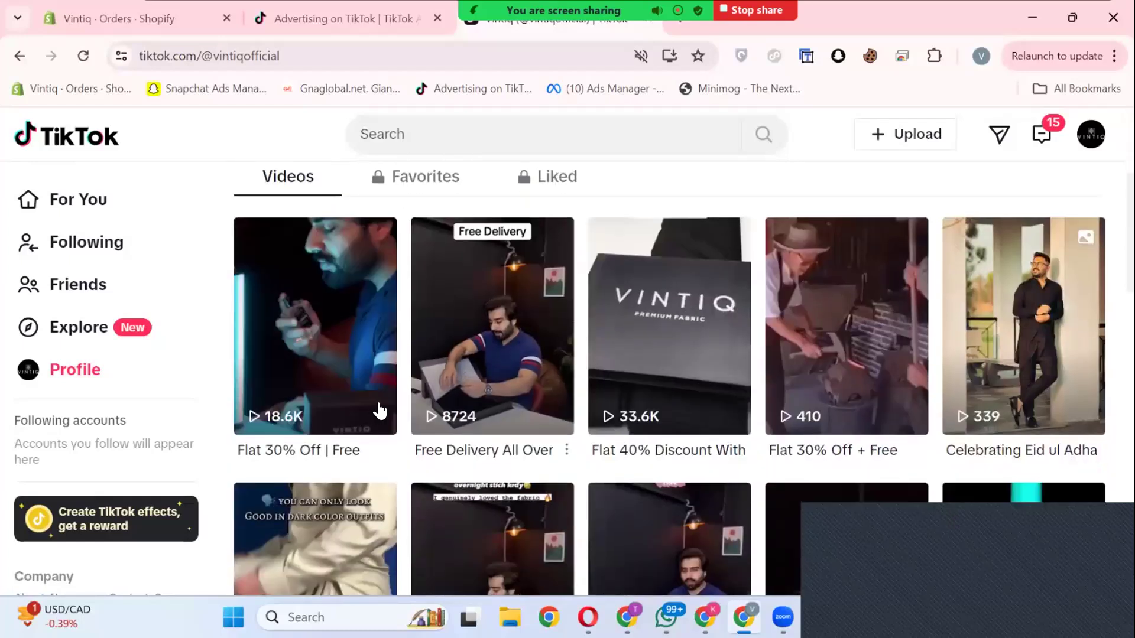
scroll(380, 411, up, 3)
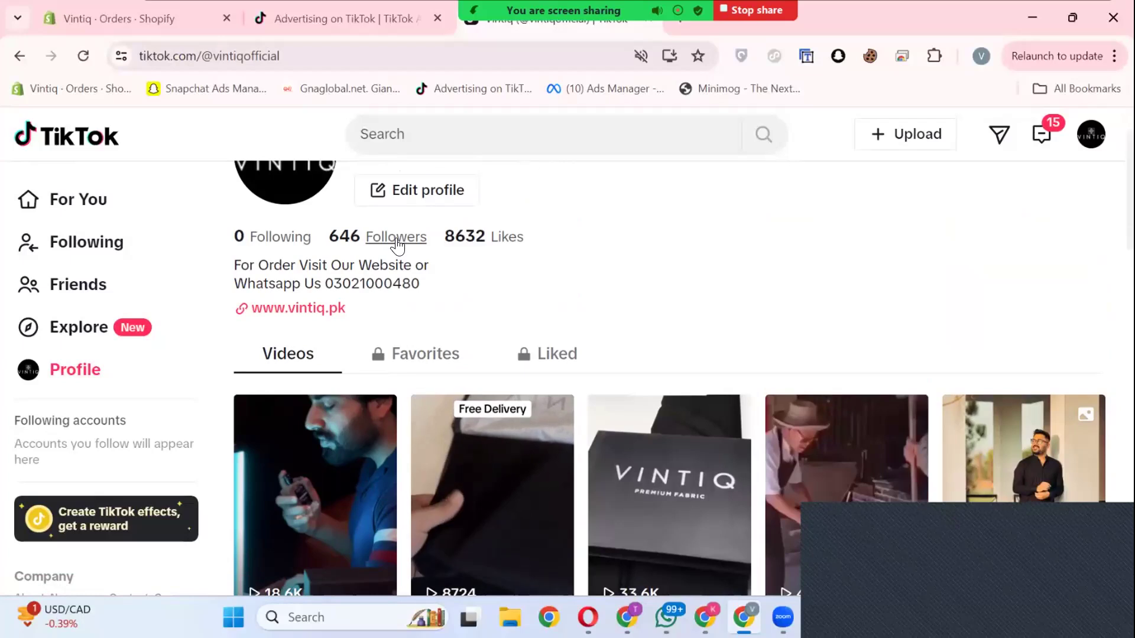
scroll(644, 355, down, 8)
scroll(722, 384, down, 8)
scroll(666, 428, up, 3)
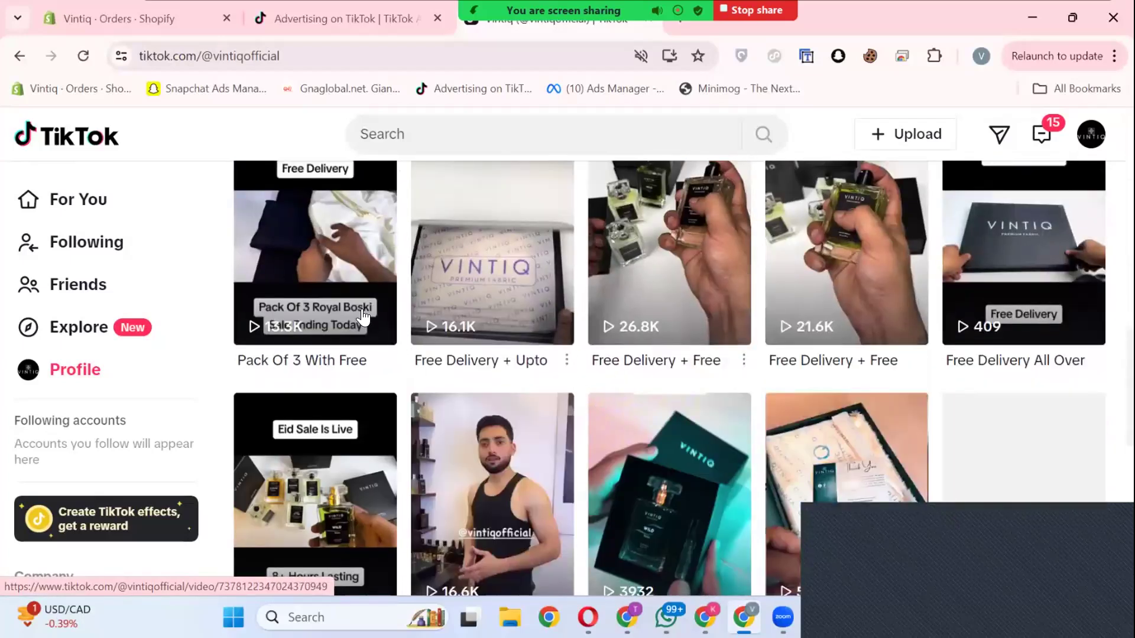
scroll(499, 372, down, 10)
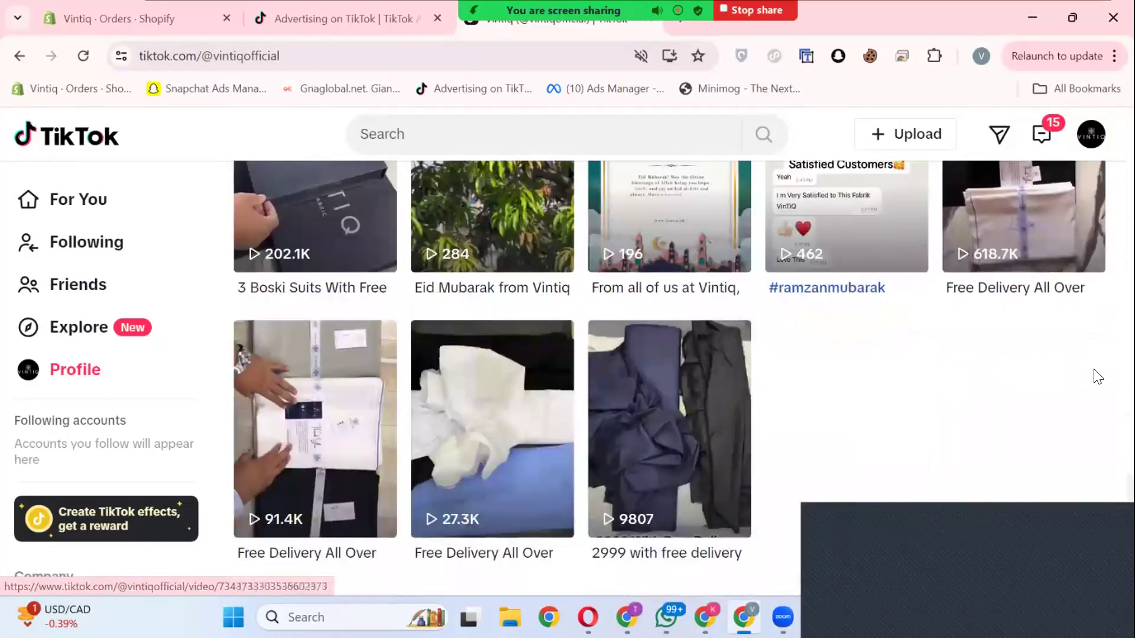
scroll(1098, 377, up, 2)
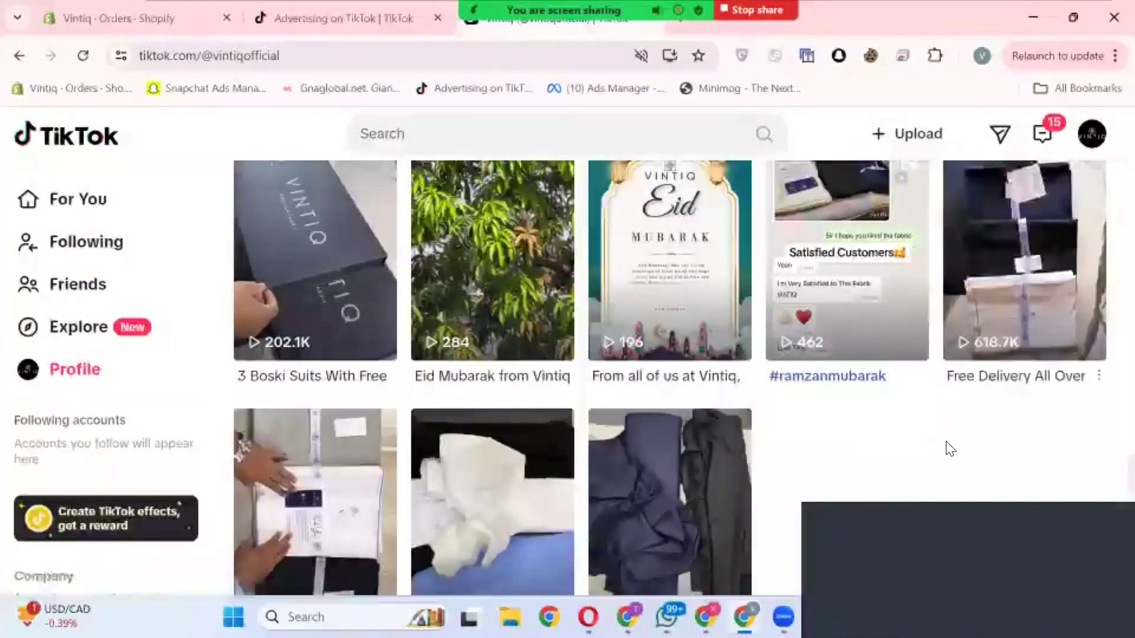
scroll(1069, 335, up, 2)
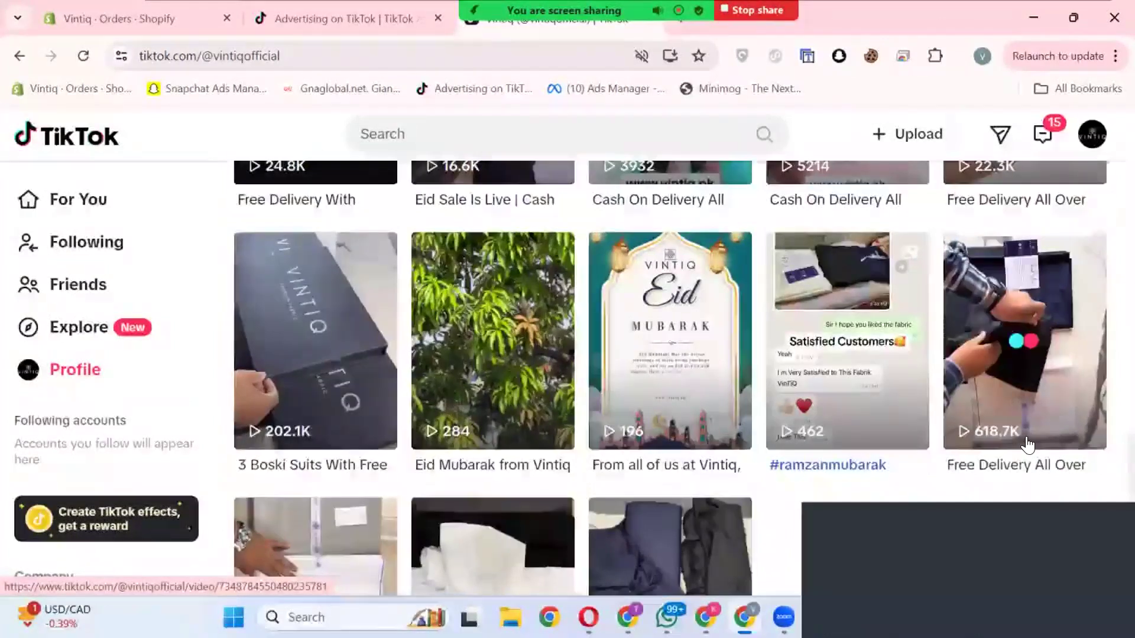
scroll(757, 453, up, 3)
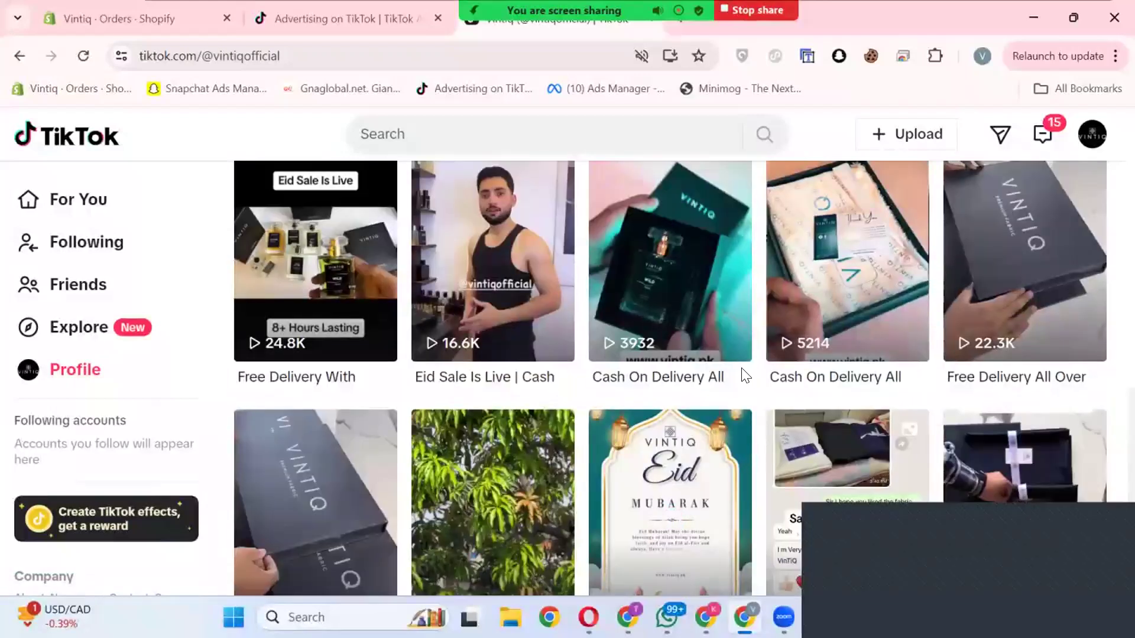
scroll(676, 400, up, 4)
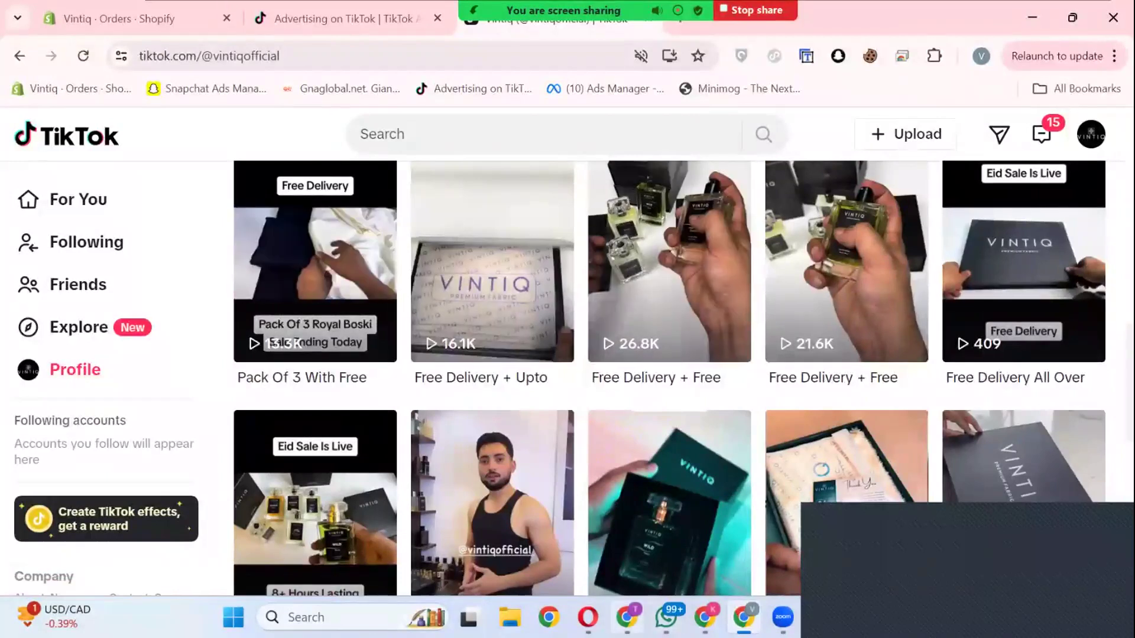
click(627, 618)
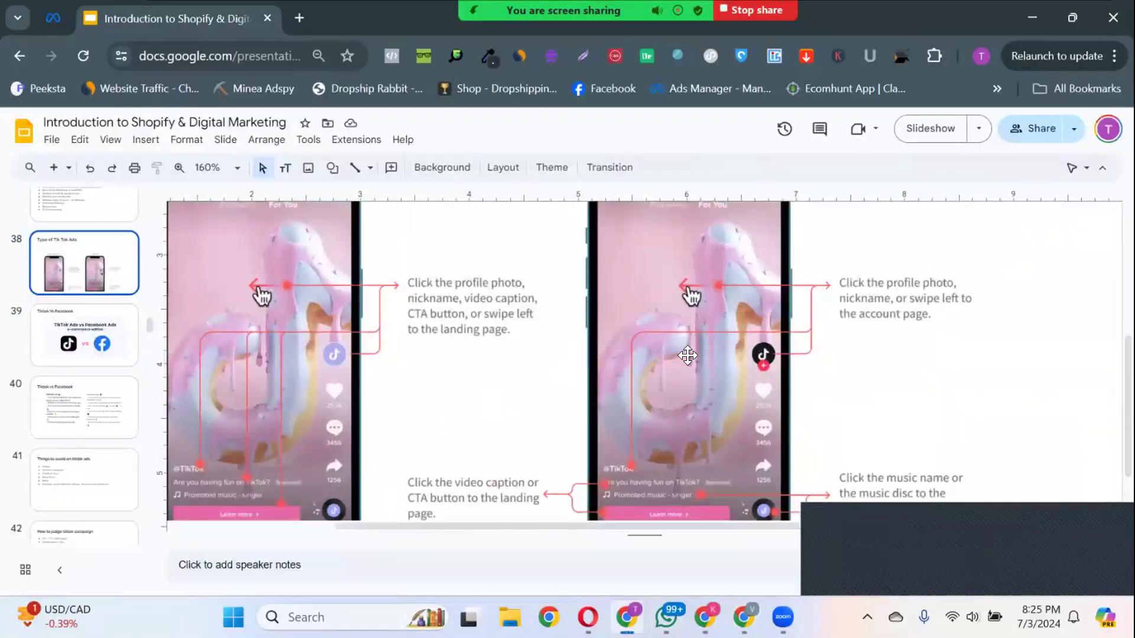
Step: Examine the full Non-Spark Ads and Spark Ads comparison on slide 38
scroll(691, 324, down, 3)
scroll(691, 325, down, 3)
scroll(698, 296, up, 3)
scroll(709, 260, down, 3)
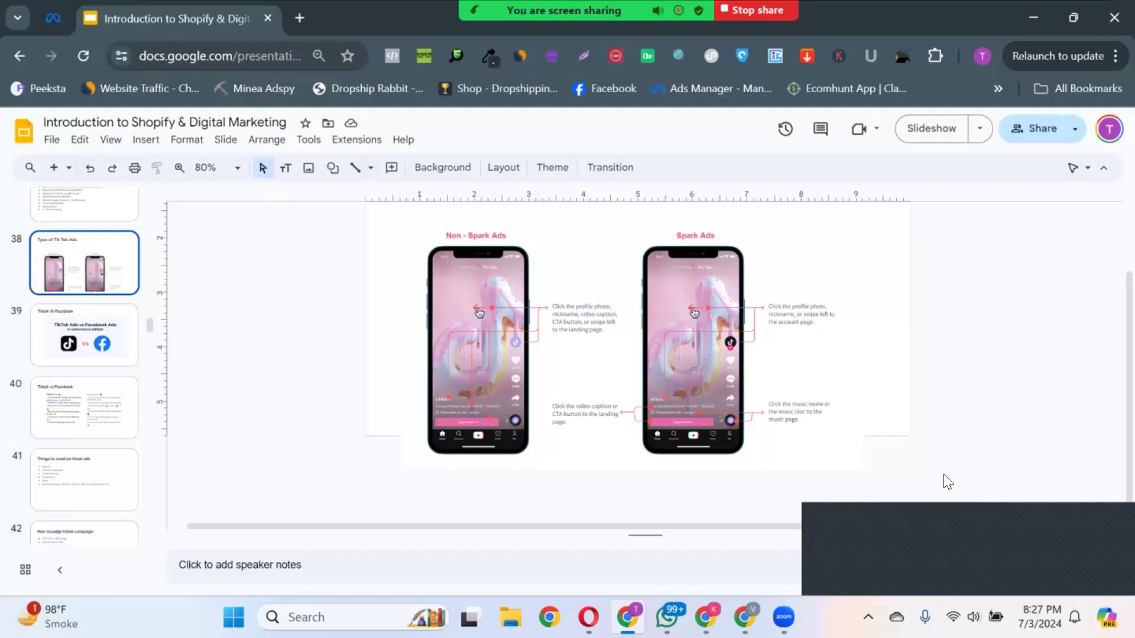
click(949, 517)
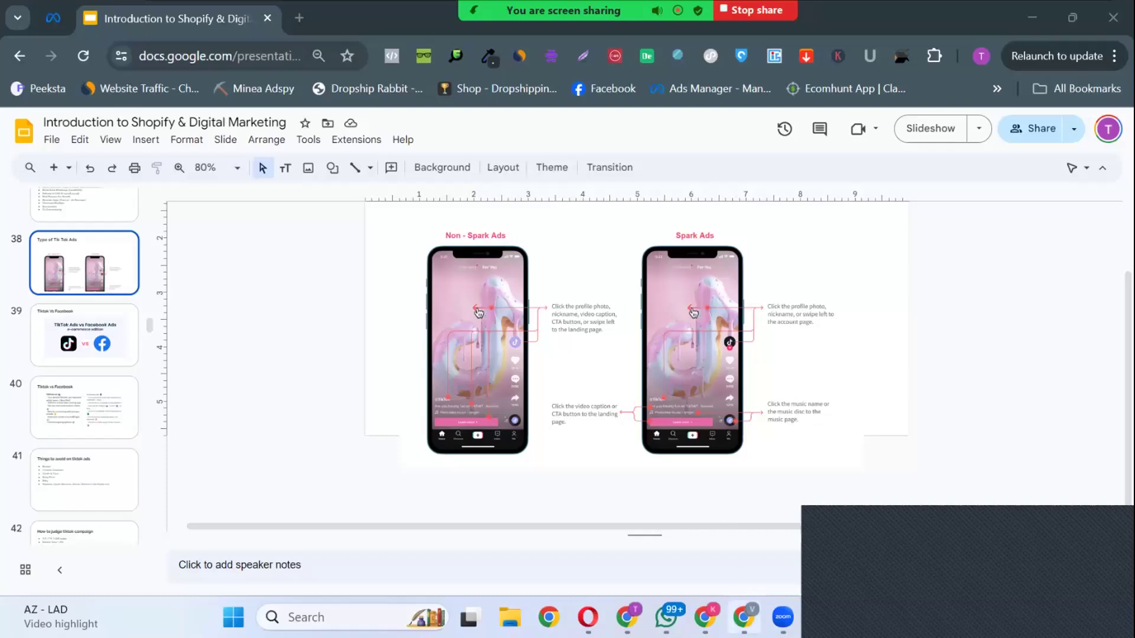
Step: Switch to the TikTok Ads Manager dashboard and look over its account info and Performance sections
click(744, 616)
click(361, 21)
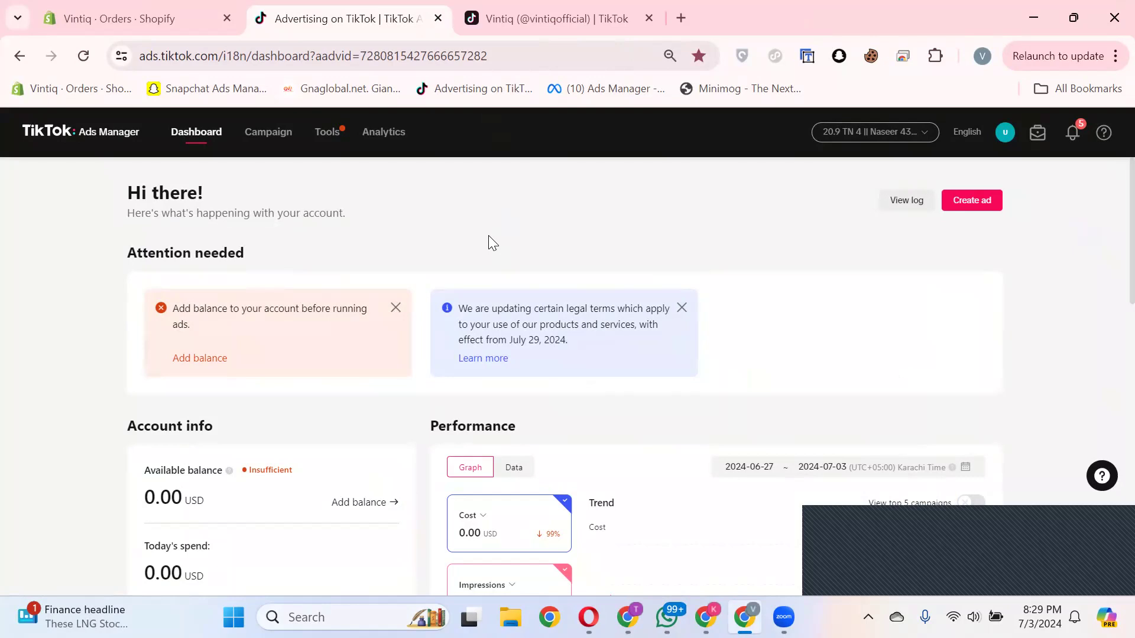
scroll(459, 456, down, 5)
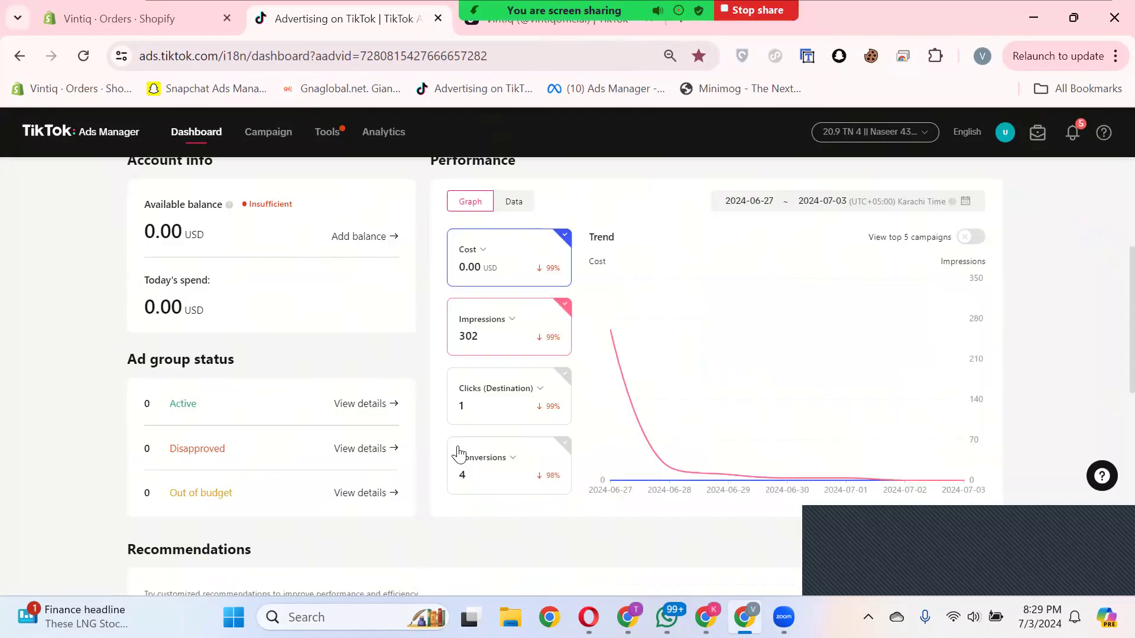
scroll(461, 463, up, 2)
scroll(461, 463, up, 3)
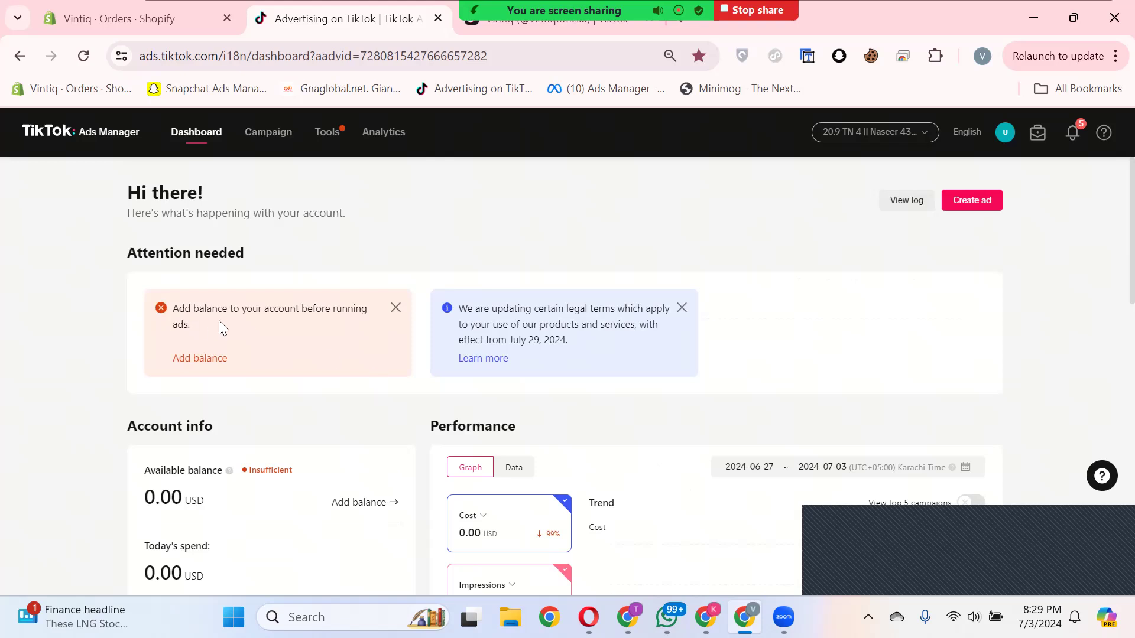
scroll(399, 311, down, 3)
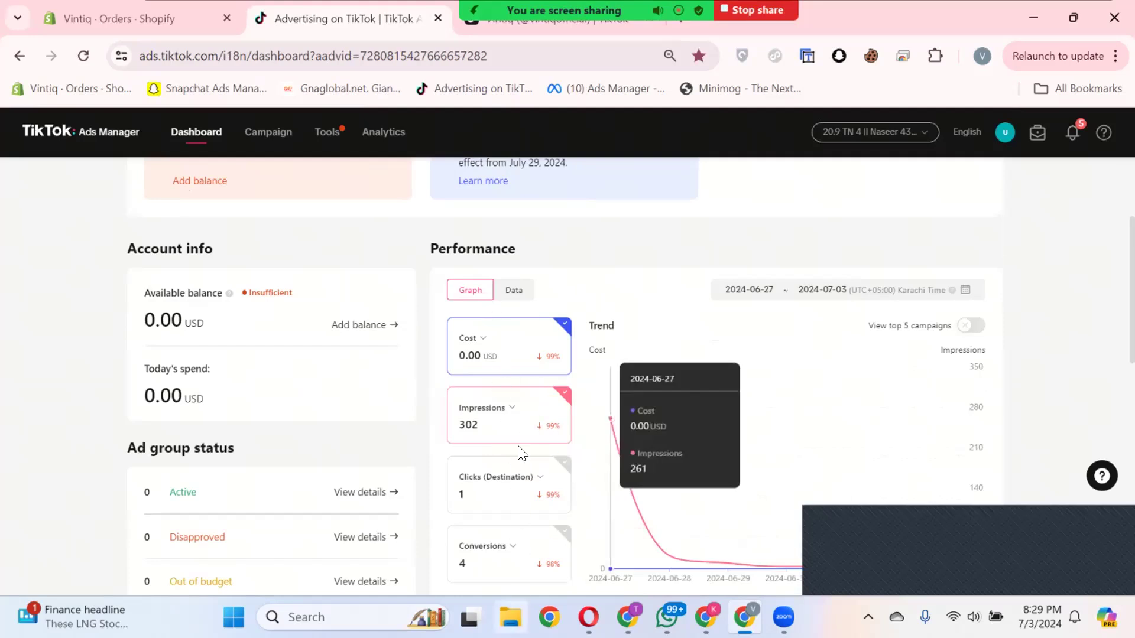
scroll(523, 438, down, 2)
Step: Set the date range of the dashboard's Performance section to Lifetime
scroll(683, 470, up, 3)
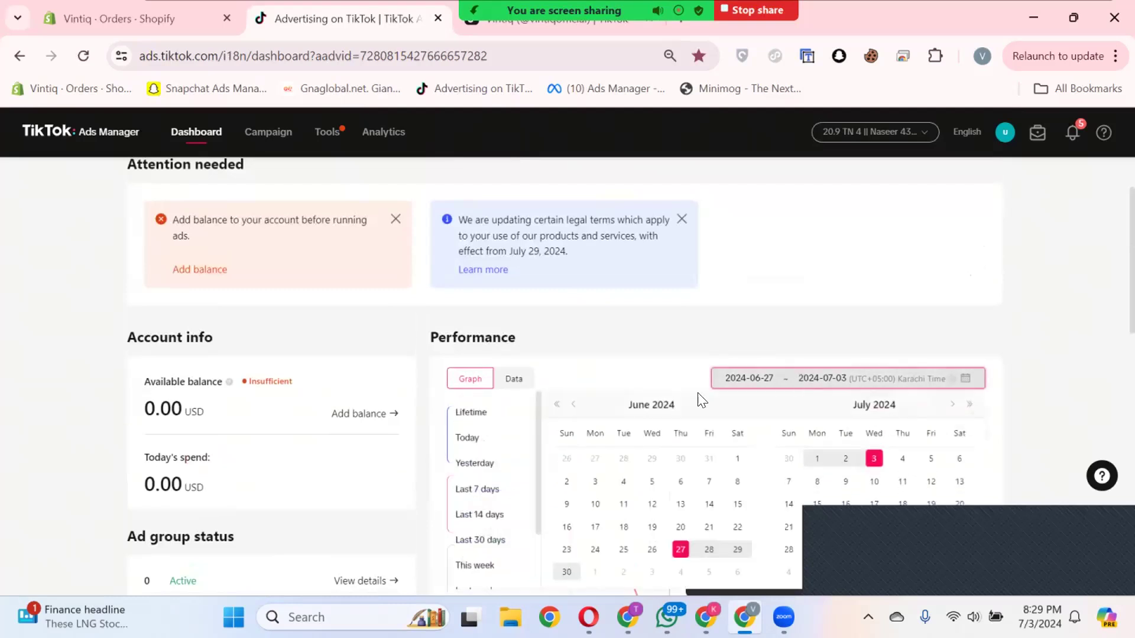
scroll(493, 493, down, 3)
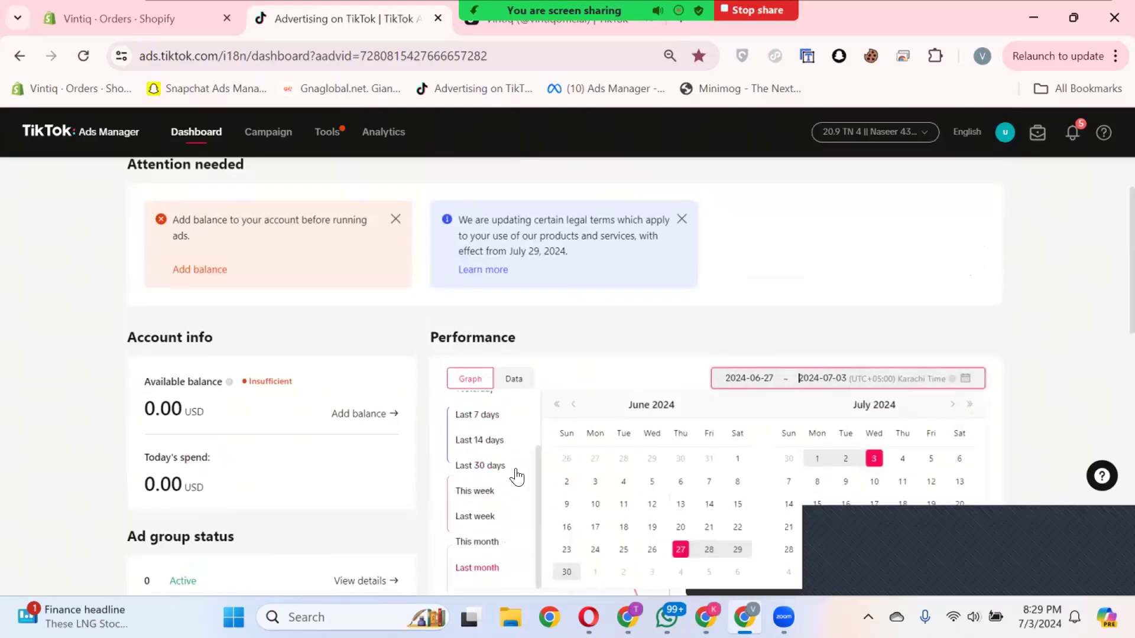
scroll(494, 559, up, 3)
click(488, 417)
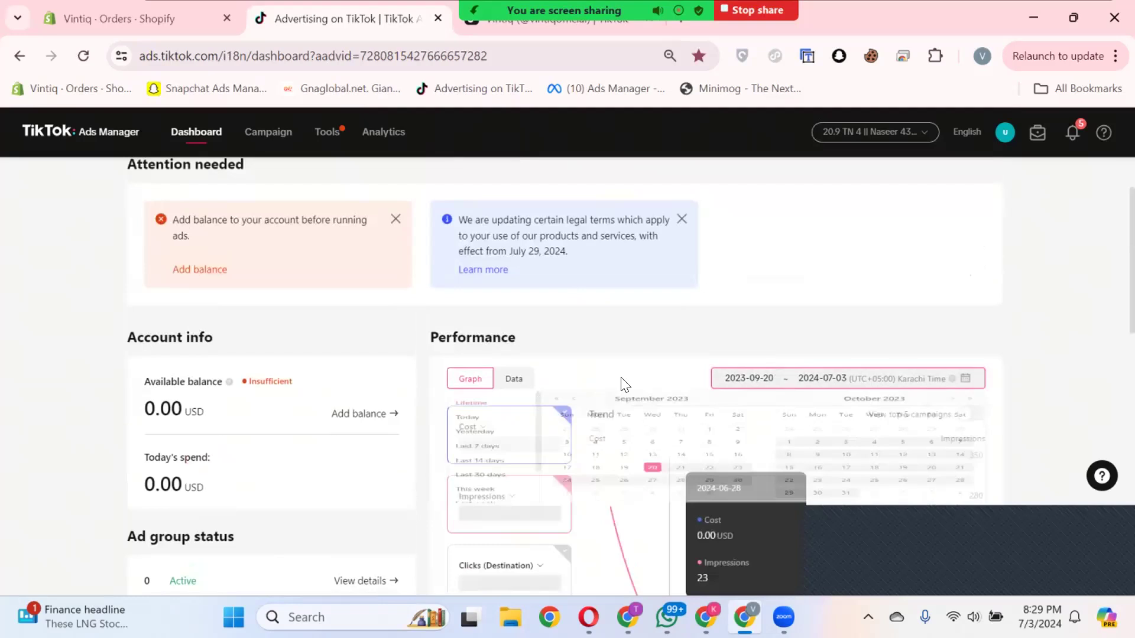
Step: Examine the lifetime Performance figures, ad group status and recommendations on the dashboard
scroll(916, 355, down, 7)
scroll(896, 239, up, 4)
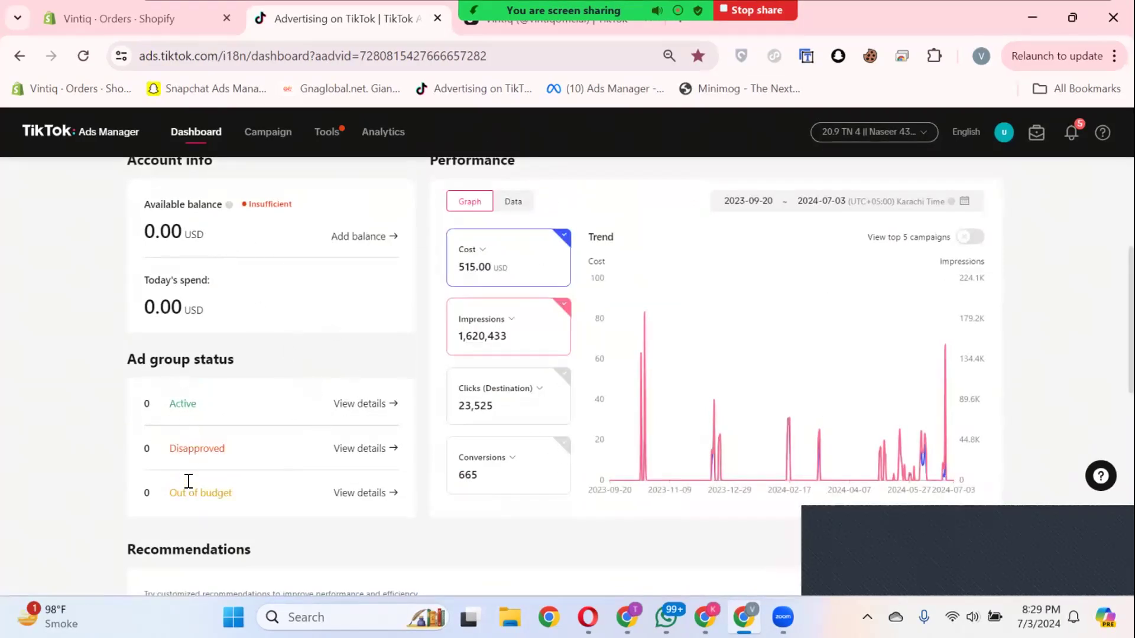
scroll(186, 467, up, 1)
scroll(189, 450, down, 5)
scroll(440, 423, down, 5)
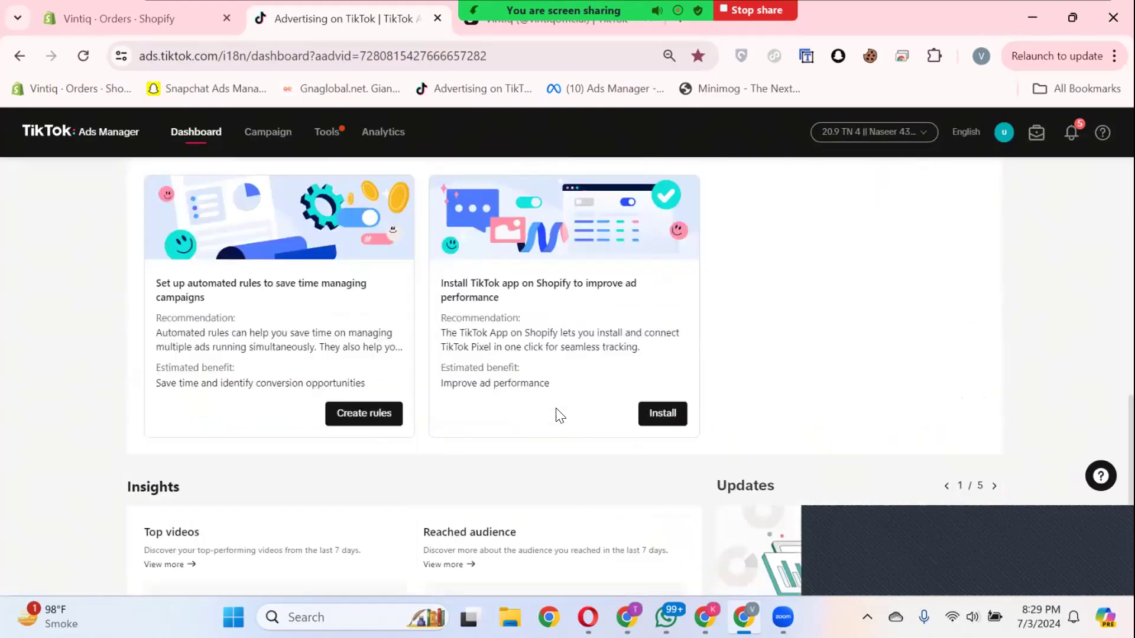
scroll(569, 373, up, 15)
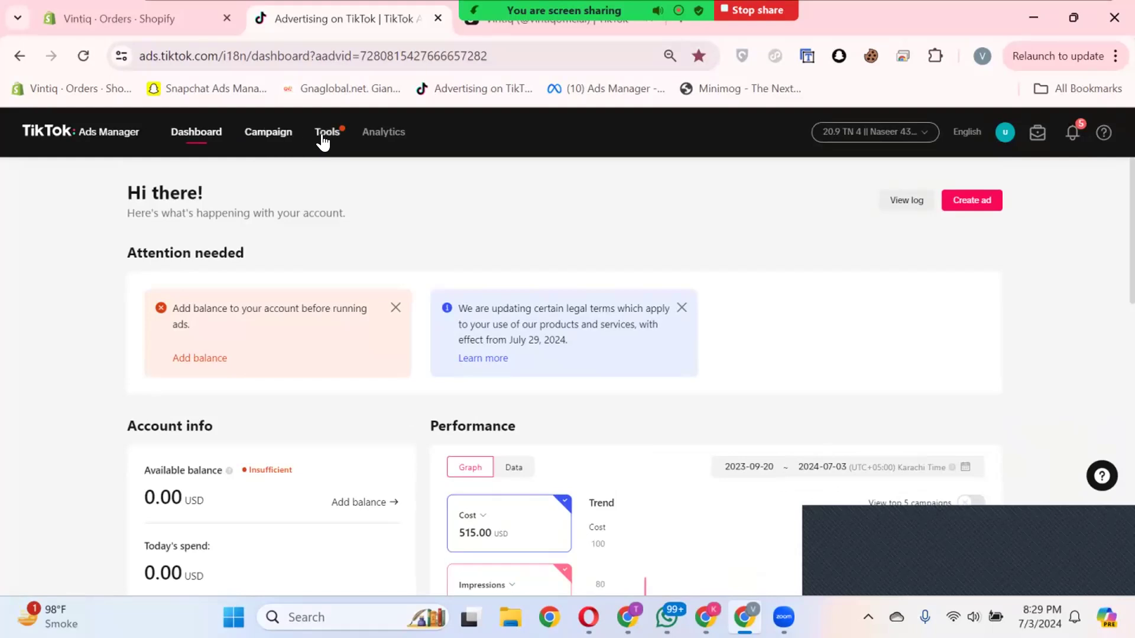
Step: Look over the Tools options, then revisit the Google Slides comparison slide and return to TikTok Ads Manager
mouse_move(322, 142)
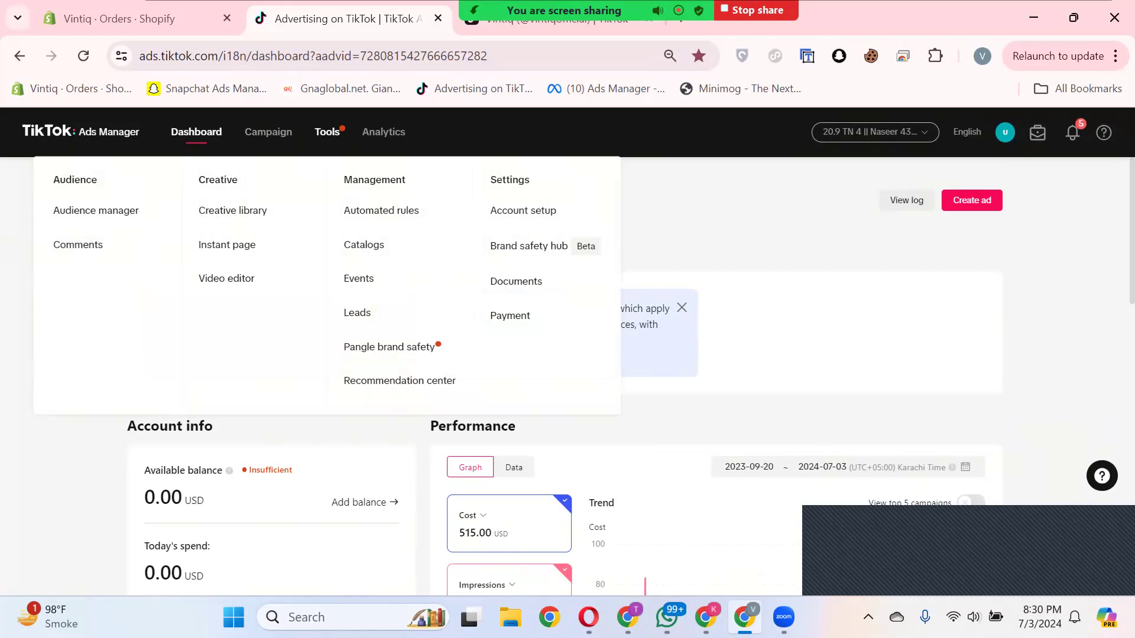
click(628, 617)
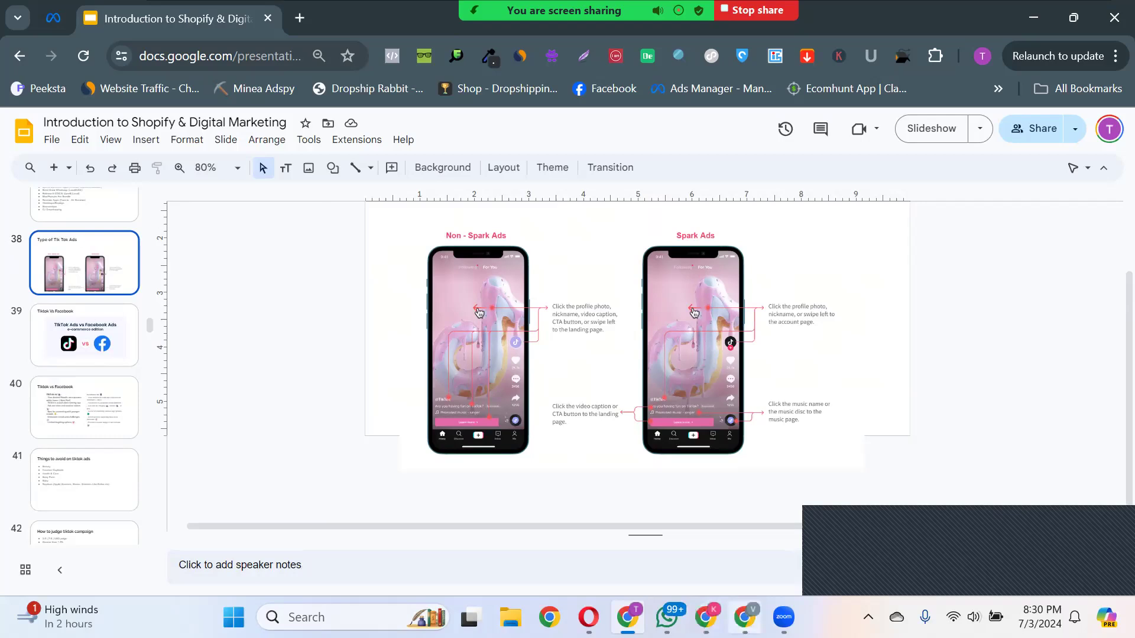
click(745, 618)
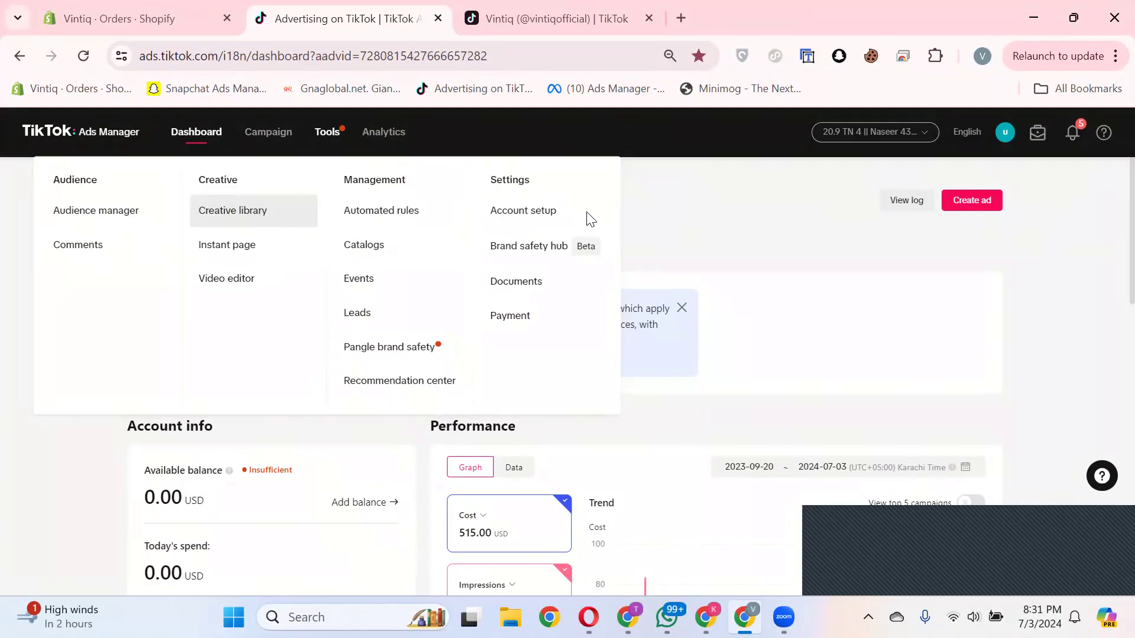
Step: Open the campaign list, view the edit settings of the "Perfume | ABO | 26 June" campaign, and close them
click(264, 136)
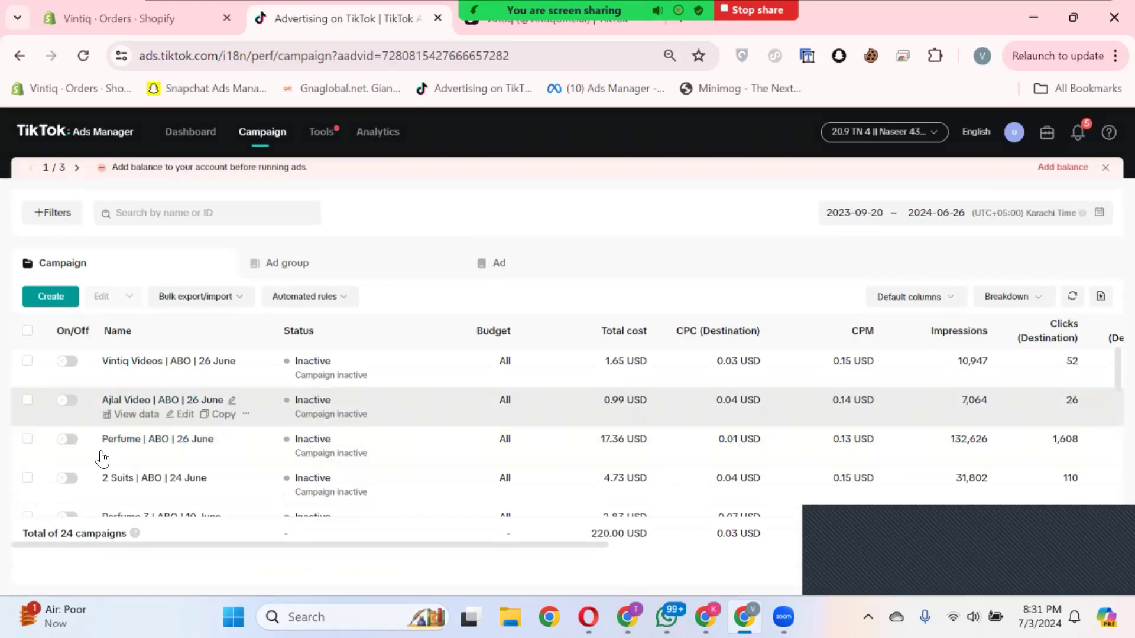
click(181, 453)
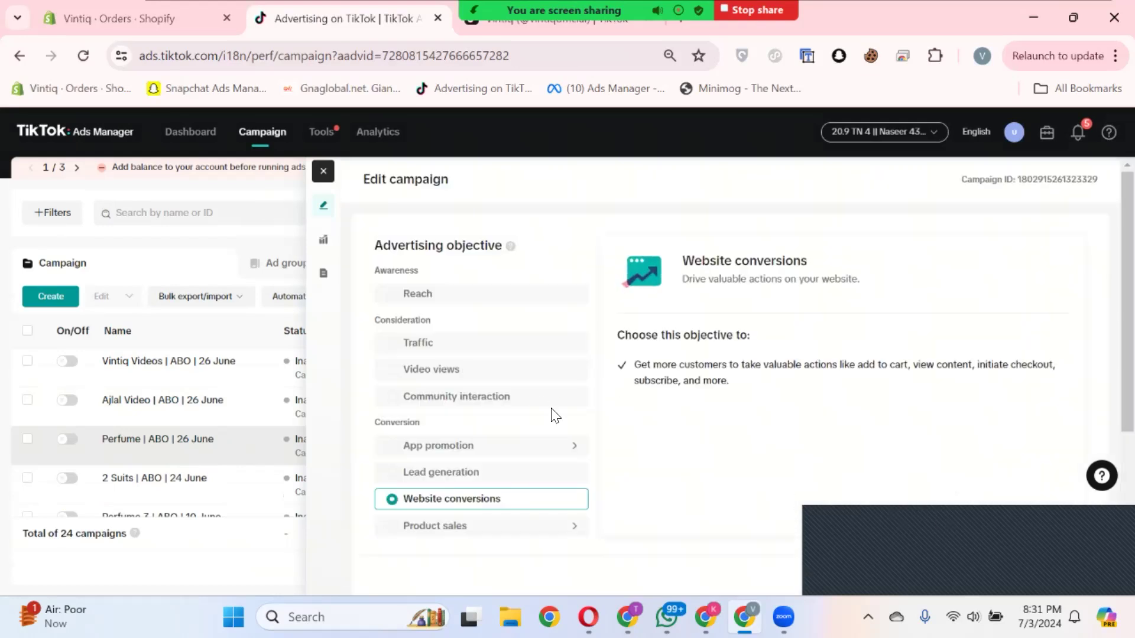
scroll(522, 357, down, 4)
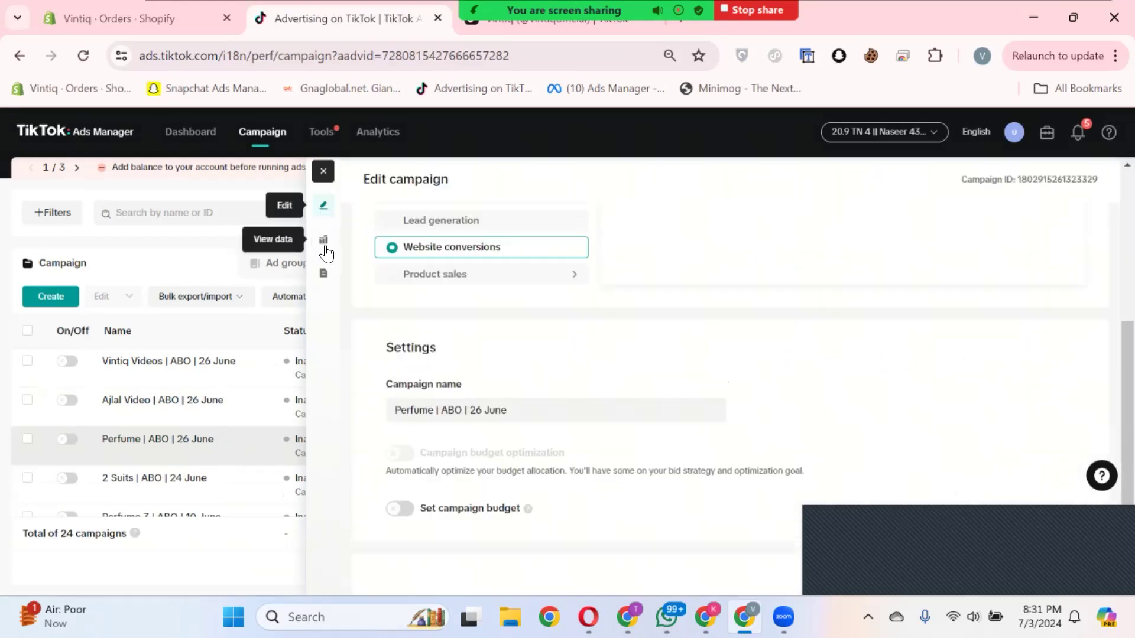
click(325, 173)
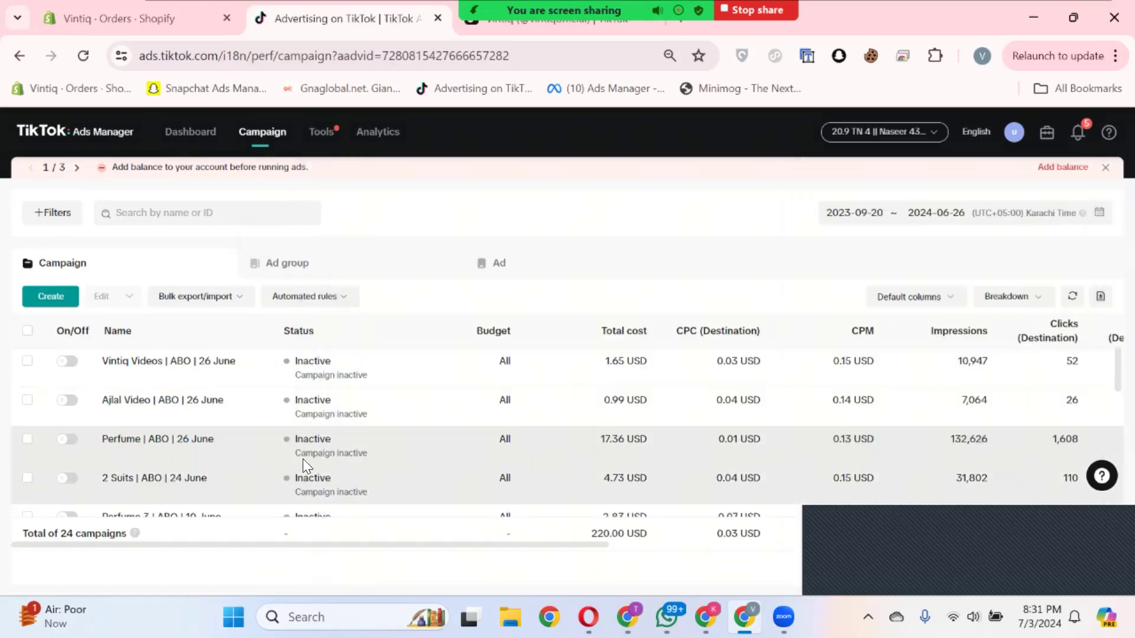
Step: Look through the ads of all campaigns and return to the campaign list
click(531, 269)
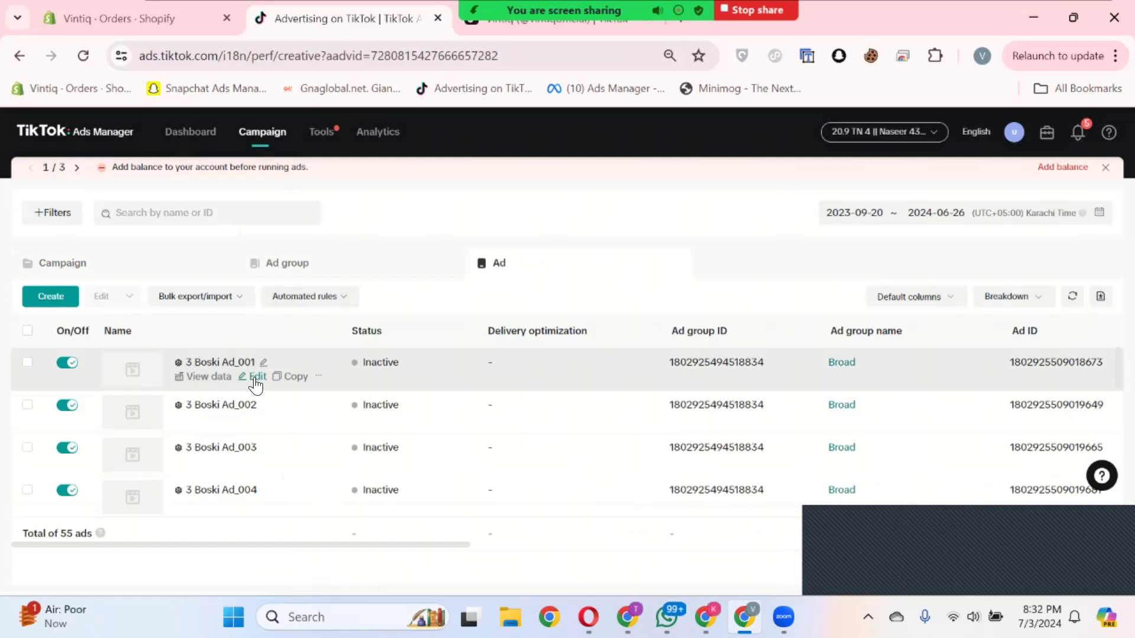
scroll(248, 464, down, 5)
scroll(248, 465, up, 5)
click(198, 269)
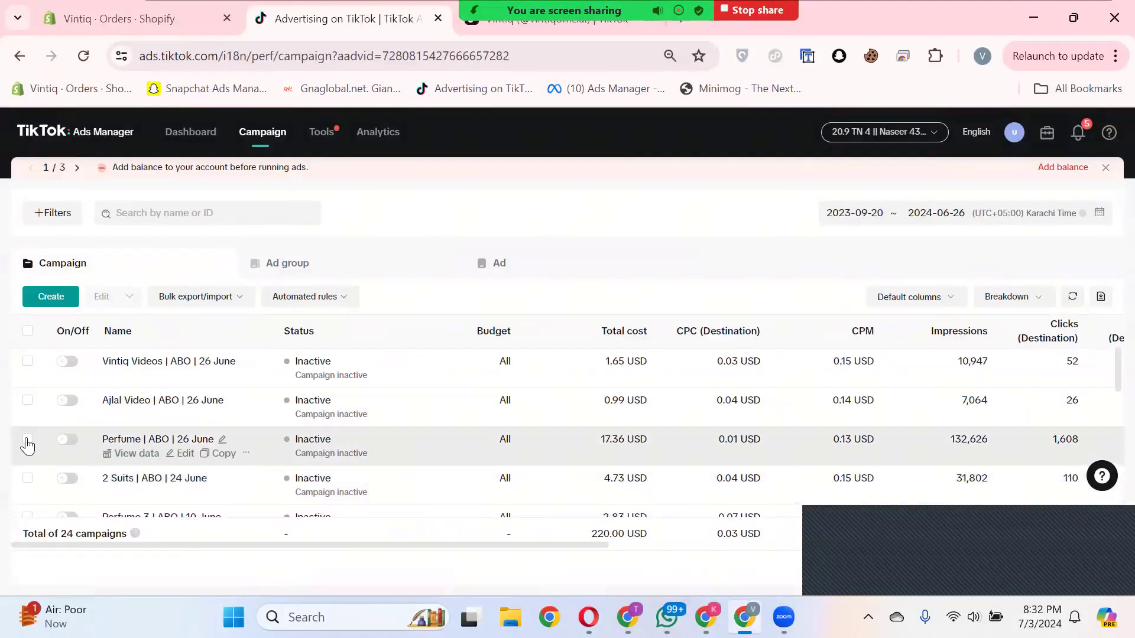
Step: Select the "Perfume | ABO | 26 June" campaign and list its ads, showing the cost columns
click(27, 445)
click(523, 260)
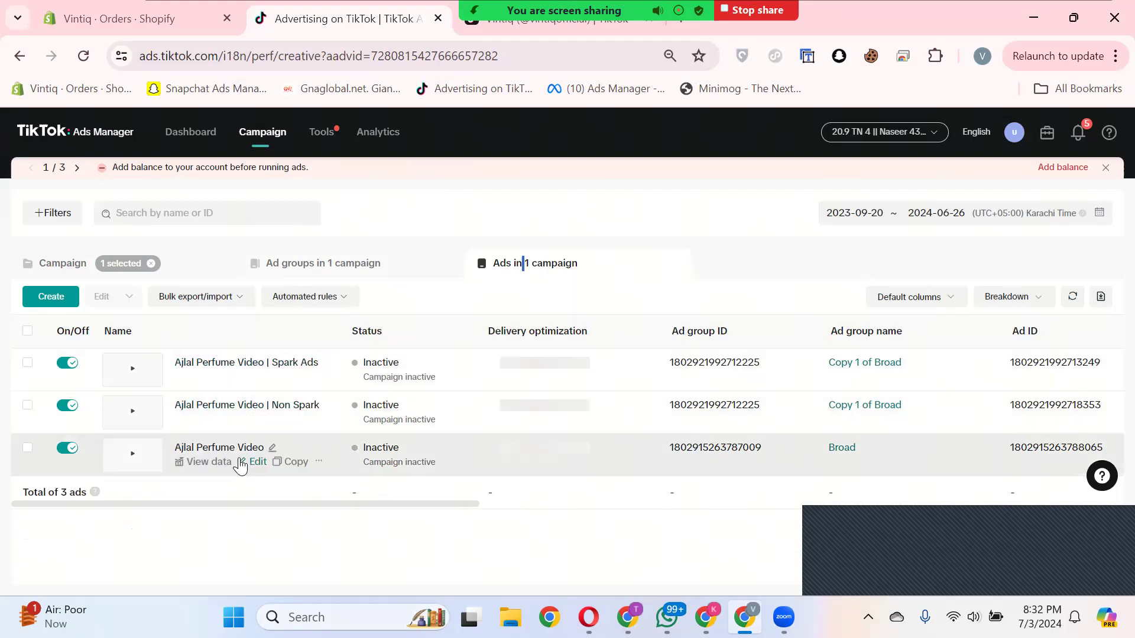
drag(342, 515, 447, 520)
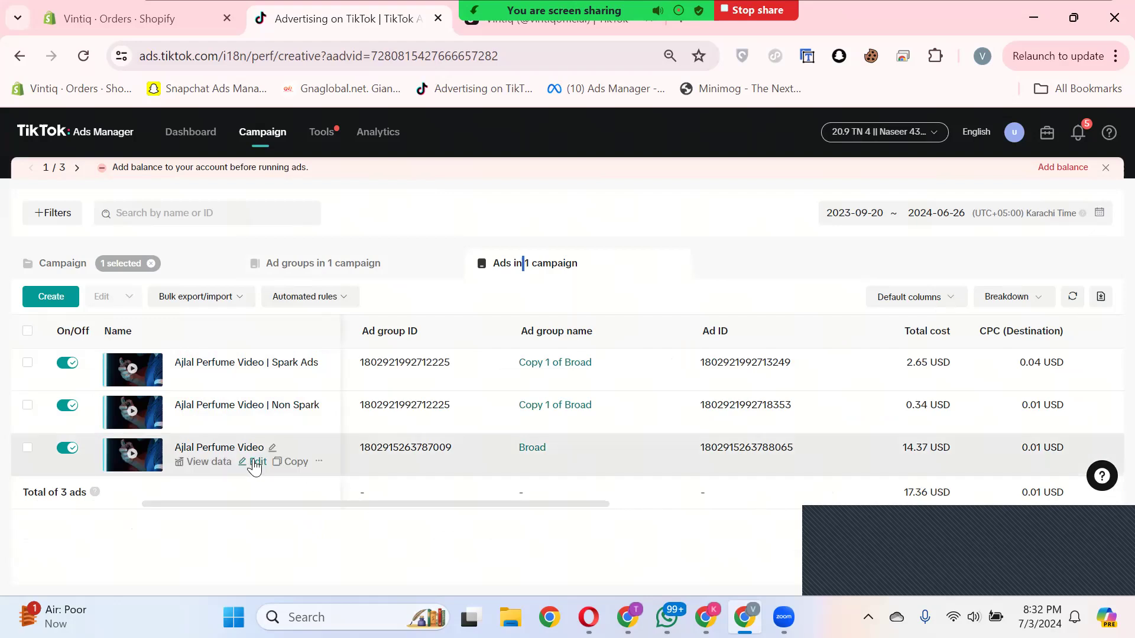
Step: Open the perfume video ad of the Broad ad group for editing and preview its Perfumes Instant Page
click(256, 463)
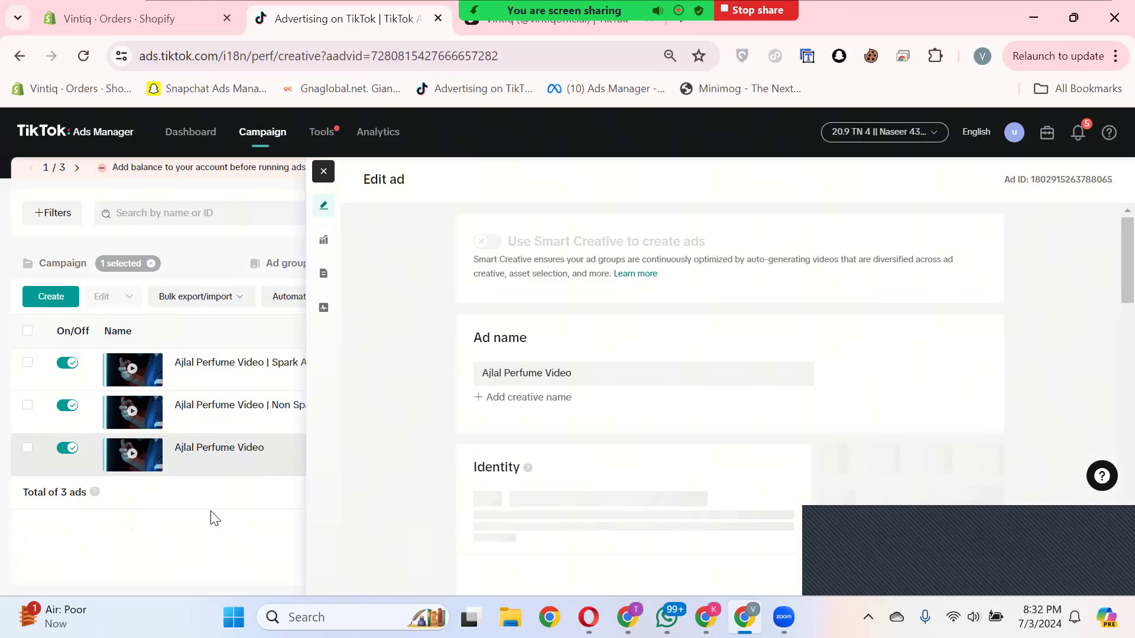
scroll(926, 418, down, 7)
scroll(615, 467, down, 2)
scroll(603, 449, down, 10)
scroll(596, 482, up, 4)
click(614, 516)
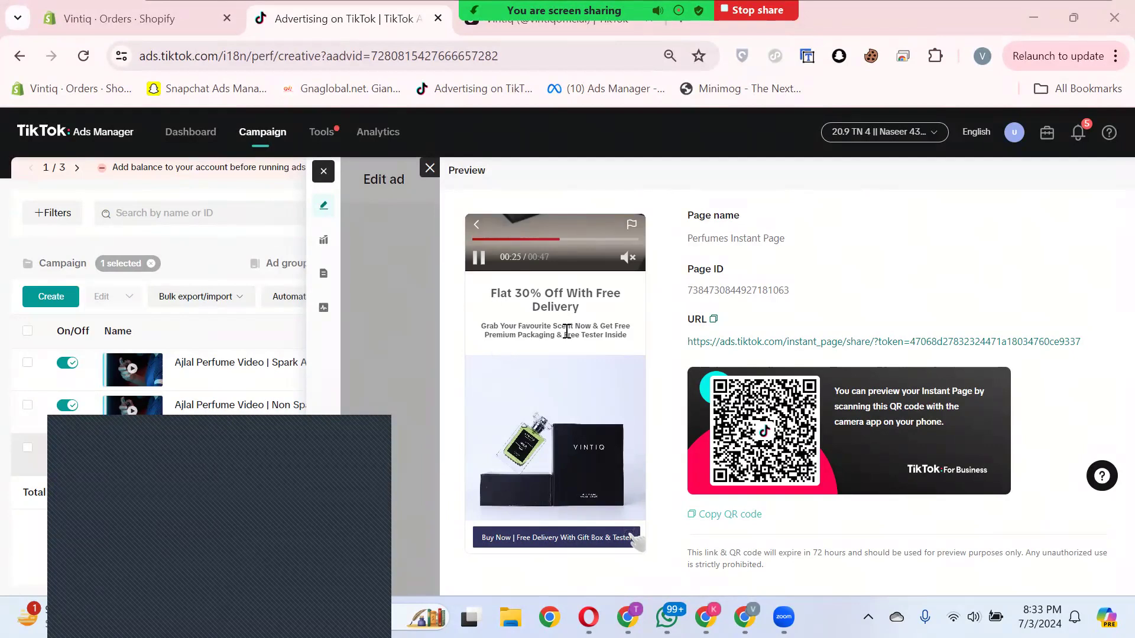
Step: Examine the offer video, text and perfume products in the Instant Page preview, and close the ad editor
scroll(578, 355, down, 3)
scroll(573, 413, up, 2)
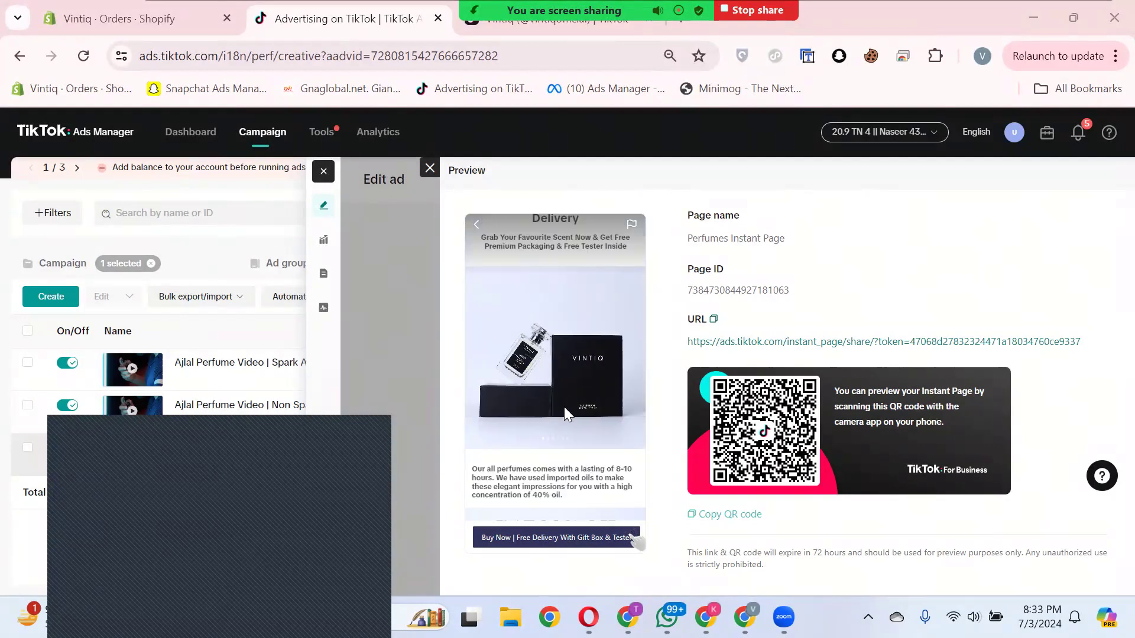
scroll(564, 357, down, 5)
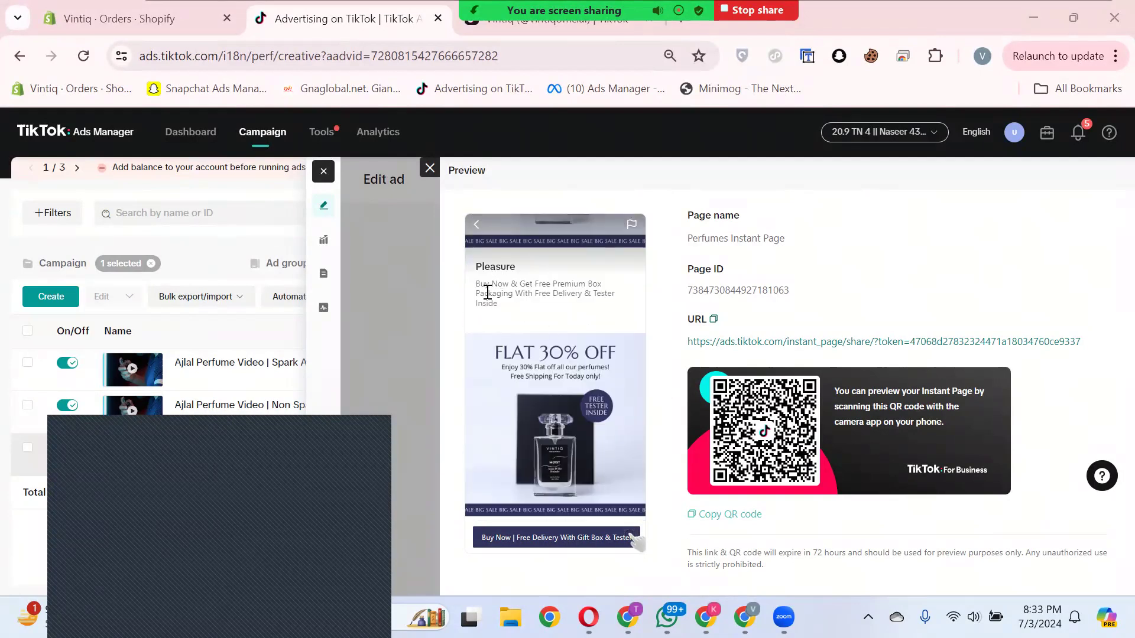
scroll(558, 390, down, 10)
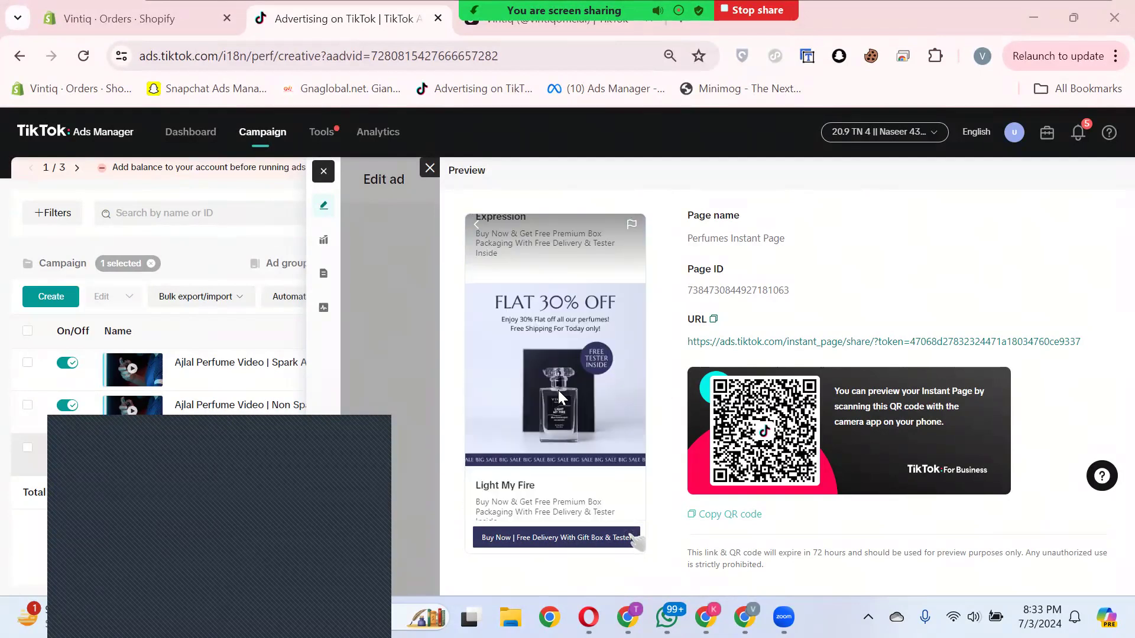
scroll(558, 390, down, 3)
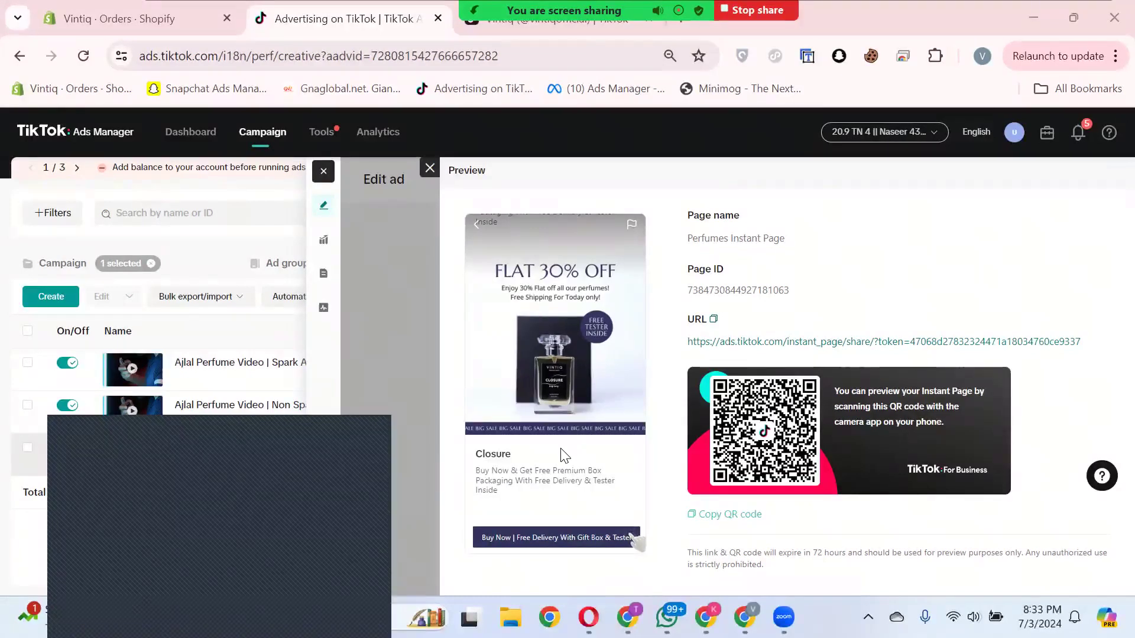
scroll(564, 455, up, 3)
scroll(562, 455, up, 10)
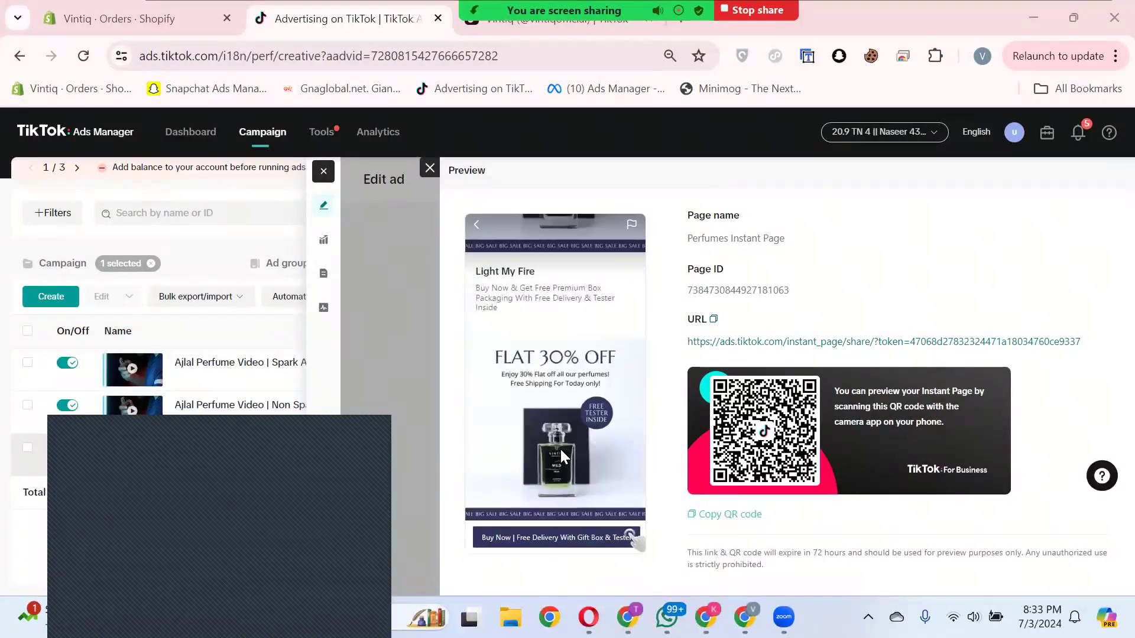
scroll(563, 456, up, 3)
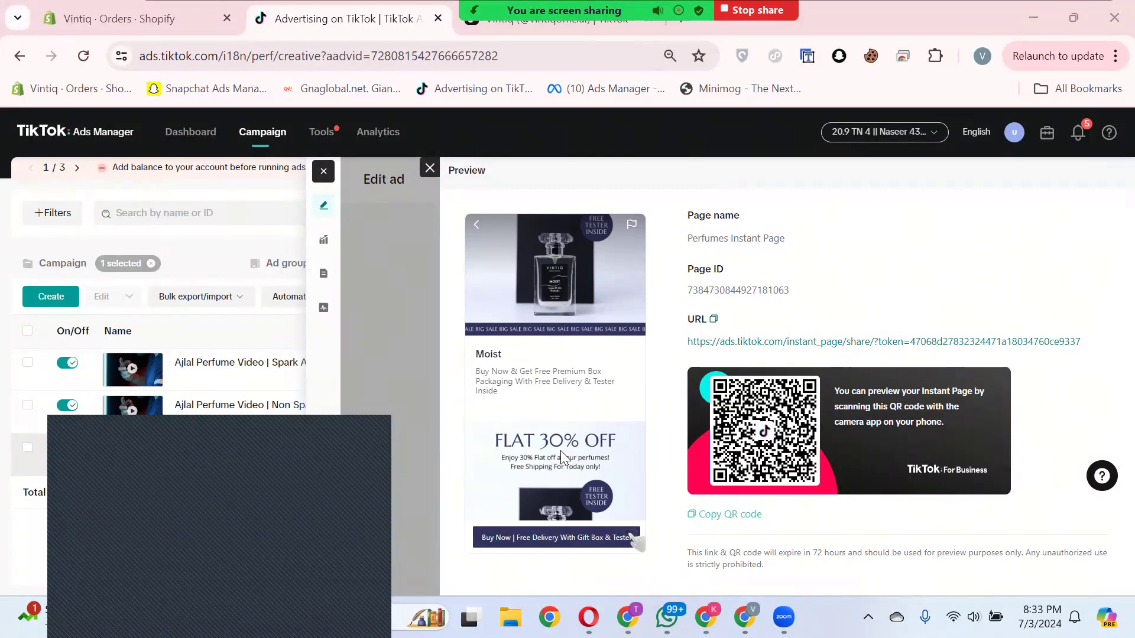
scroll(561, 355, up, 2)
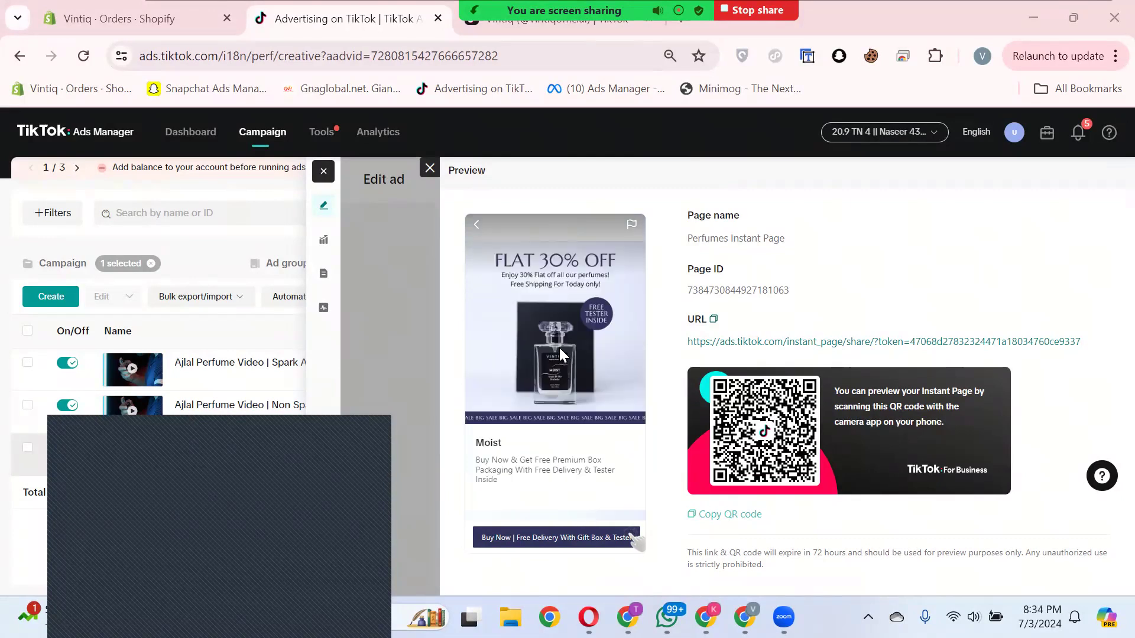
scroll(563, 386, down, 3)
scroll(563, 385, up, 5)
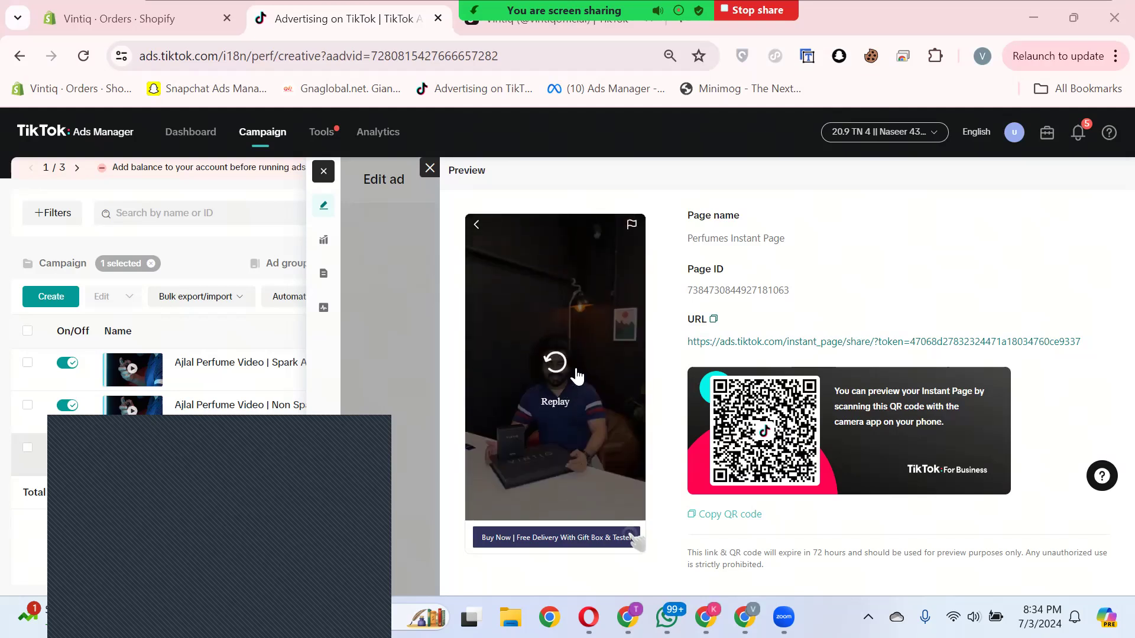
scroll(577, 376, down, 5)
scroll(562, 364, down, 6)
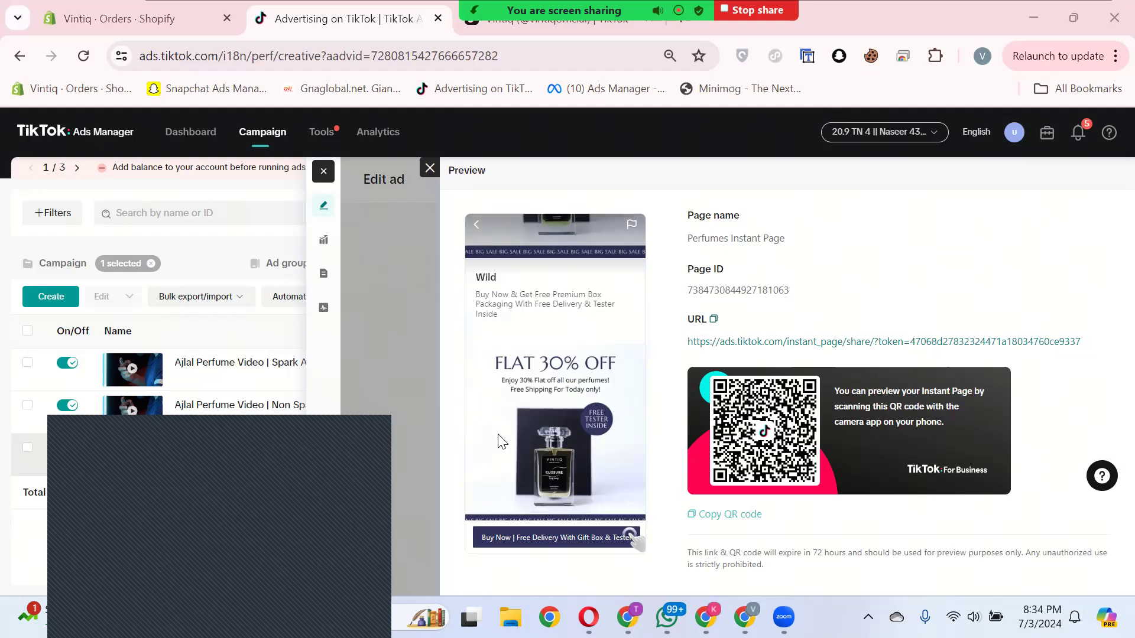
click(323, 172)
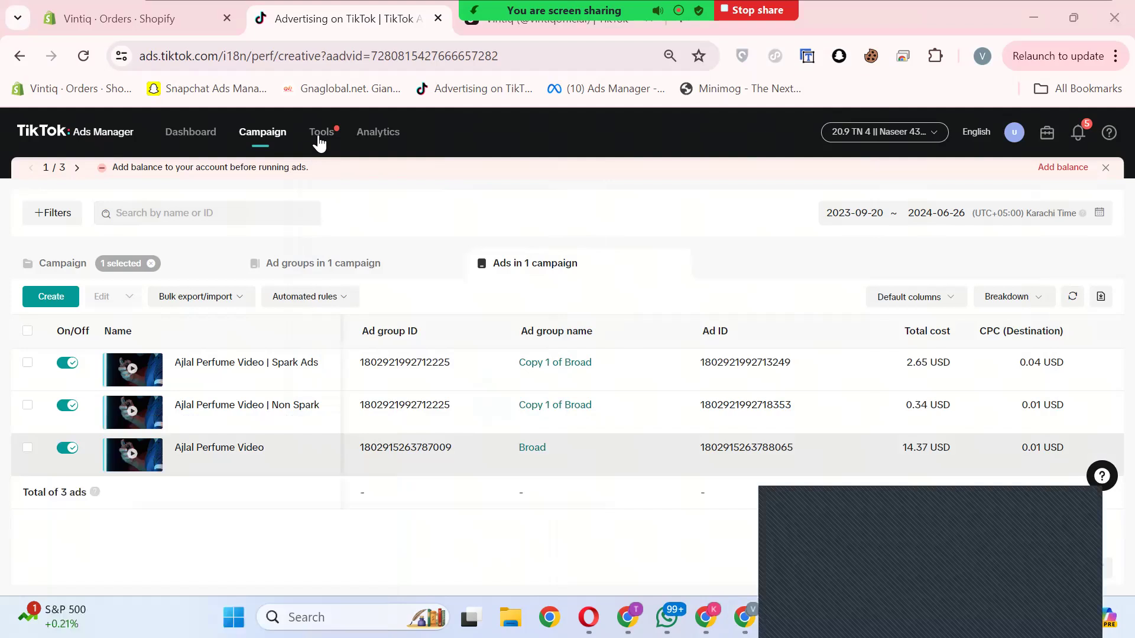
Step: Look over the audience, creative, management and settings tools that the ad account offers
click(319, 139)
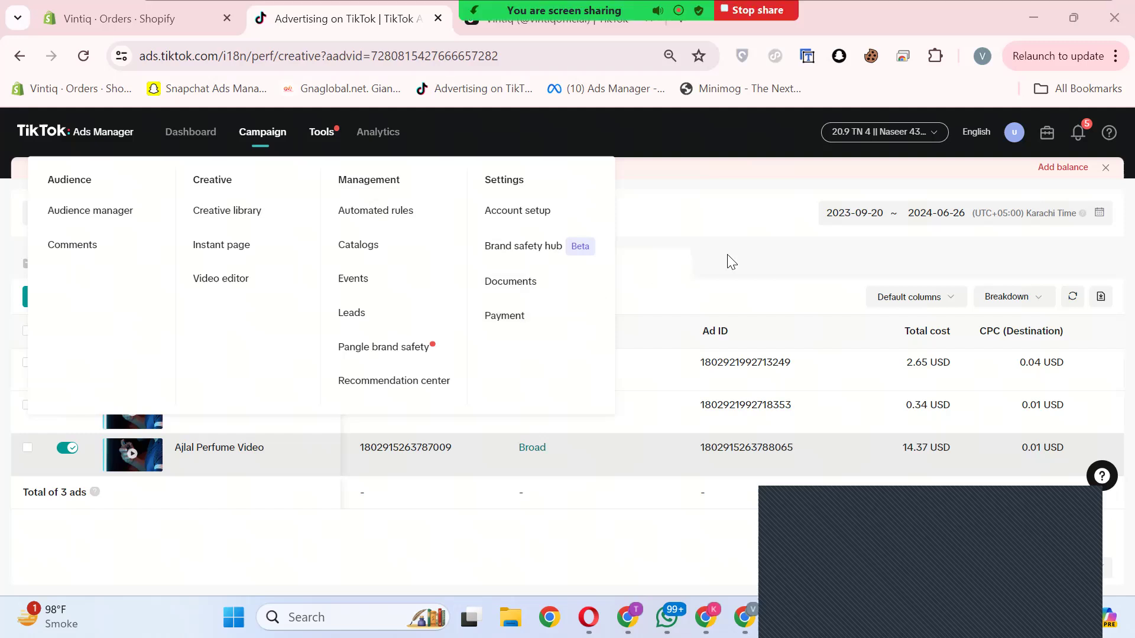
mouse_move(387, 136)
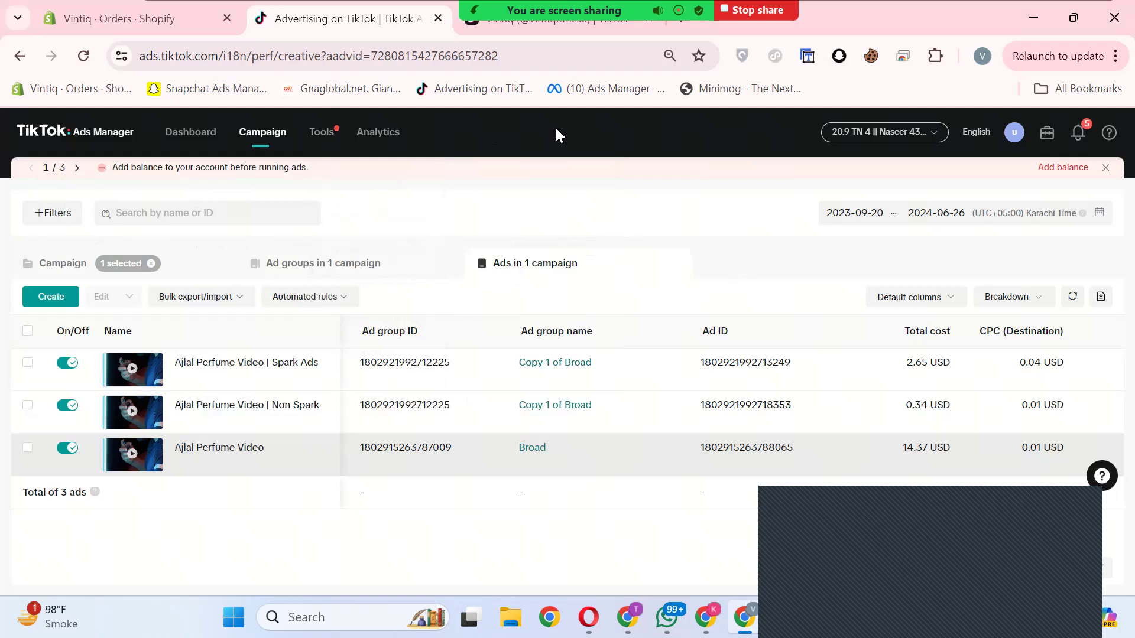
Step: Return to the campaign list and start a new campaign with the Website conversions objective
click(74, 277)
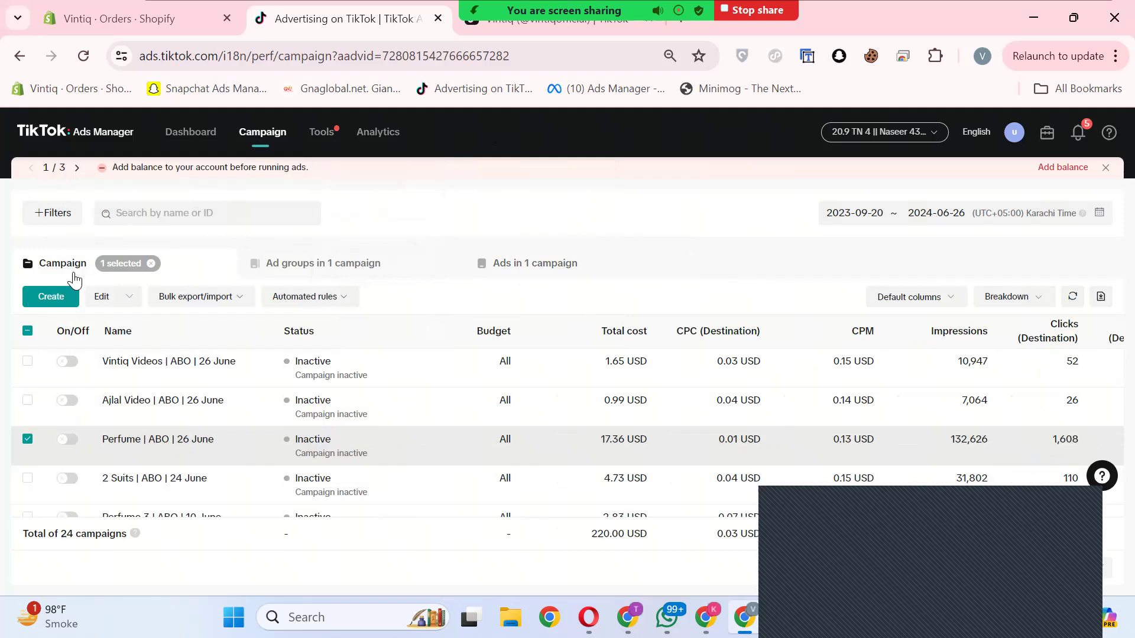
click(52, 298)
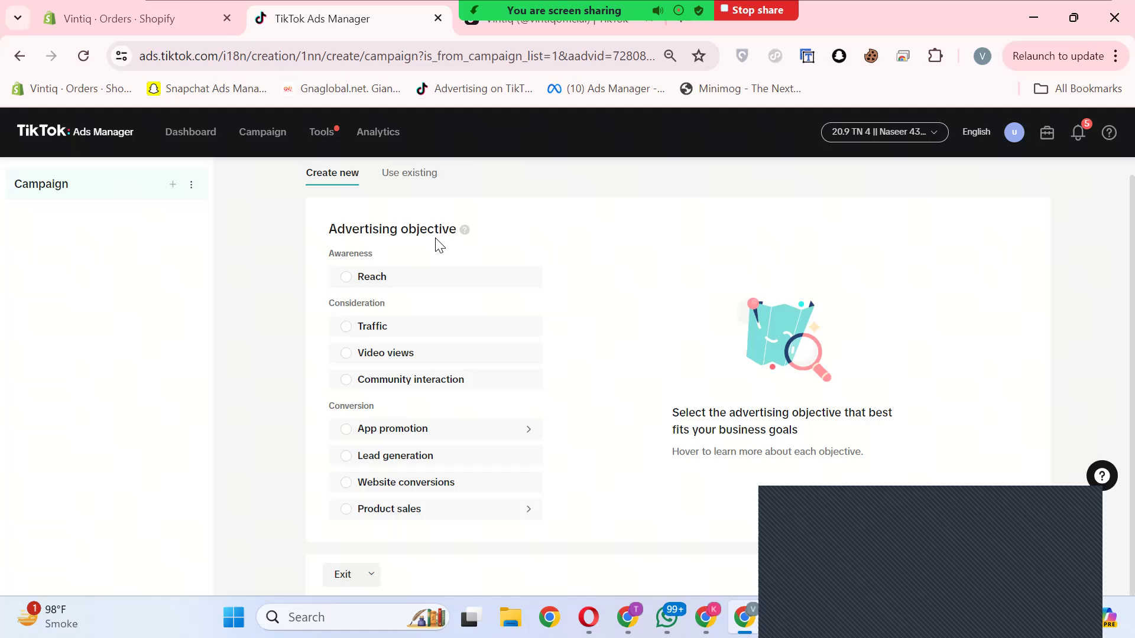
mouse_move(352, 288)
mouse_move(452, 389)
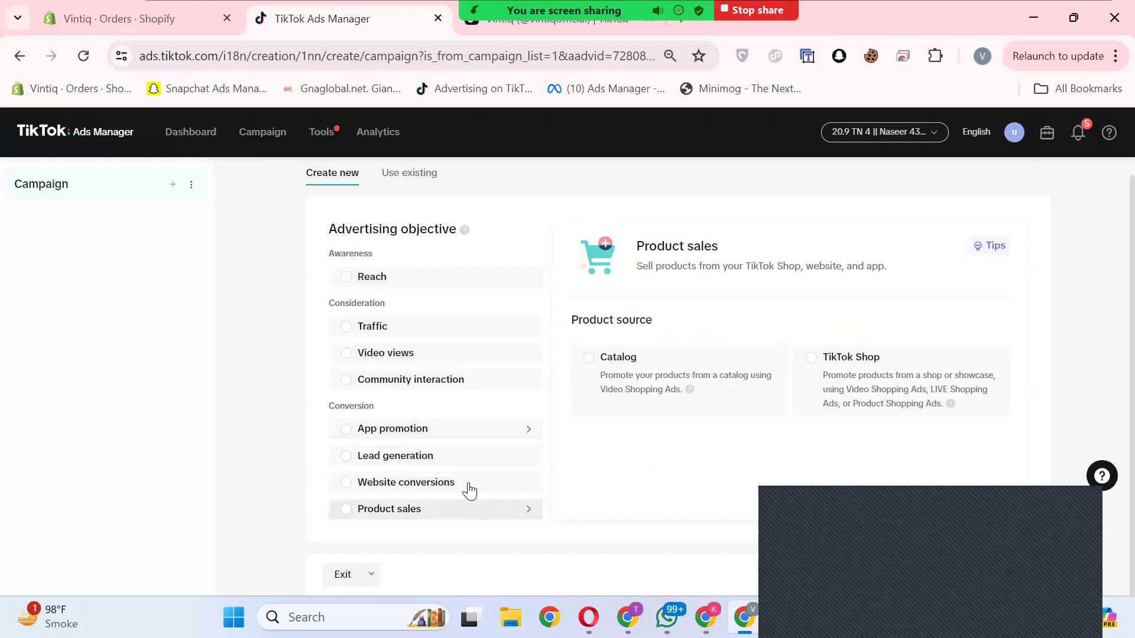
click(346, 489)
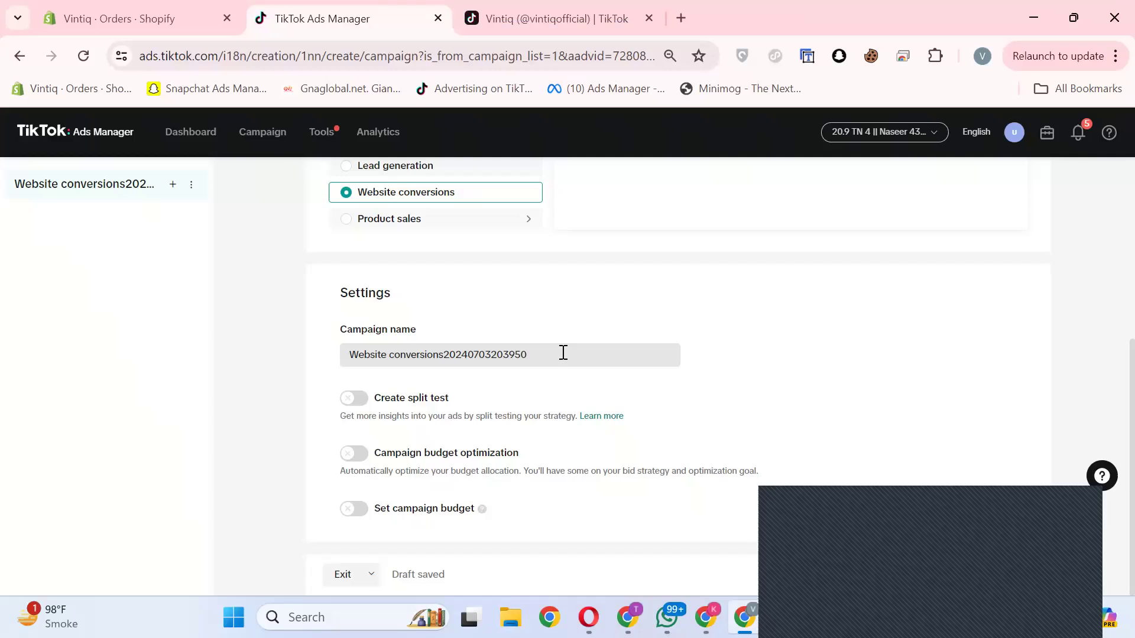
Step: Name the new campaign "Perfume | ABO | 3 June" and continue to its ad group setup
key(ctrl+a)
click(602, 360)
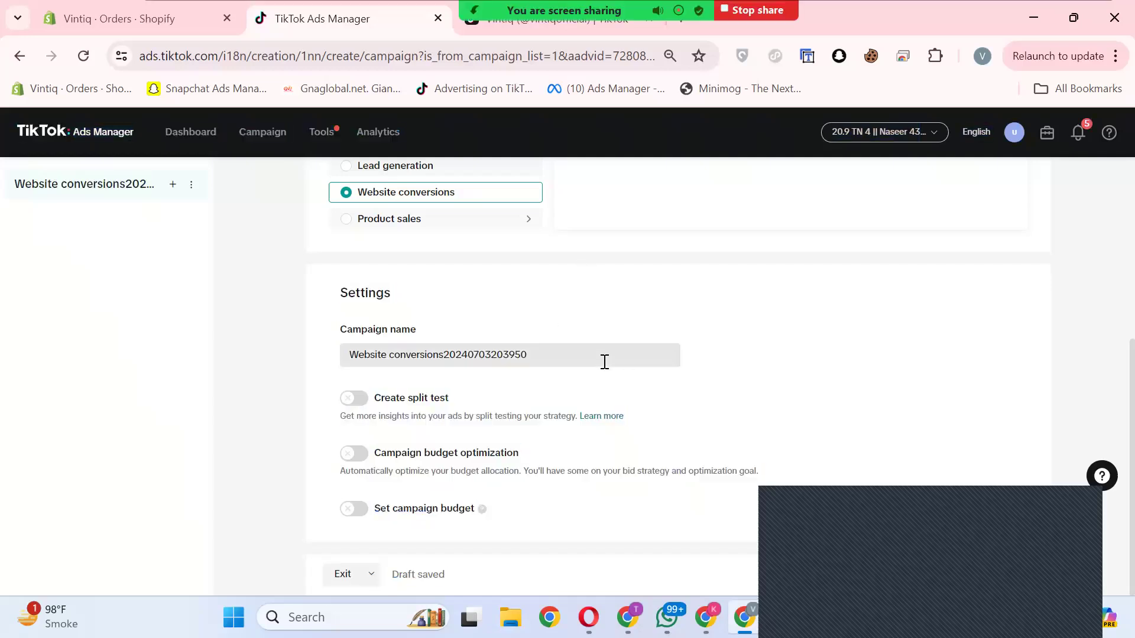
key(ctrl+a)
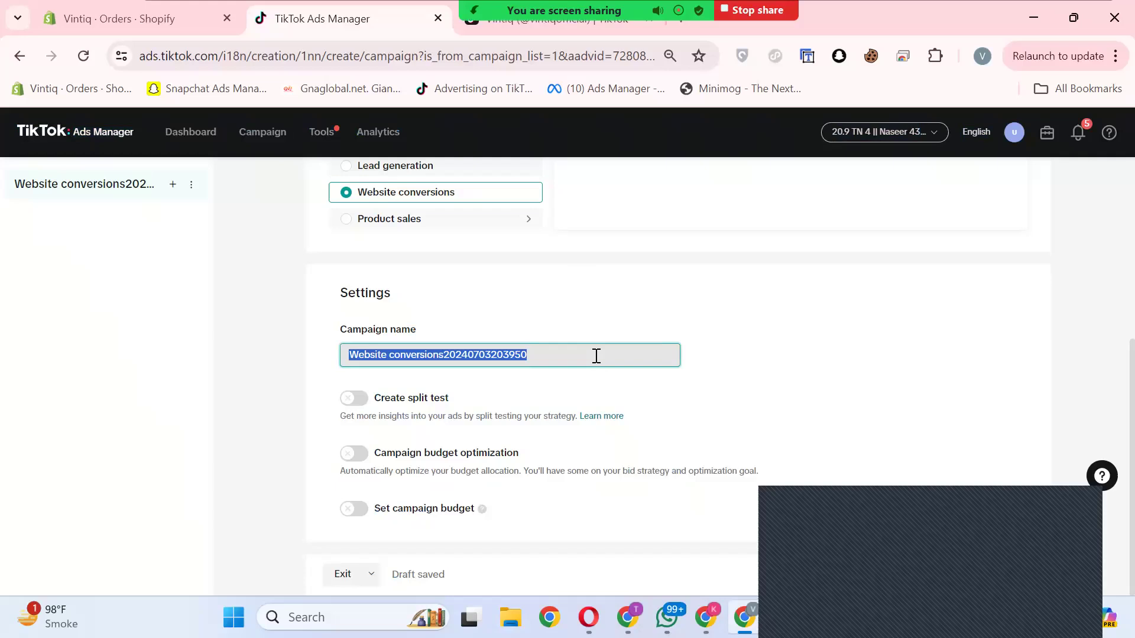
text(Perfum)
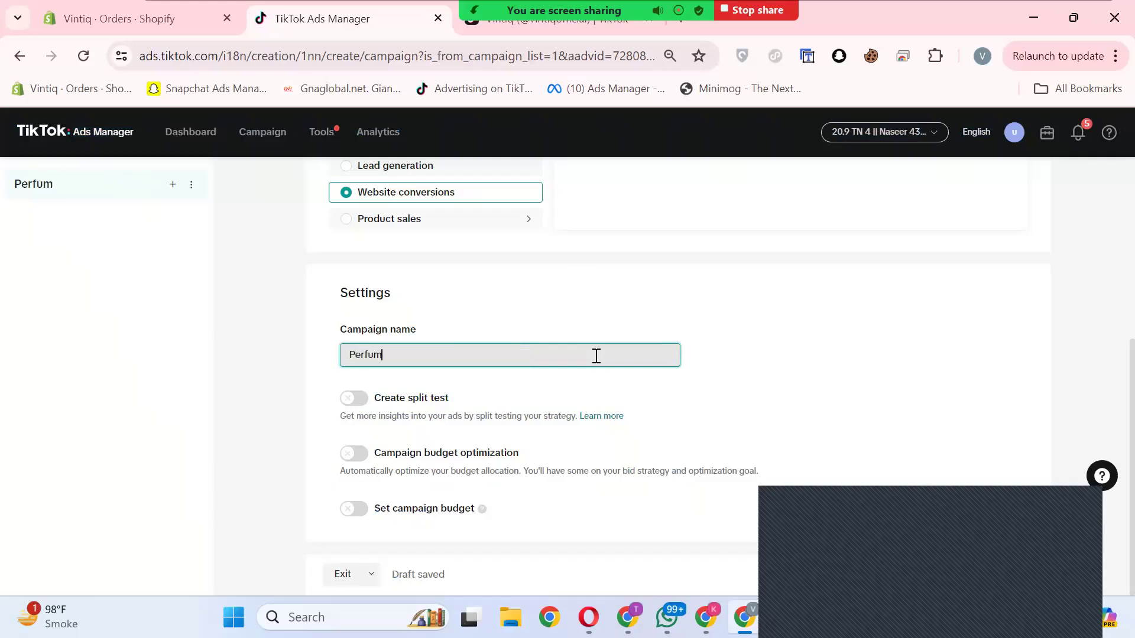
text(e |)
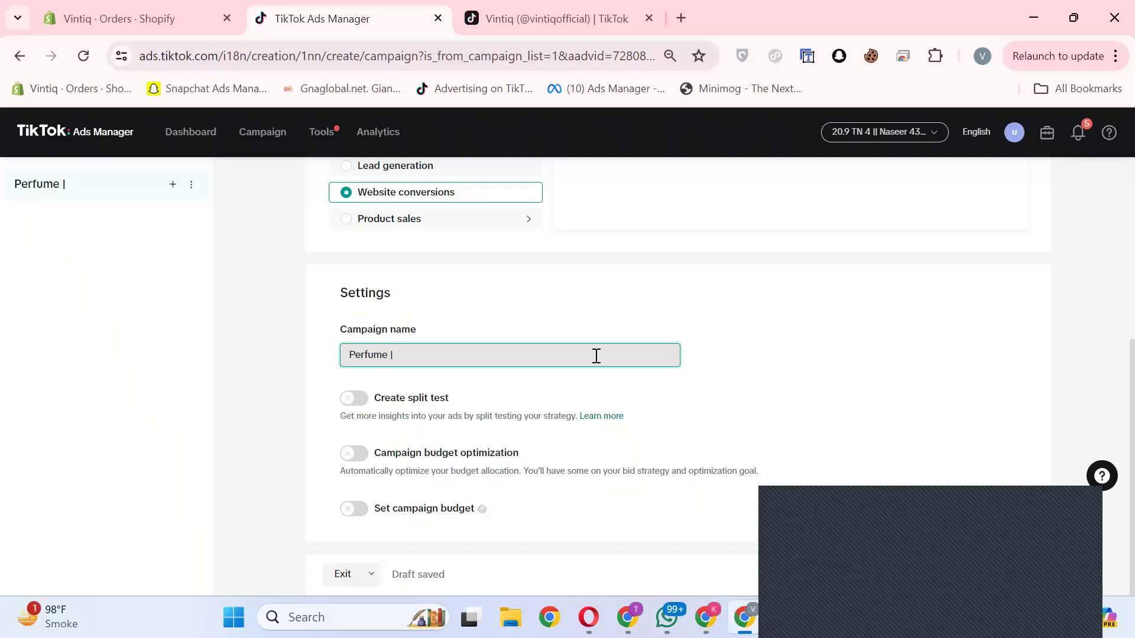
text(AB)
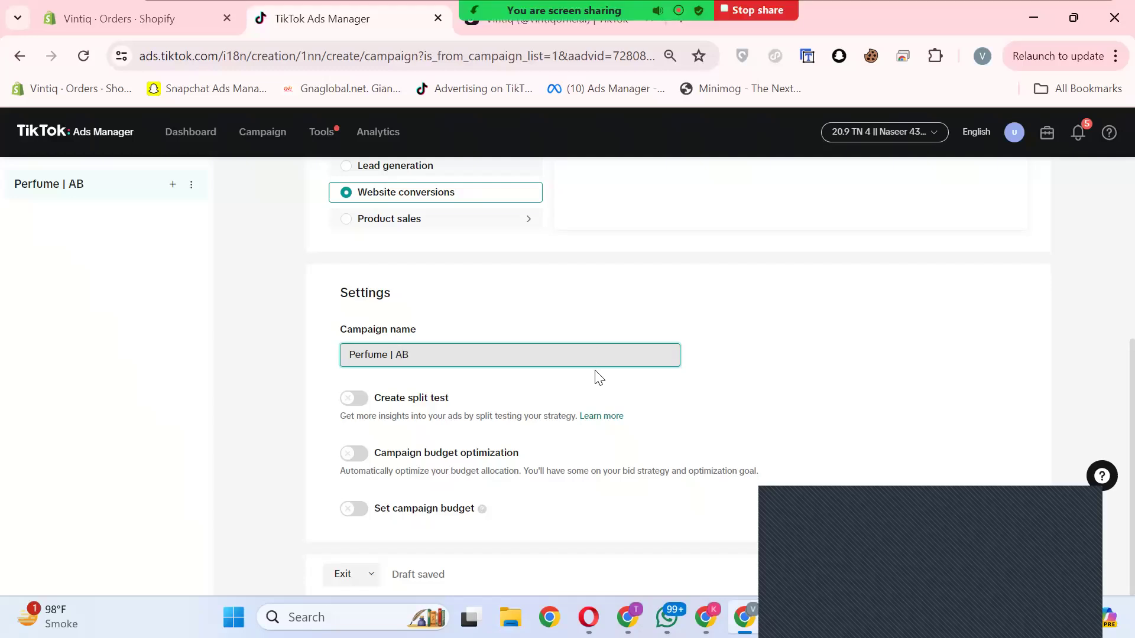
text(O |)
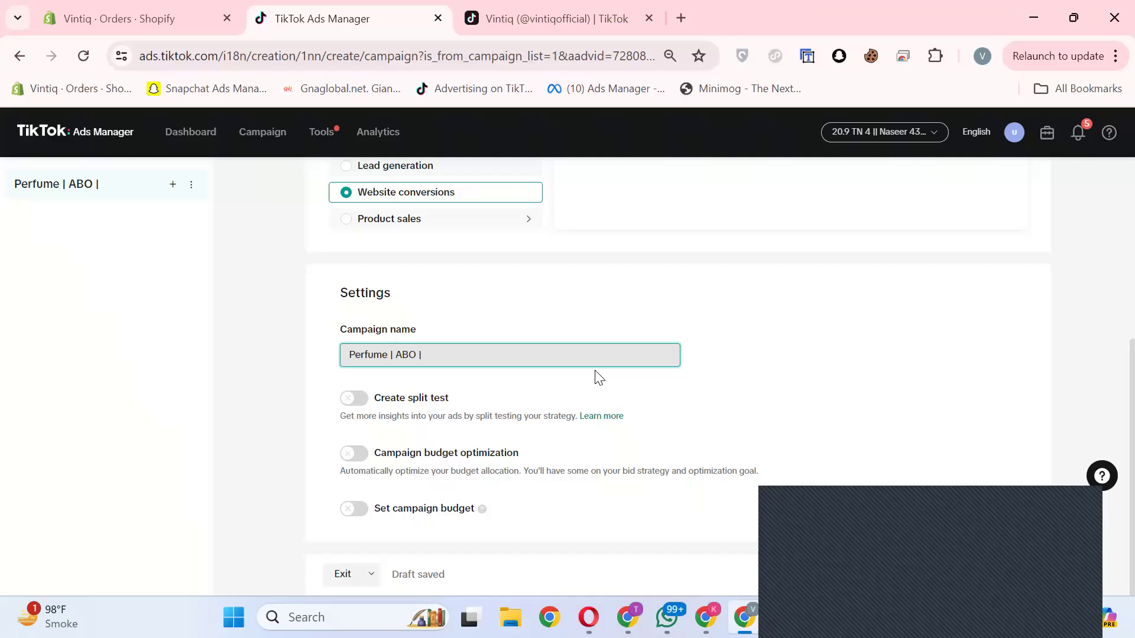
text(3 June)
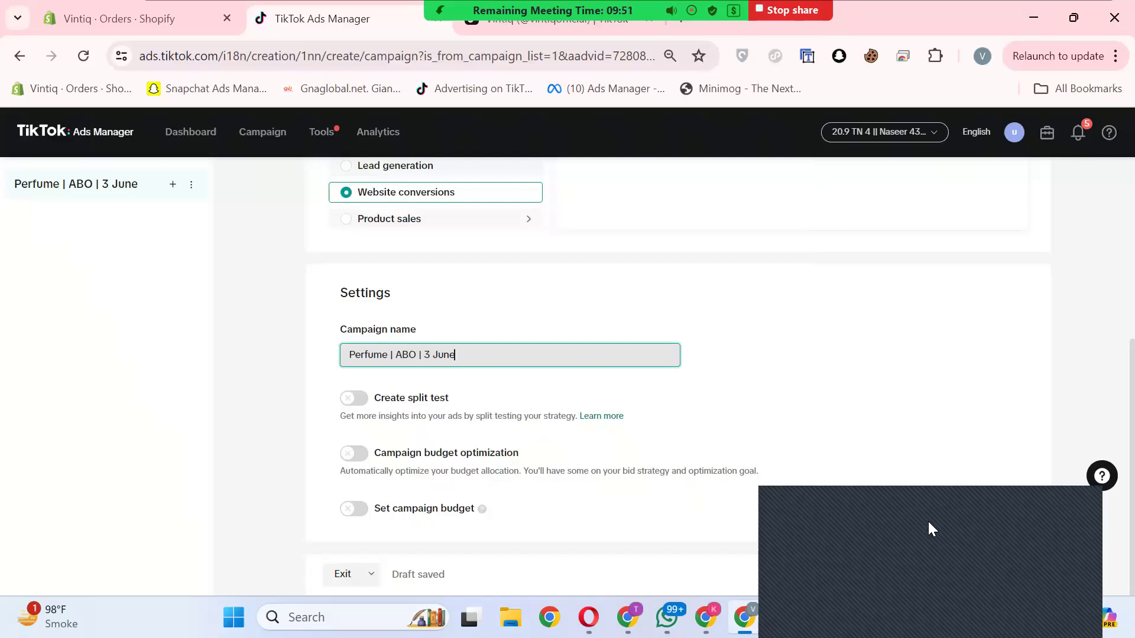
click(999, 578)
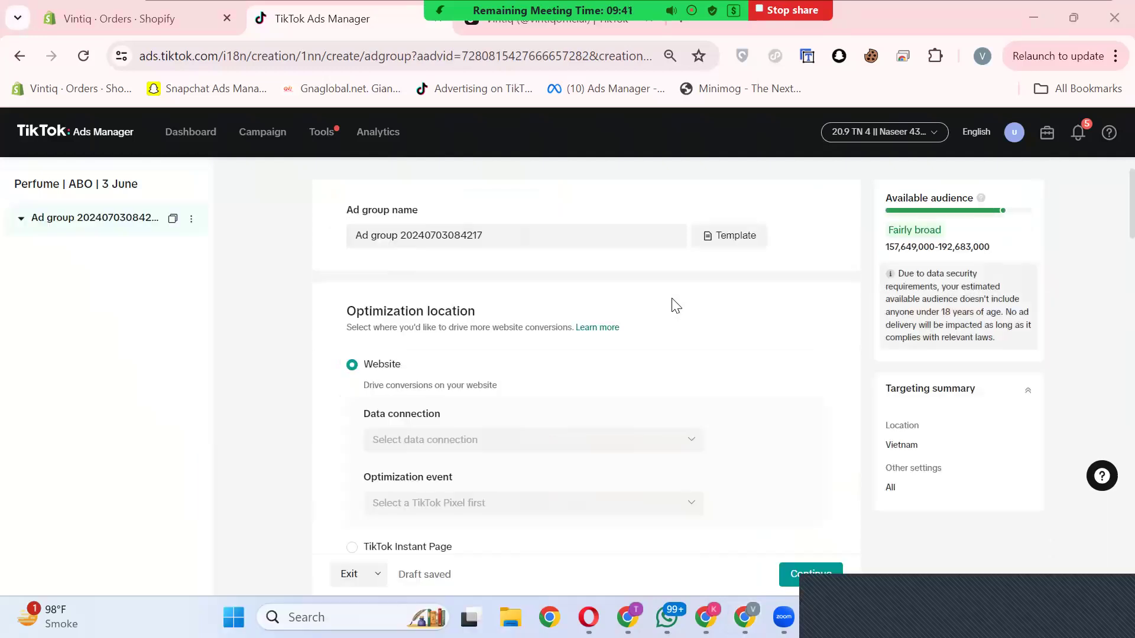
Step: Rename the ad group as "Broad | 20 USD"
click(509, 237)
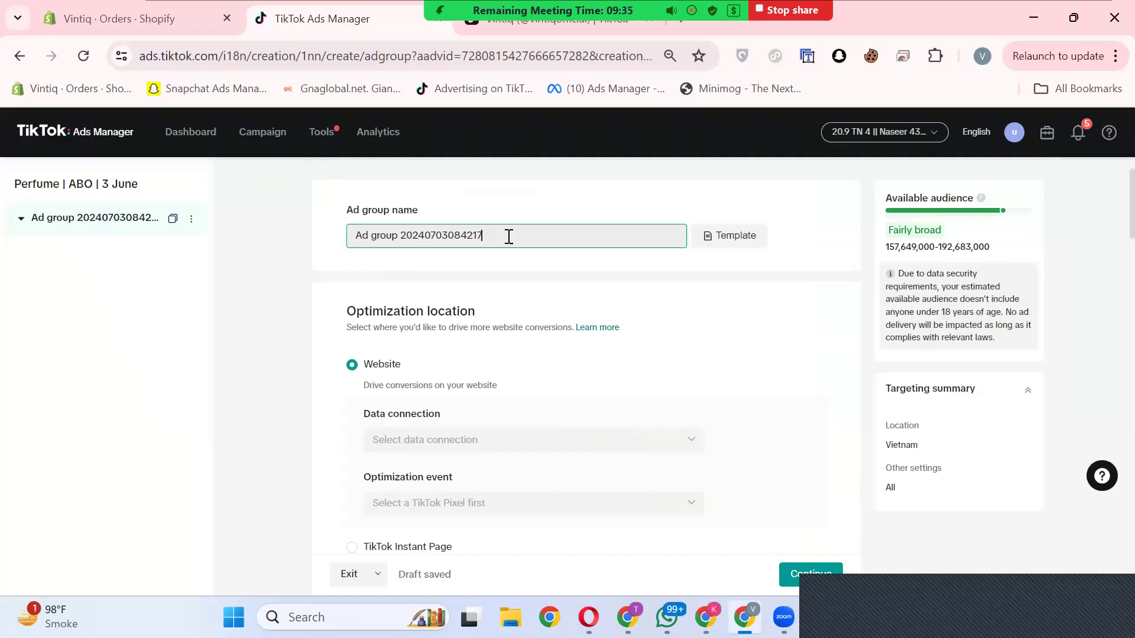
triple_click(508, 236)
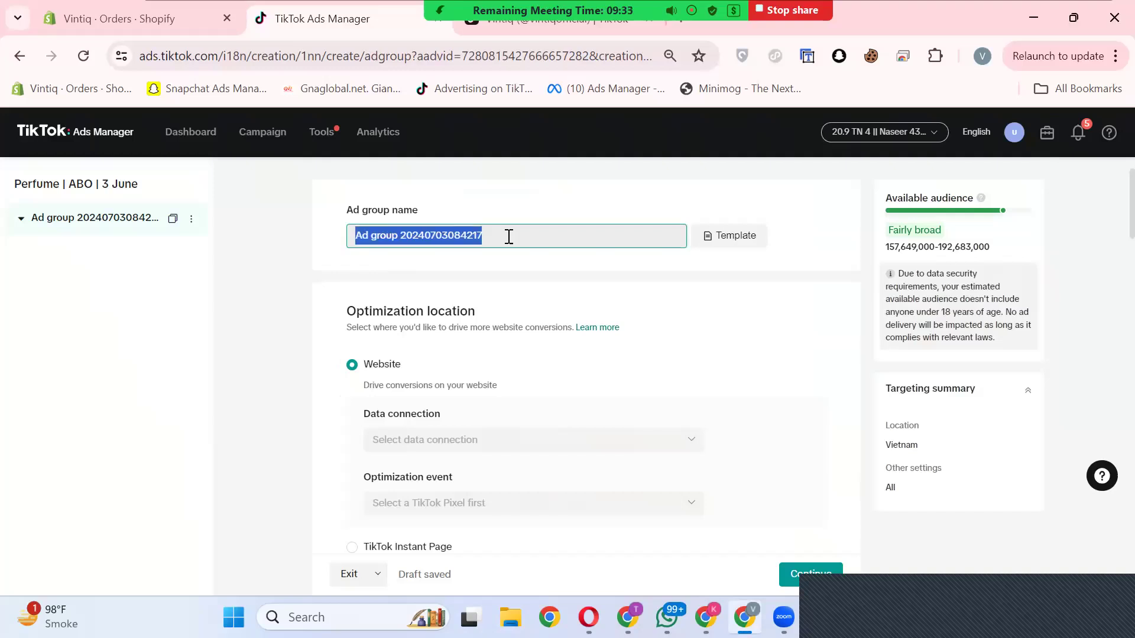
text(Broad)
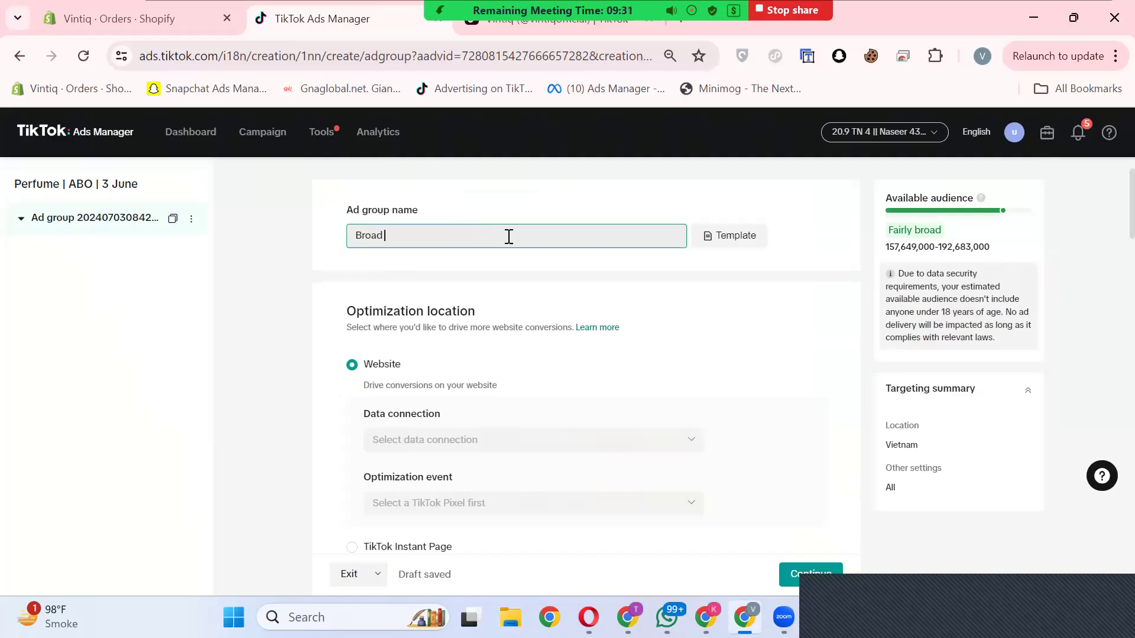
text( |)
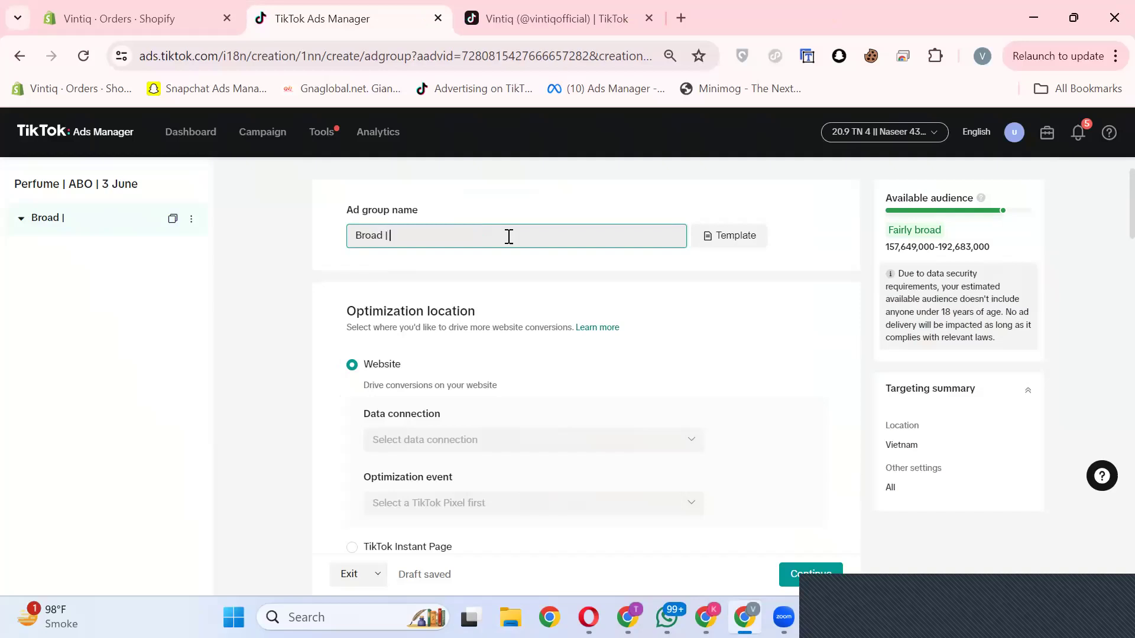
text(20 USD)
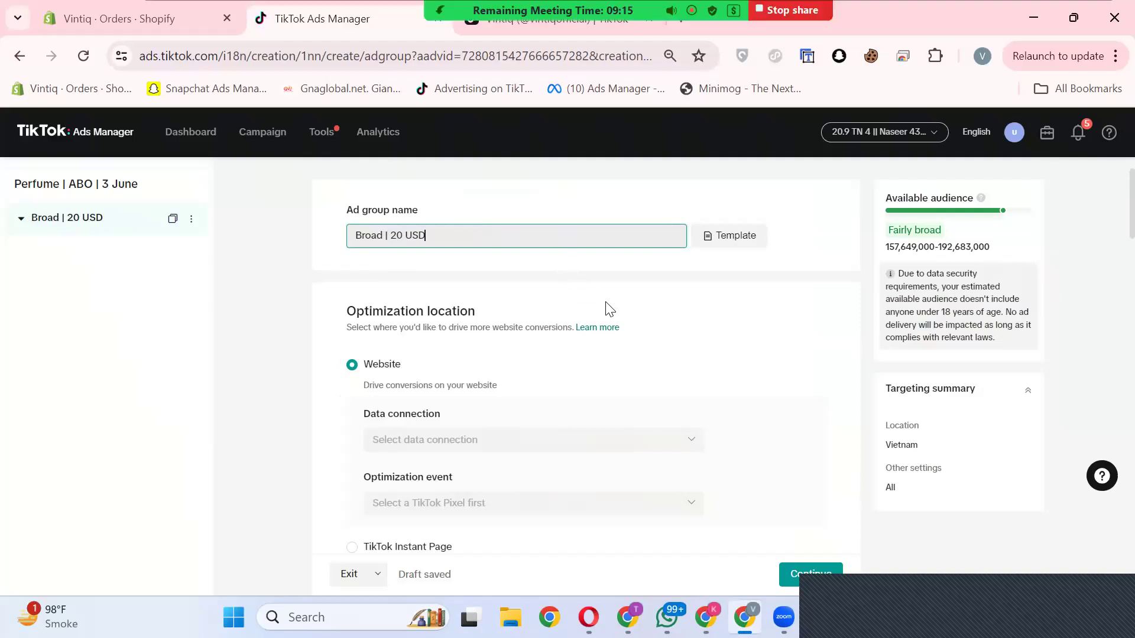
Step: Set the website data connection to Vintiq Pixel and the optimization event to Complete Payment
scroll(725, 342, down, 1)
scroll(604, 369, up, 1)
scroll(385, 220, down, 1)
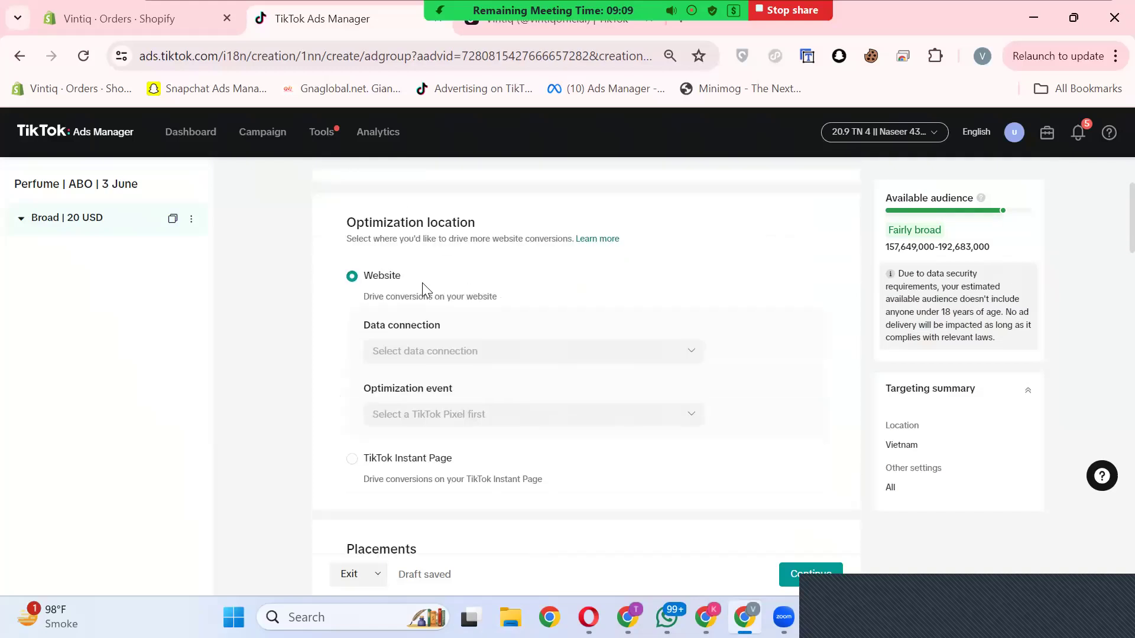
click(619, 351)
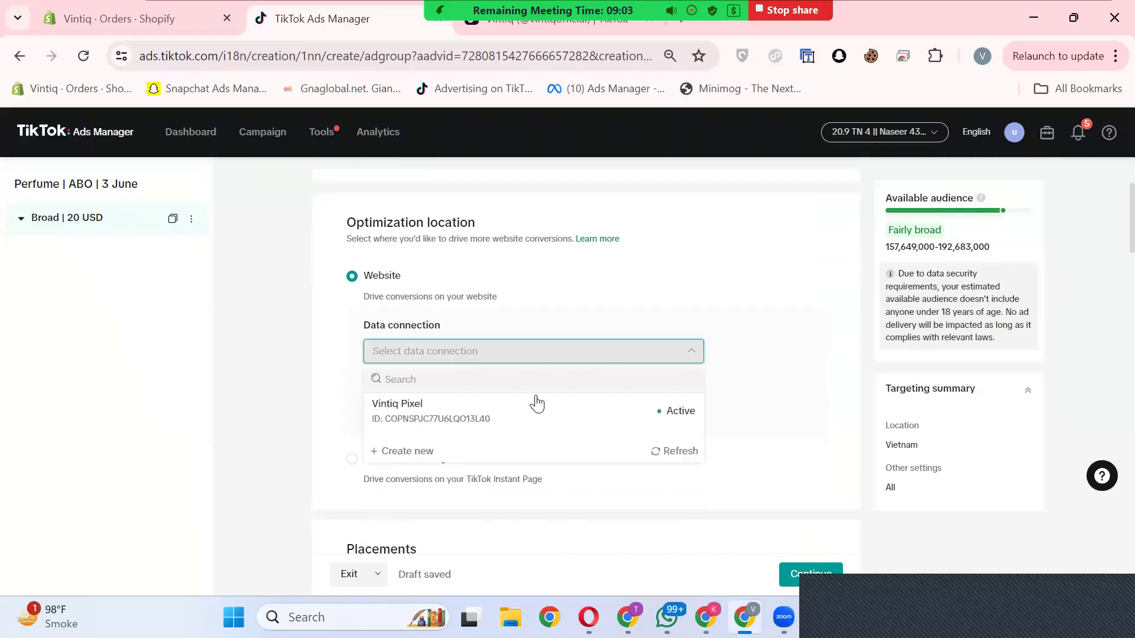
click(500, 414)
scroll(494, 350, down, 1)
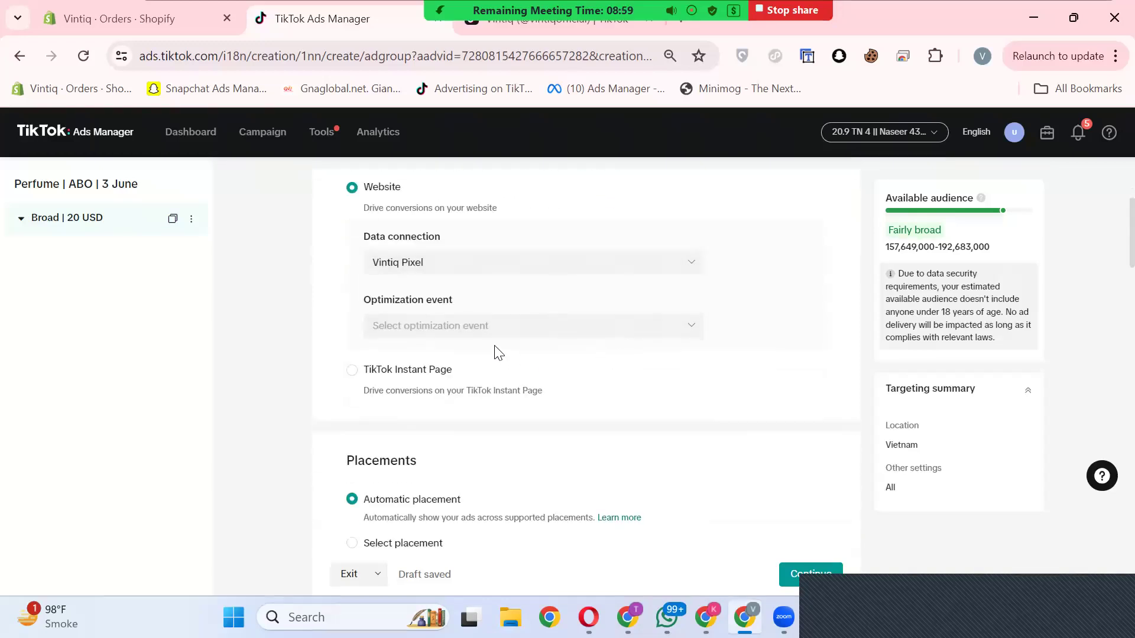
click(490, 320)
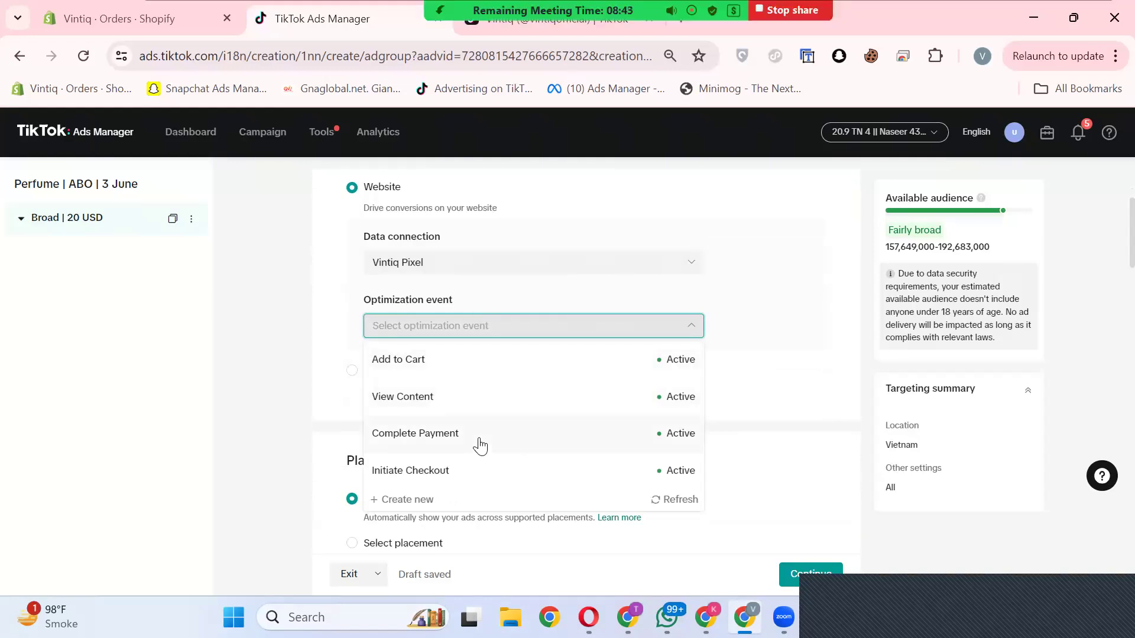
click(520, 446)
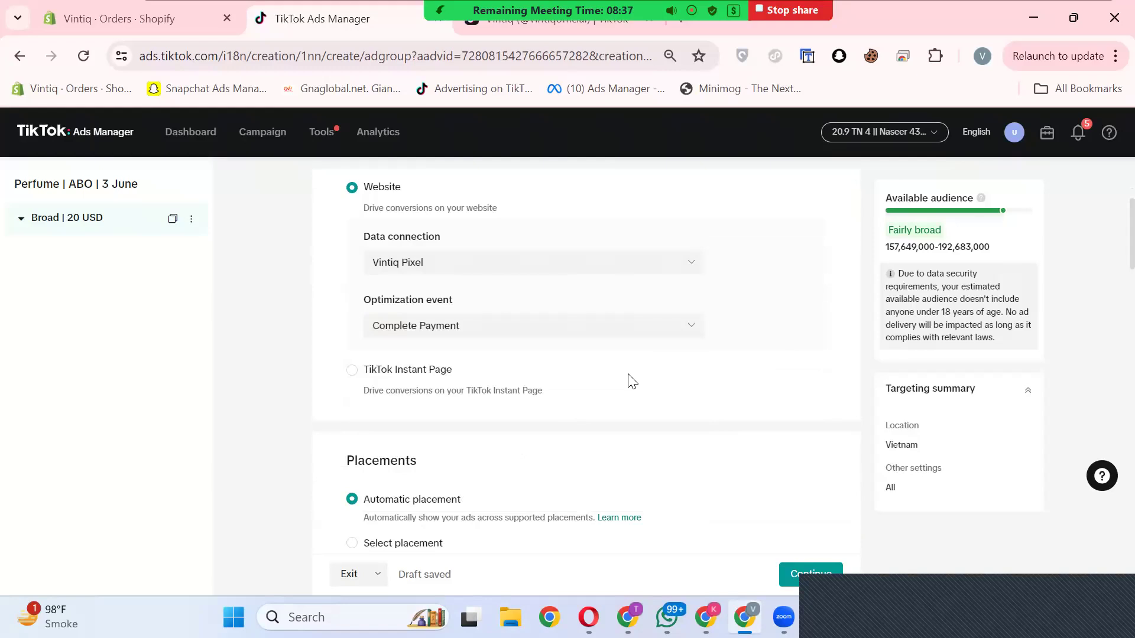
Step: Choose placements manually, keeping only TikTok without Global App Bundle and Pangle, and exclude search results
scroll(353, 288, down, 2)
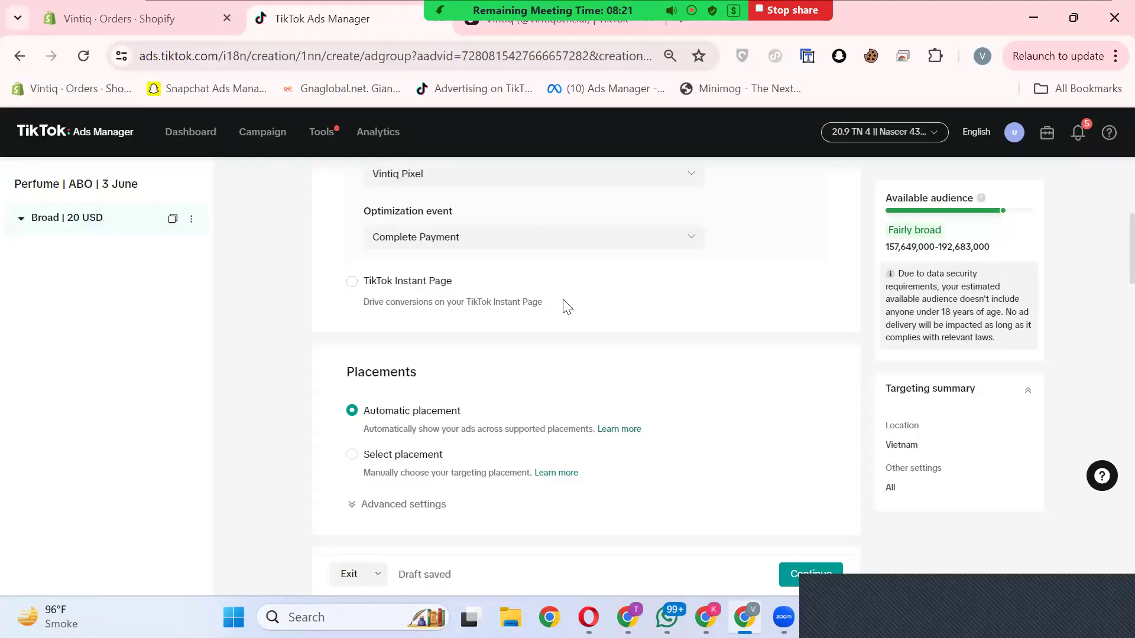
scroll(568, 306, down, 2)
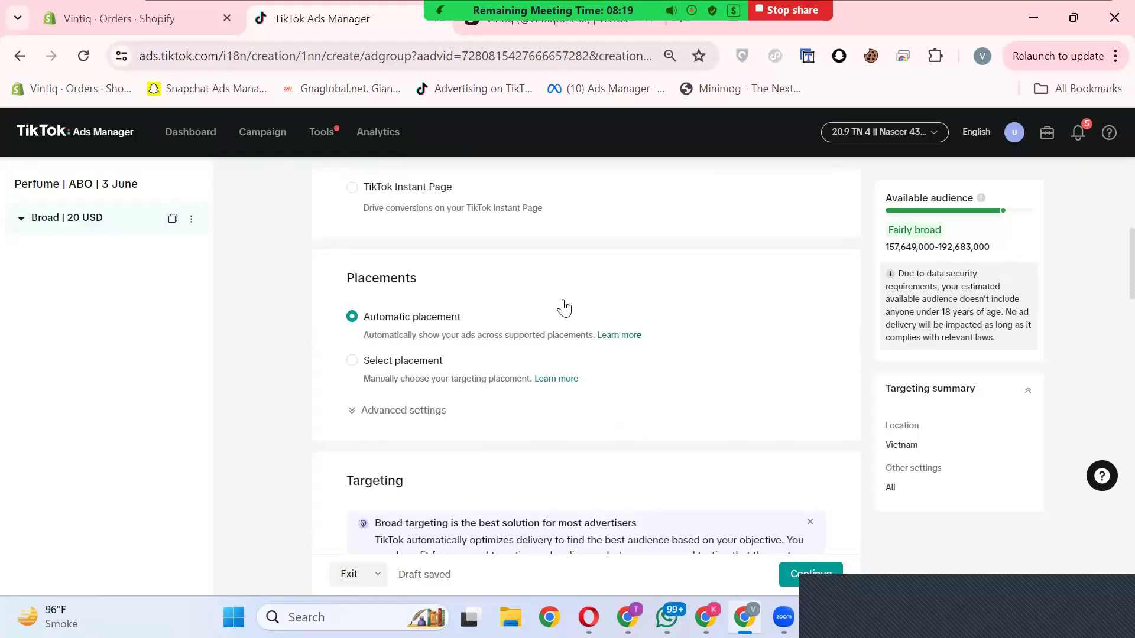
scroll(555, 314, down, 2)
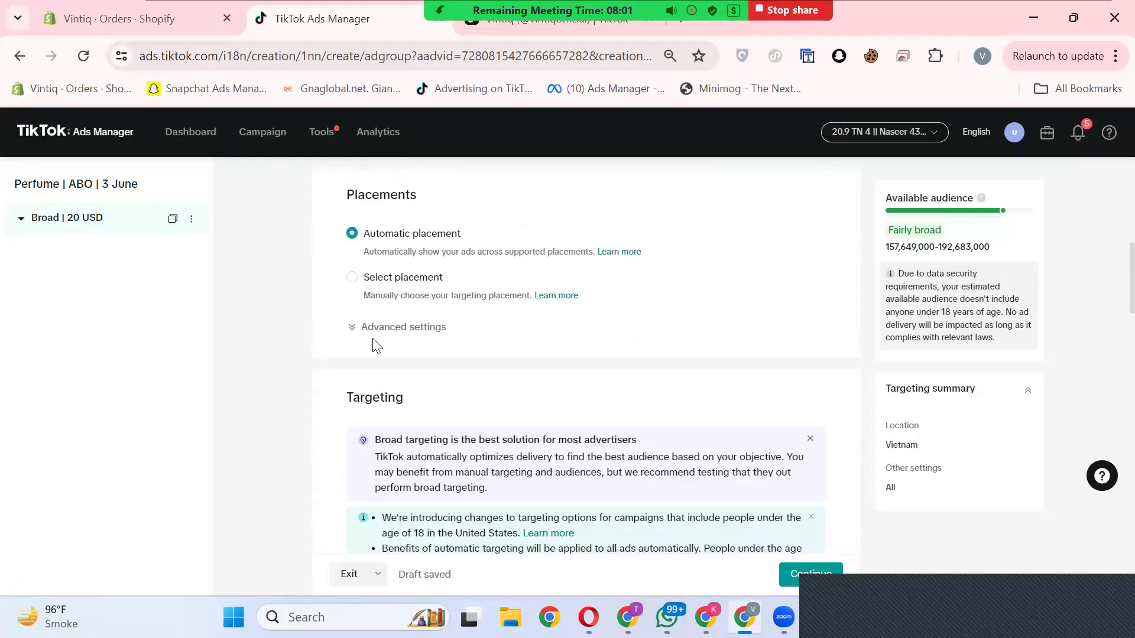
click(353, 278)
scroll(425, 289, down, 2)
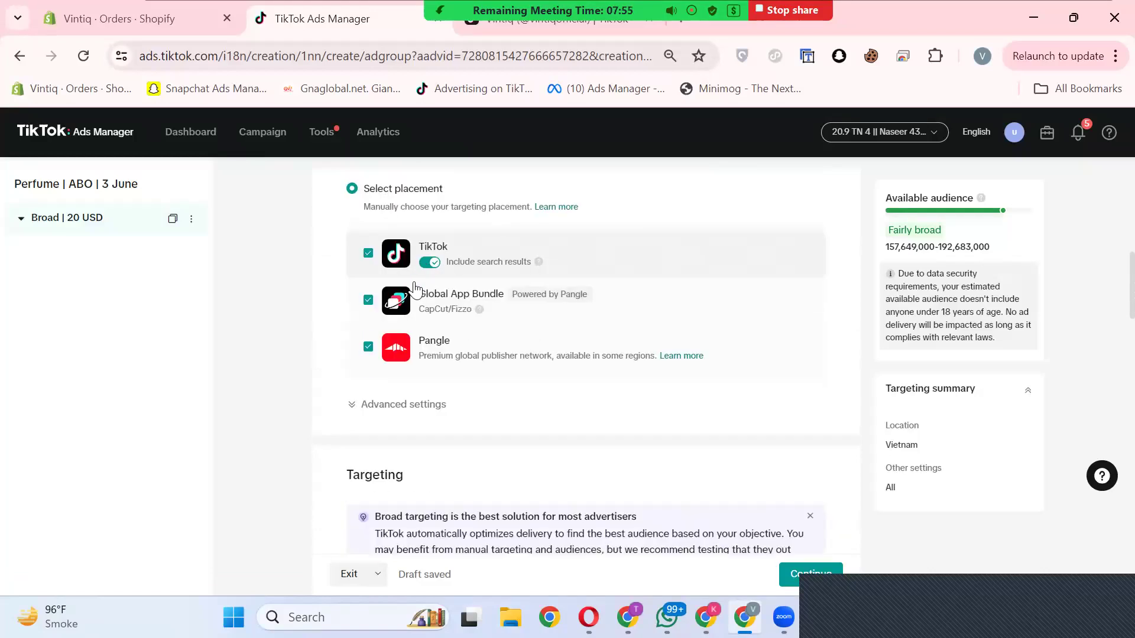
click(368, 349)
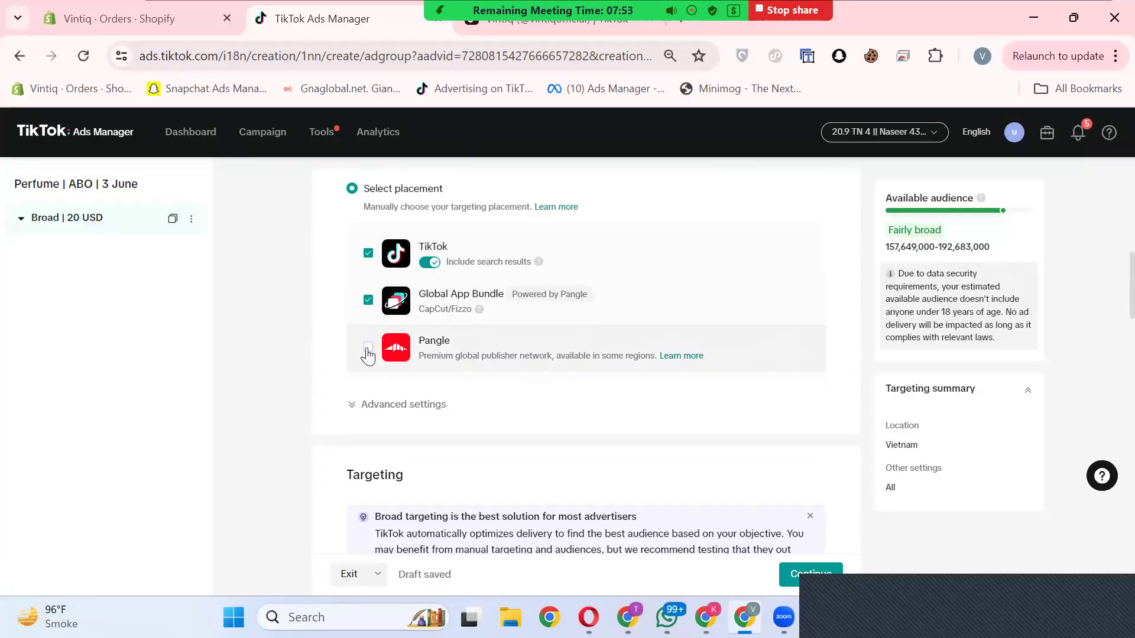
click(369, 301)
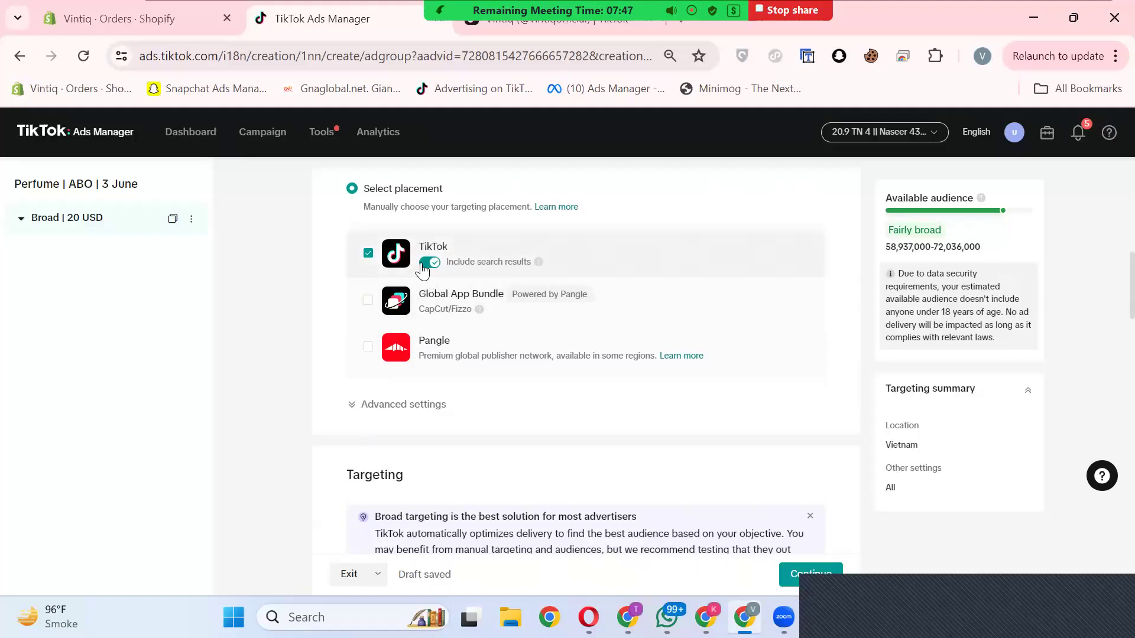
click(435, 266)
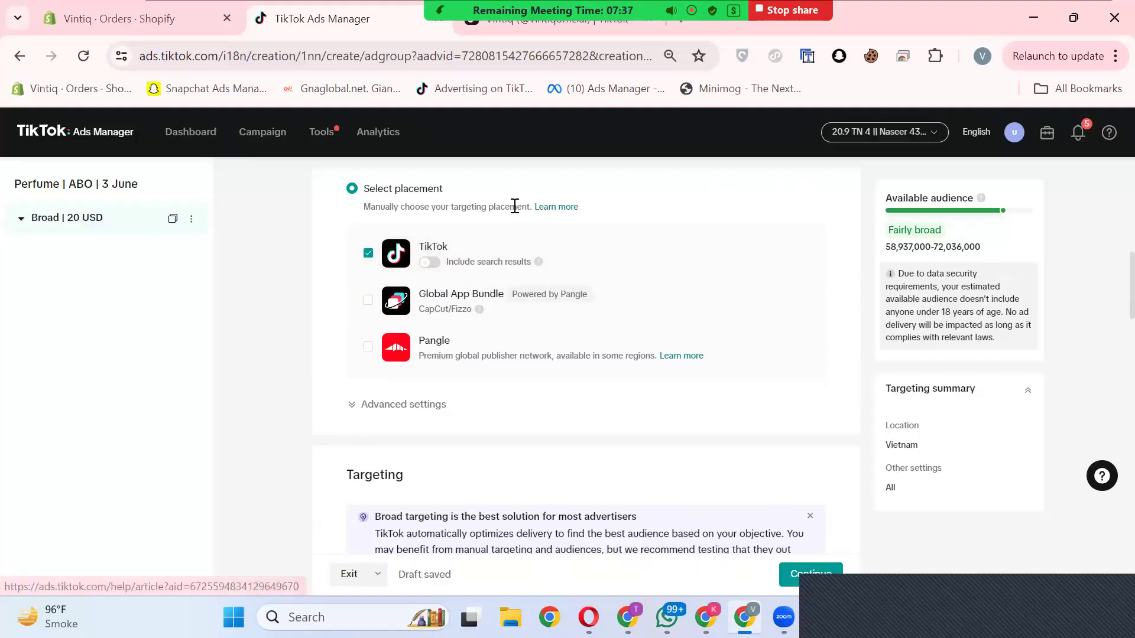
Step: Expand the advanced placement settings for user comments, video download and video sharing
scroll(535, 260, down, 2)
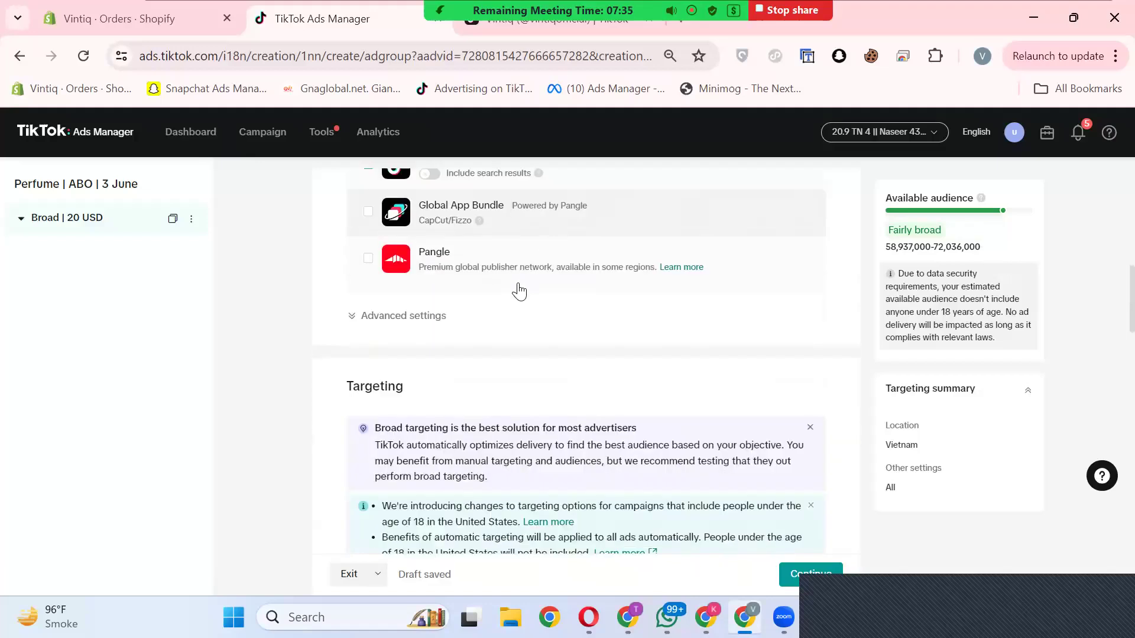
click(409, 317)
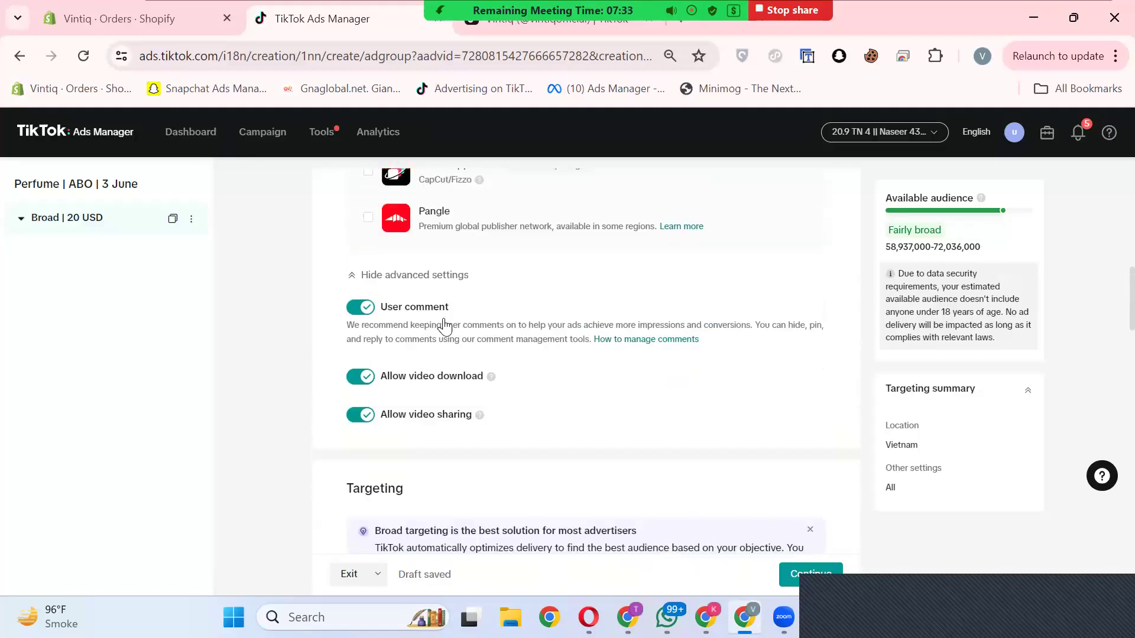
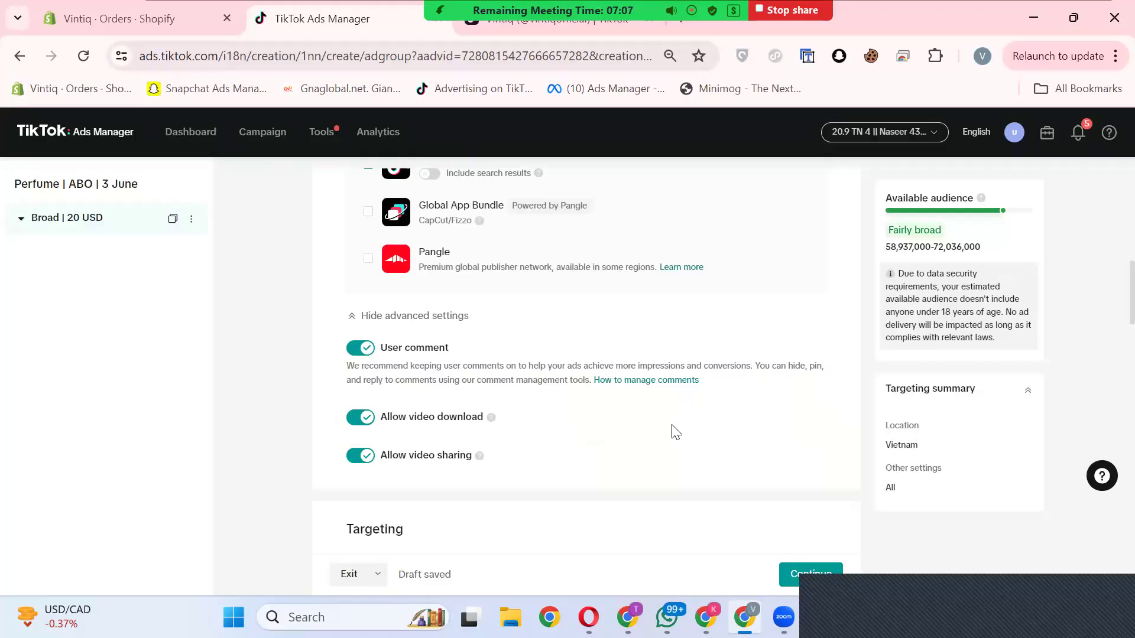
Step: Review the ad group's targeting section, including location, age, gender, languages, spending power, audience and interests
scroll(675, 430, down, 5)
scroll(667, 412, down, 3)
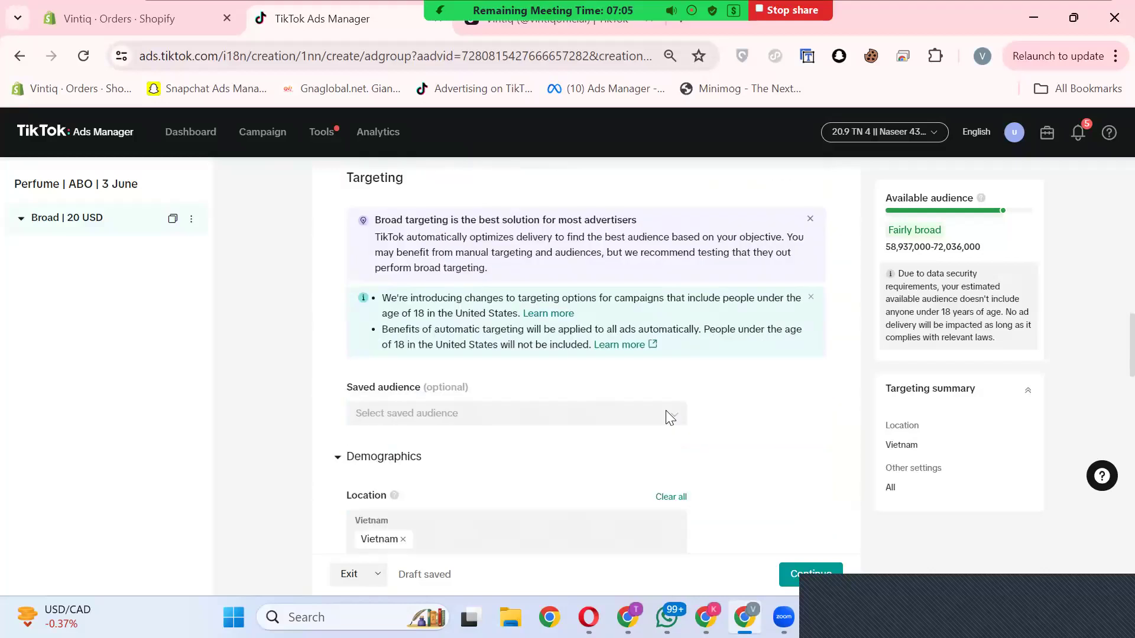
scroll(597, 347, down, 2)
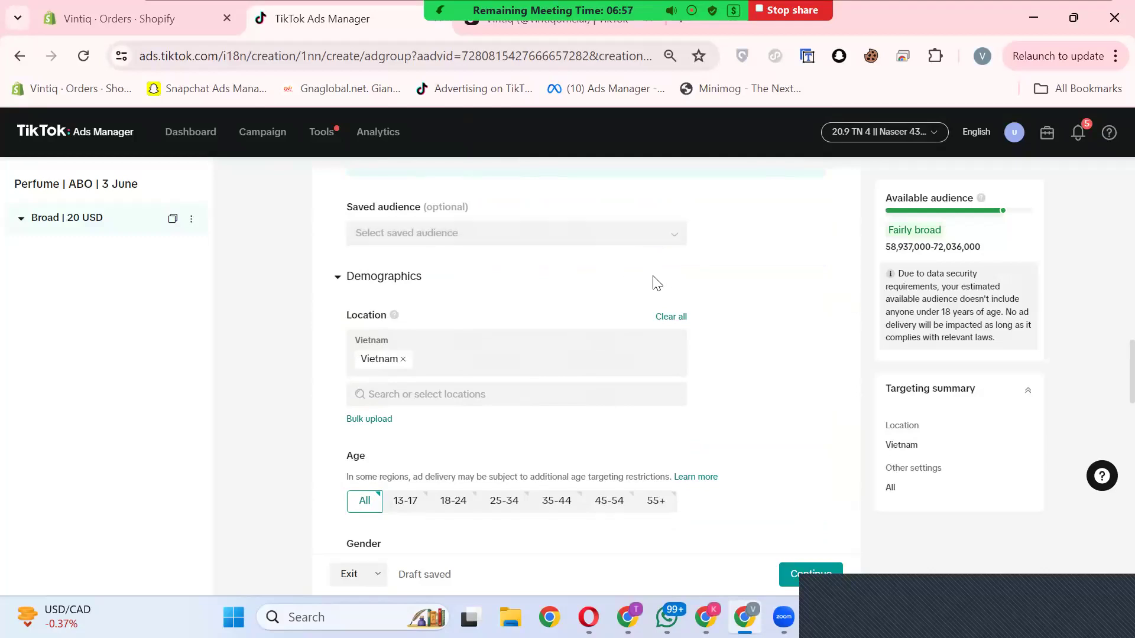
scroll(605, 302, down, 5)
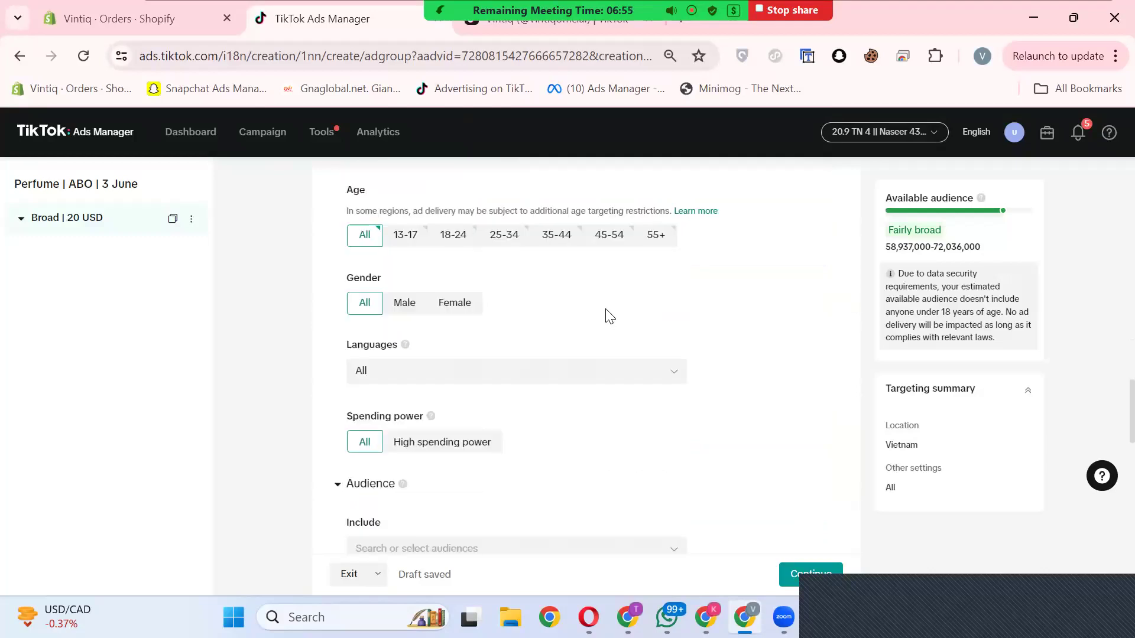
scroll(609, 316, down, 10)
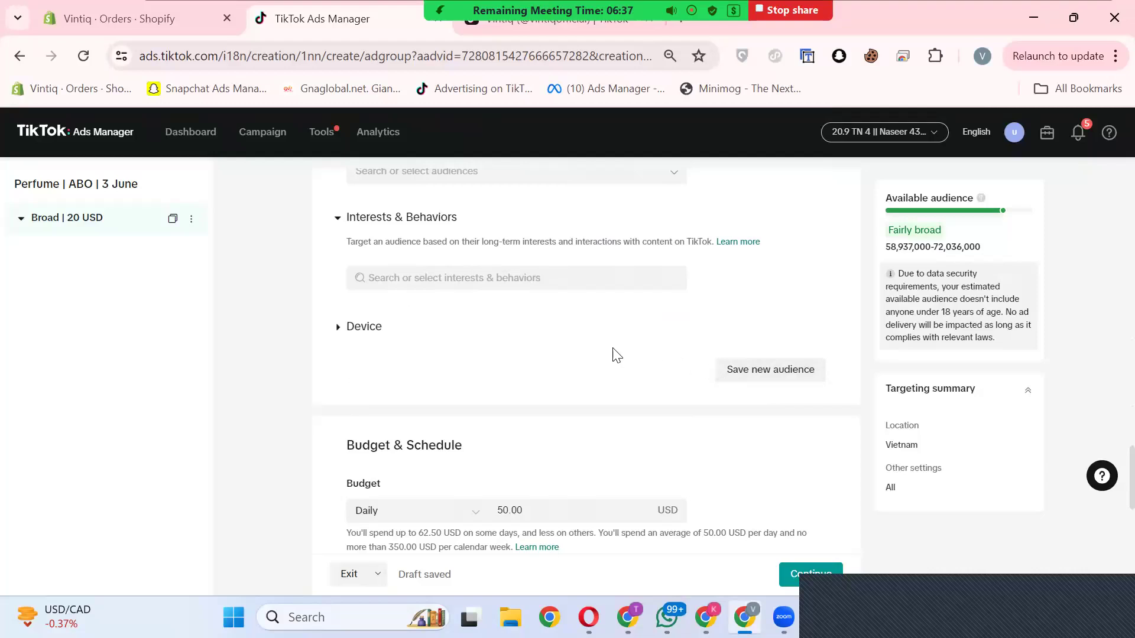
scroll(588, 410, up, 10)
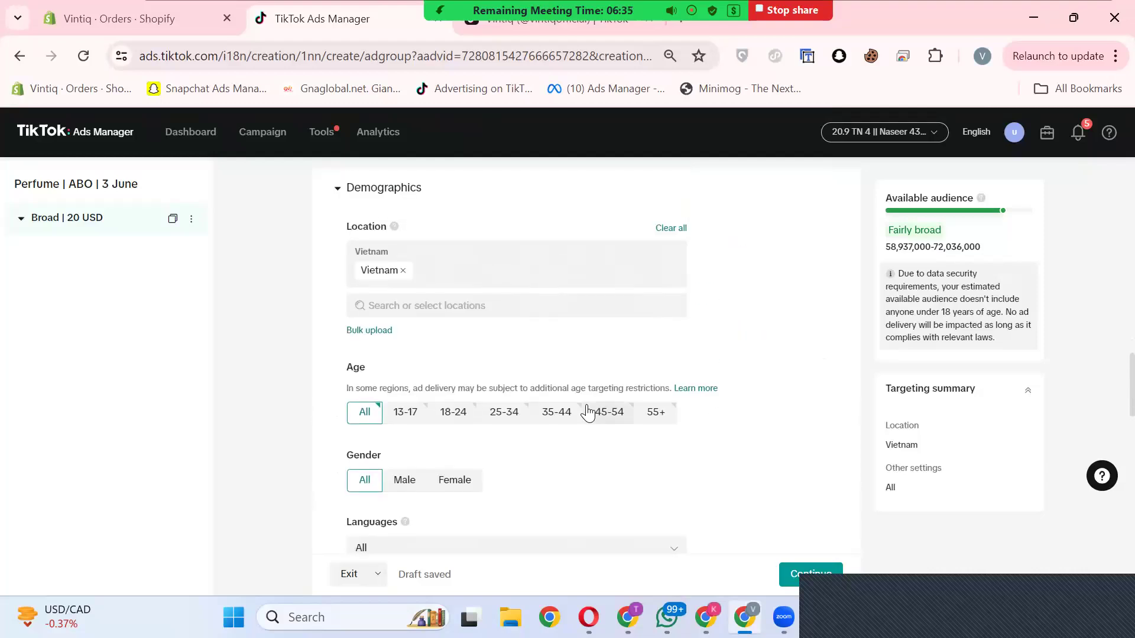
scroll(586, 411, up, 4)
scroll(586, 412, down, 3)
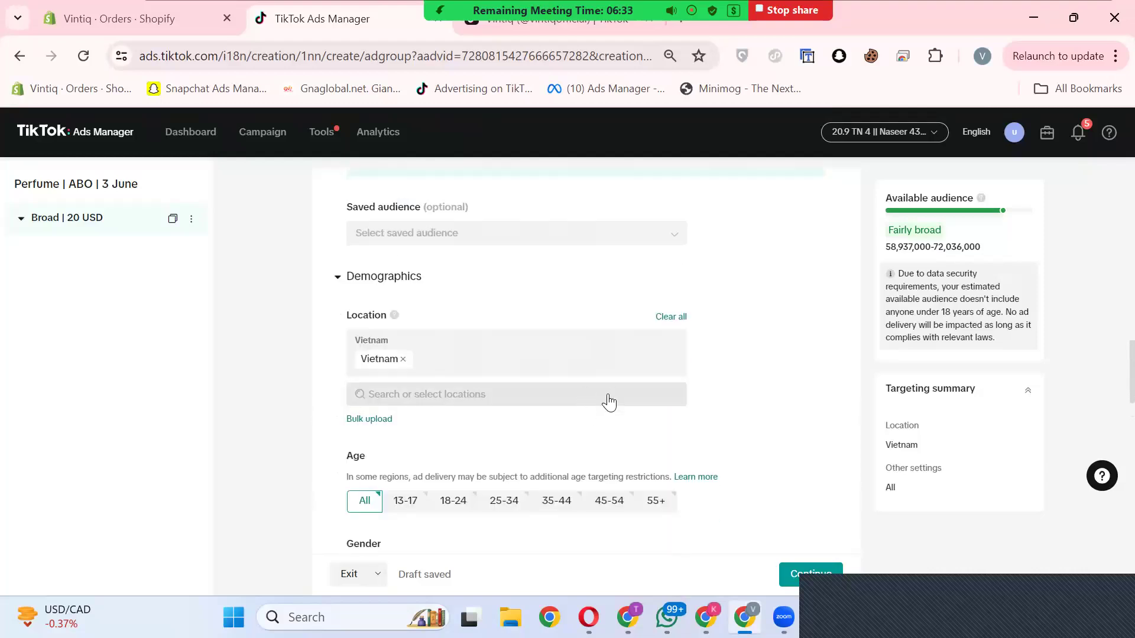
Step: Remove Vietnam from the targeted locations and expand Pakistan's regions in the location list
click(404, 360)
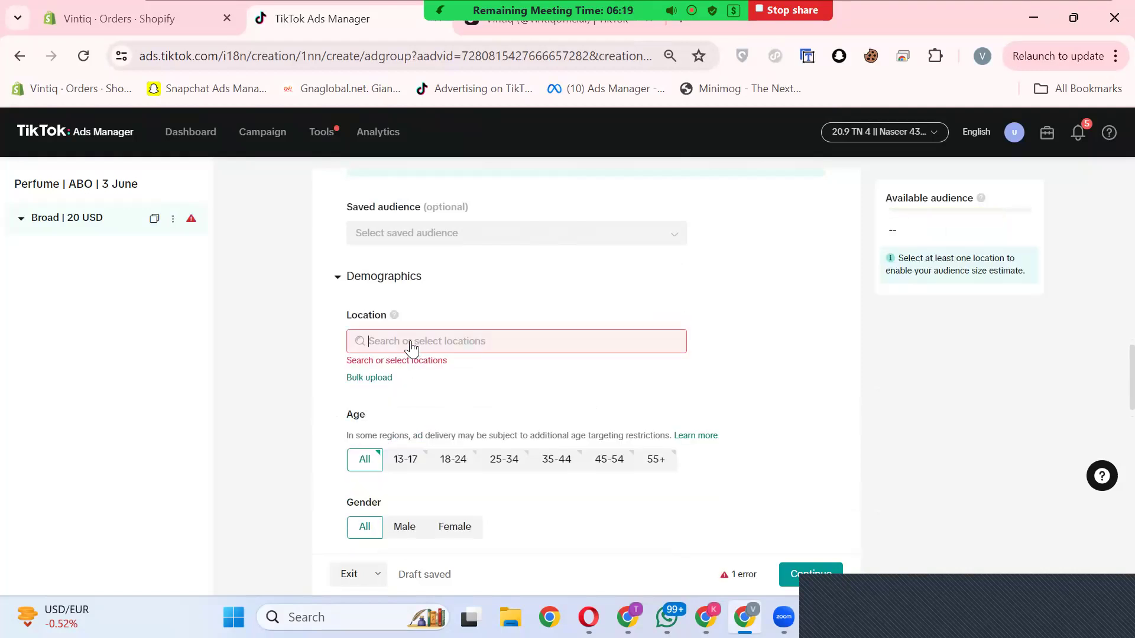
click(446, 344)
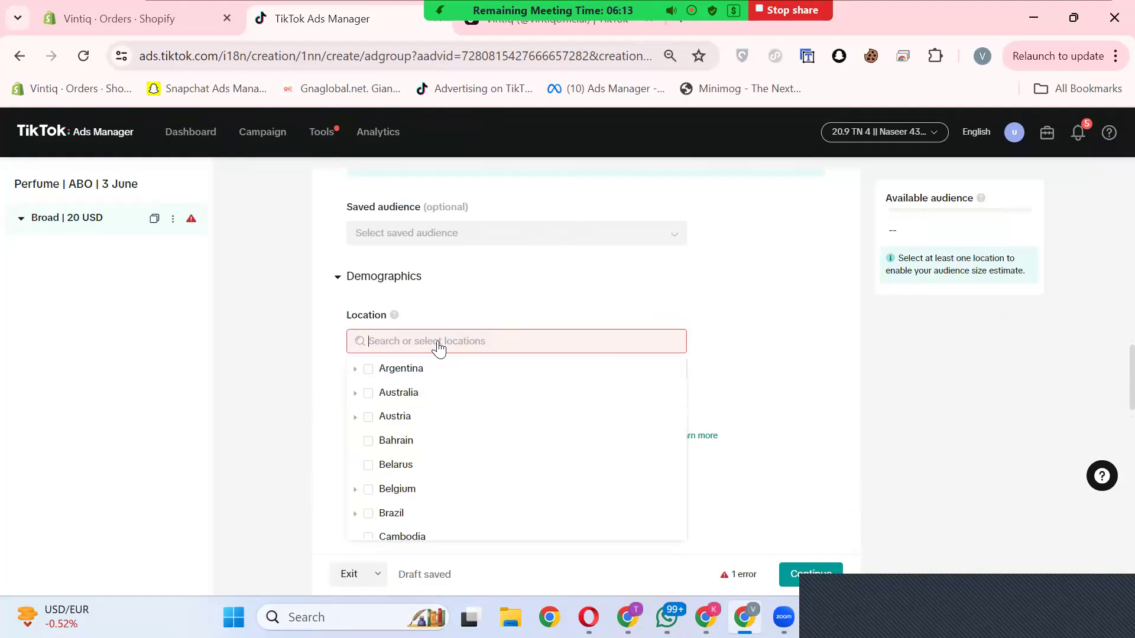
scroll(436, 461, down, 8)
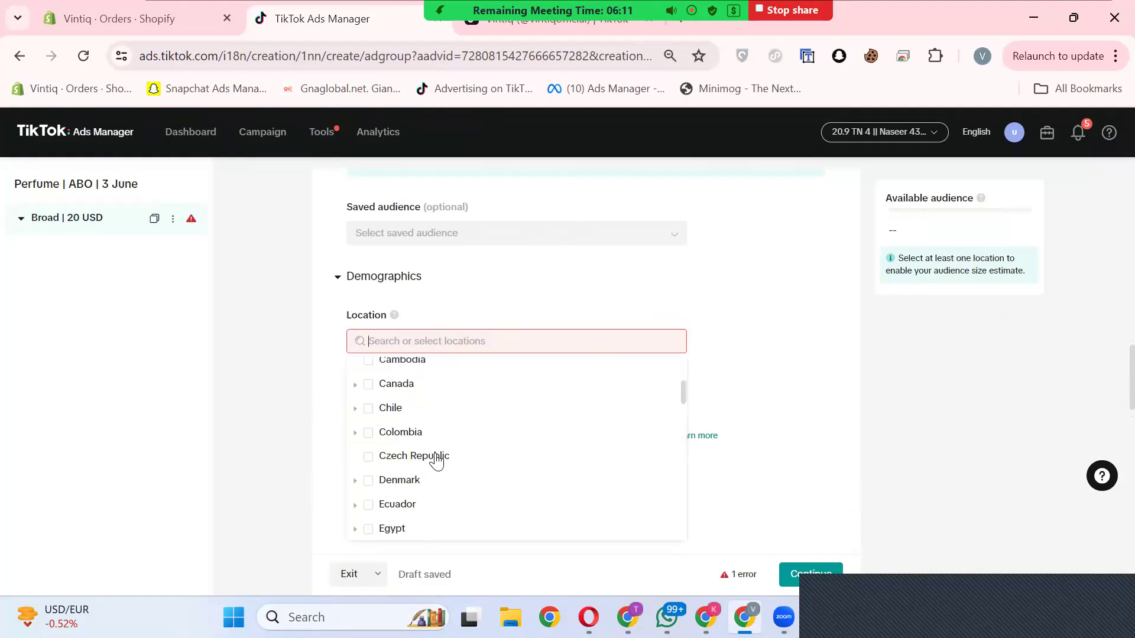
scroll(436, 461, down, 6)
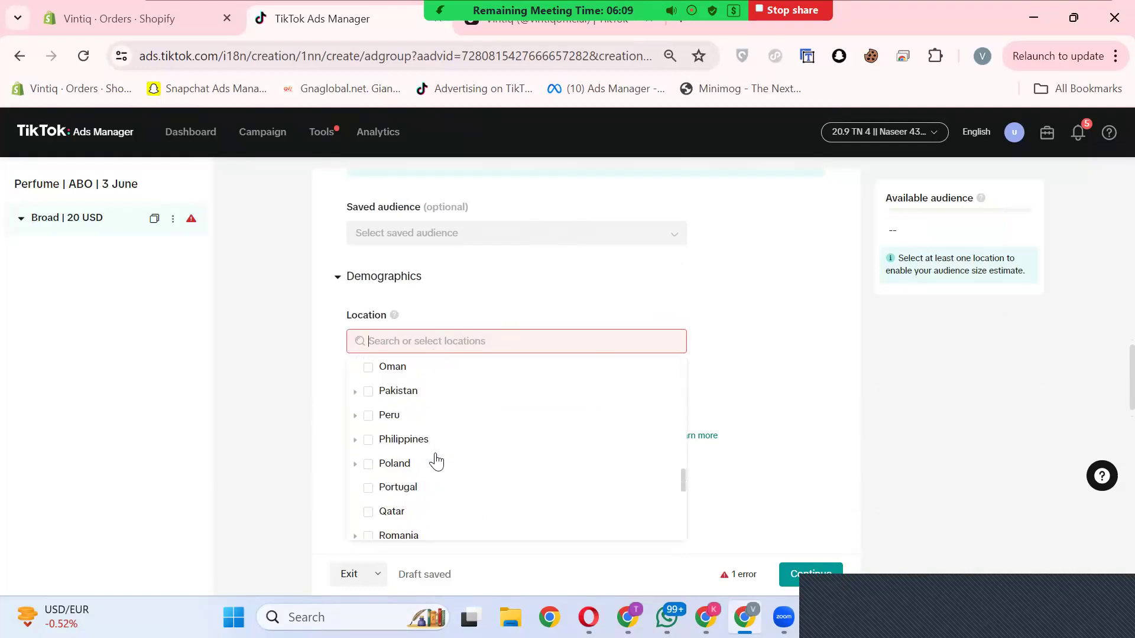
scroll(390, 457, up, 1)
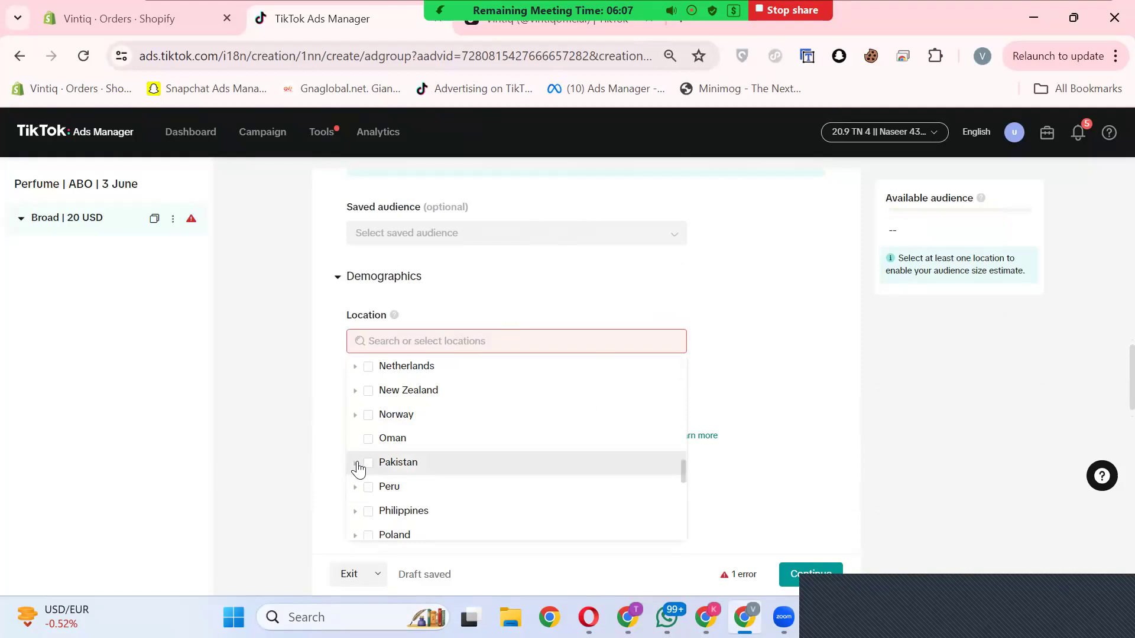
click(356, 464)
scroll(444, 456, down, 3)
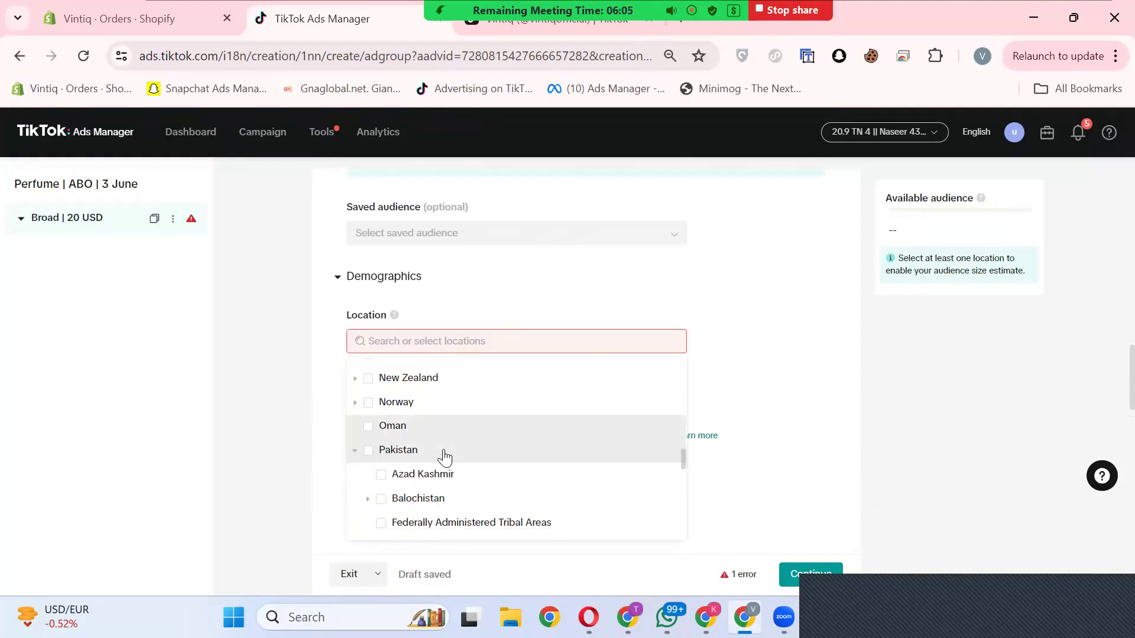
scroll(448, 443, up, 3)
scroll(414, 435, down, 3)
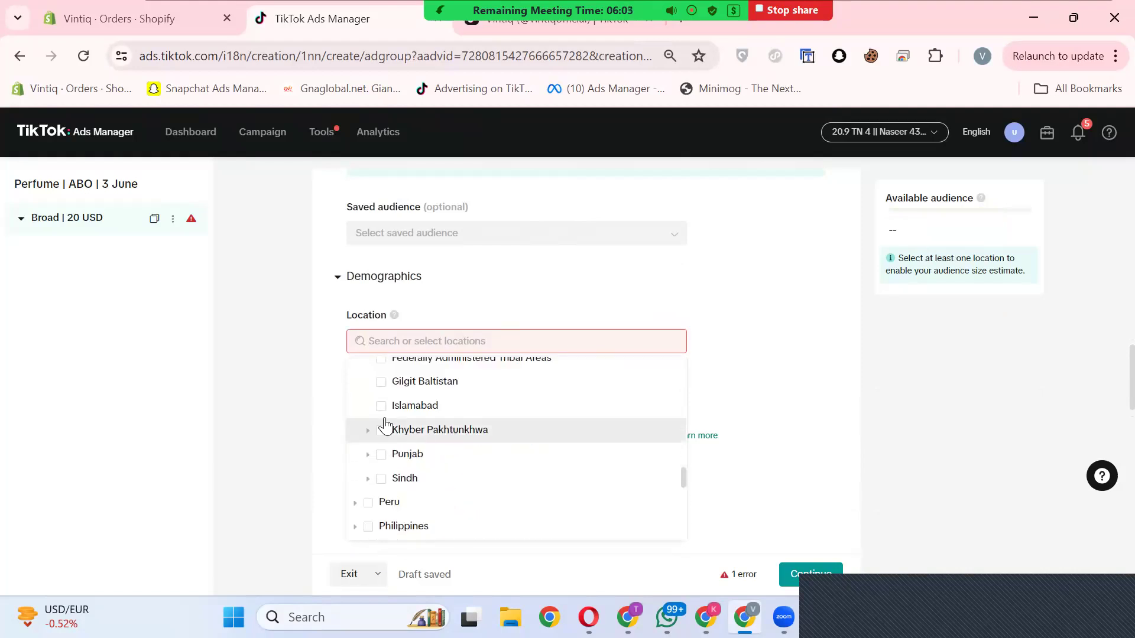
Step: Target Islamabad, Punjab, Karachi in Sindh and Peshawar in Khyber Pakhtunkhwa as the ad group's locations
click(382, 407)
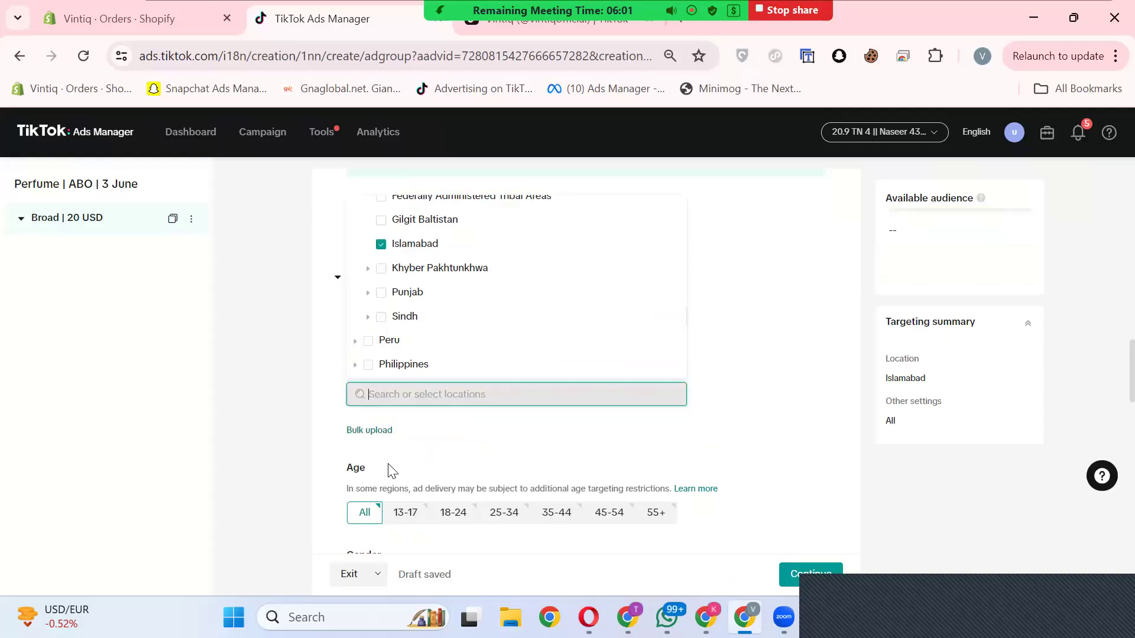
click(381, 293)
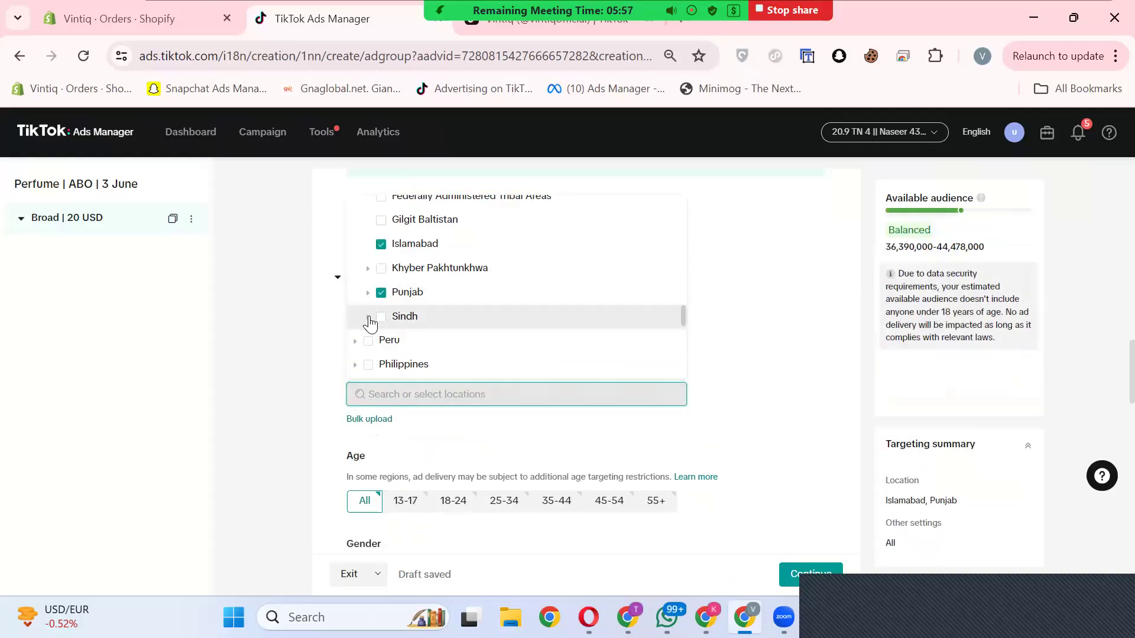
click(369, 317)
click(394, 366)
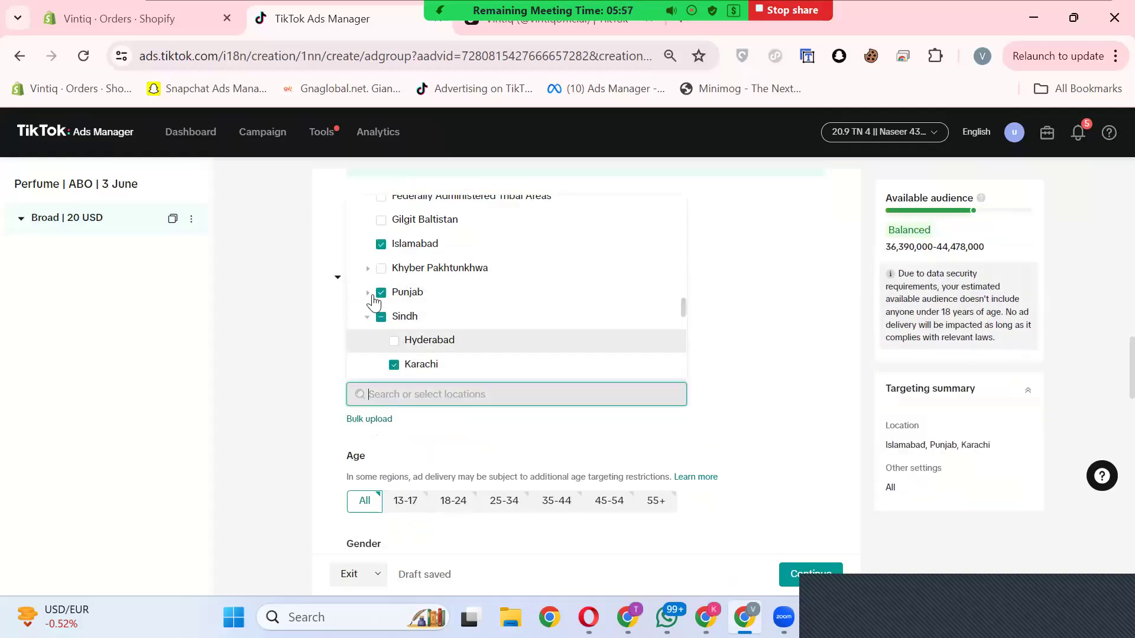
click(368, 268)
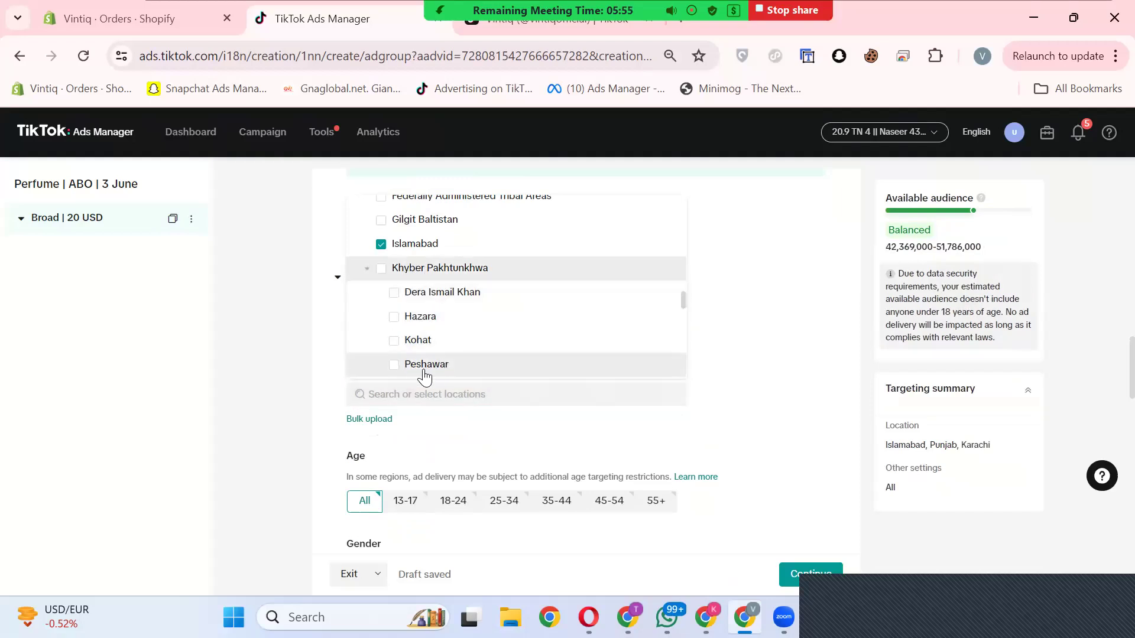
click(407, 366)
scroll(483, 353, up, 2)
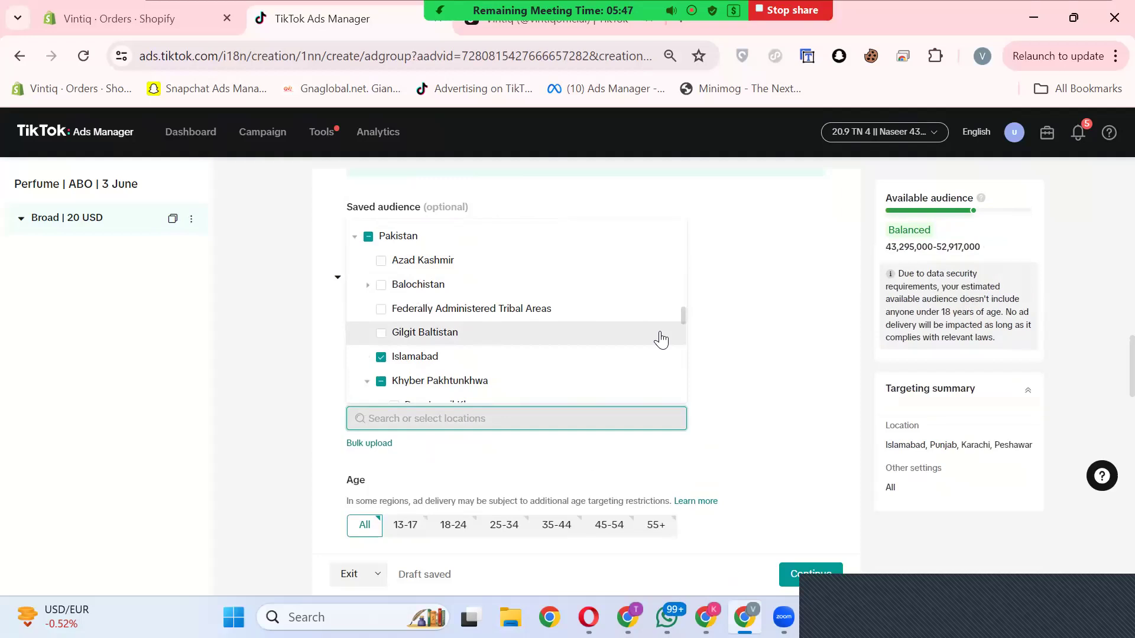
click(712, 388)
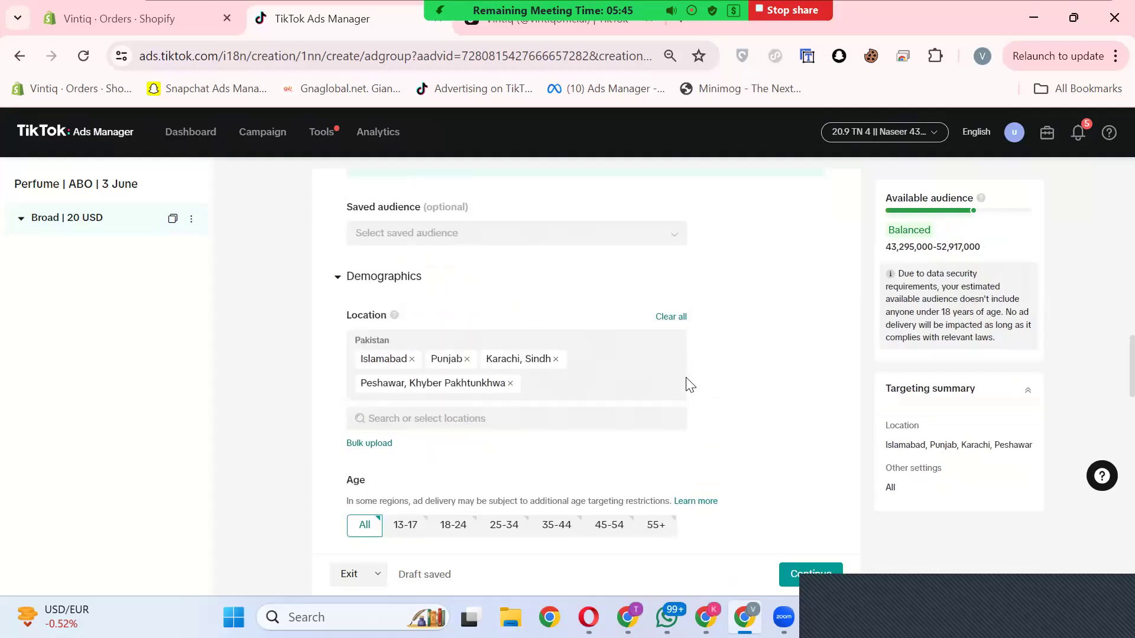
Step: Limit the targeted ages to 18-24, 25-34, 35-44 and 45-54
scroll(689, 383, down, 3)
click(450, 358)
click(514, 331)
click(574, 331)
click(605, 334)
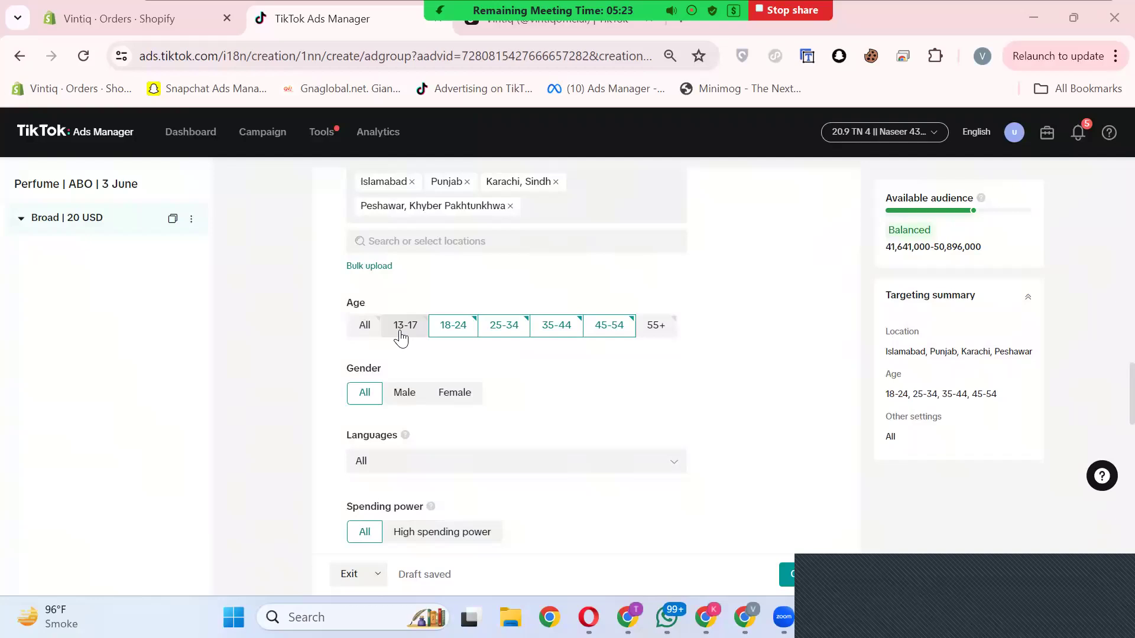
Step: Examine the gender, language, spending power, audience, interest and device targeting options without changing them
scroll(390, 322, down, 2)
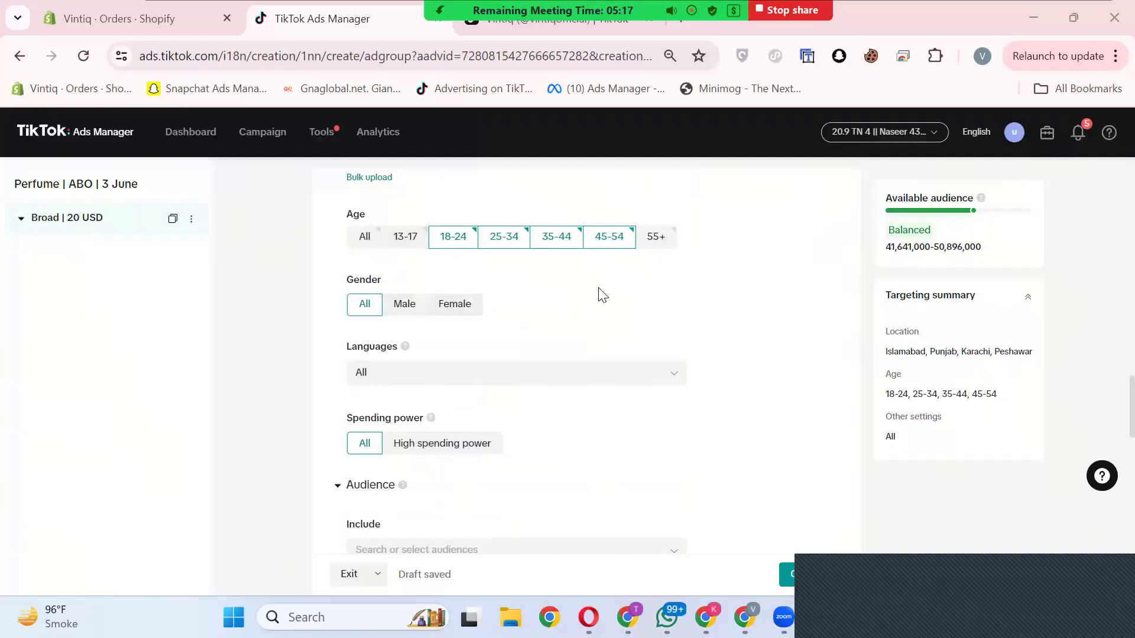
scroll(555, 324, down, 4)
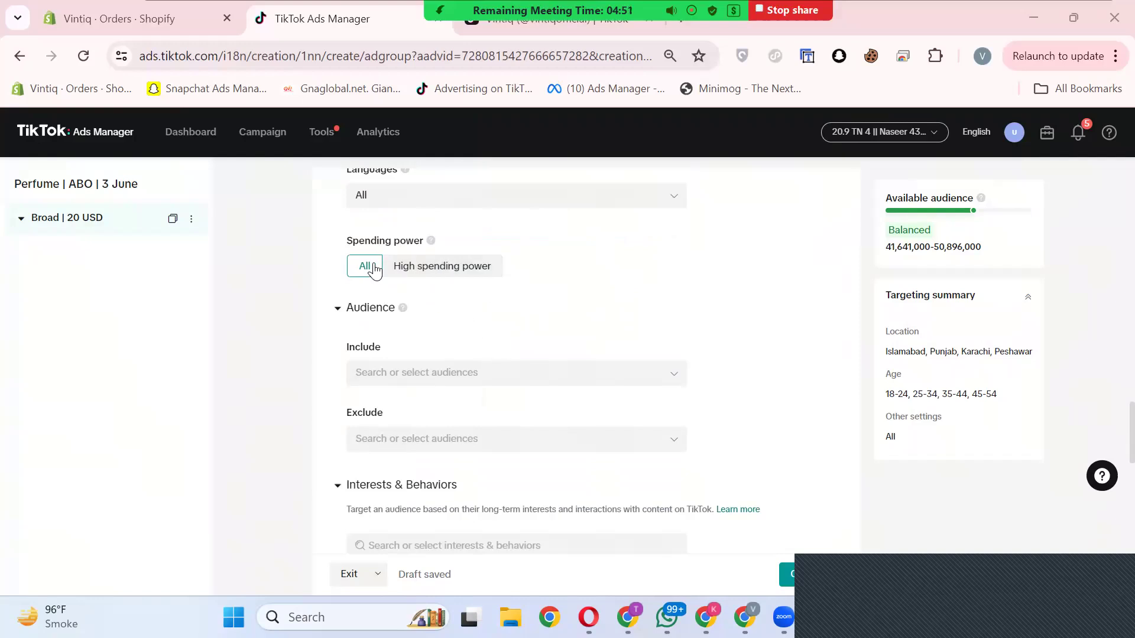
scroll(520, 296, down, 1)
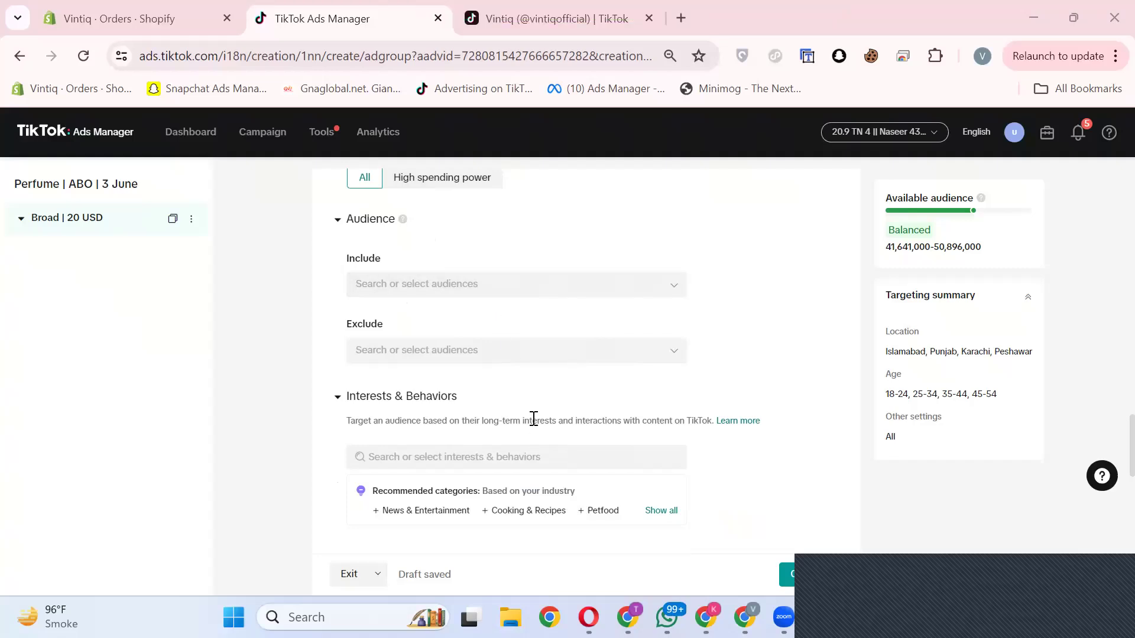
scroll(534, 418, down, 1)
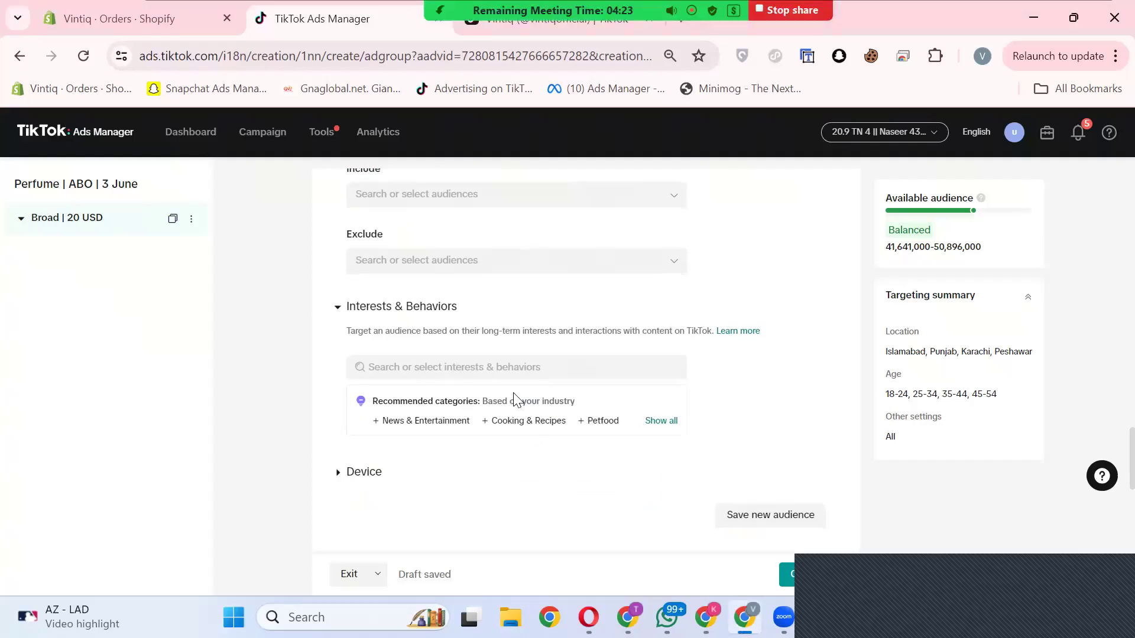
scroll(514, 400, down, 3)
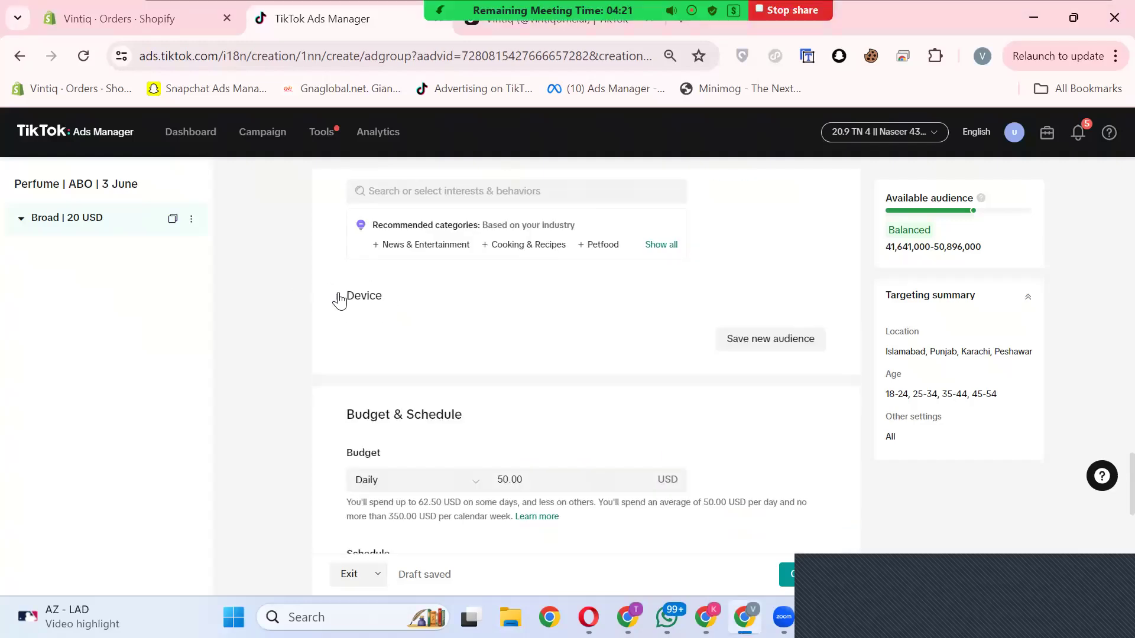
click(339, 301)
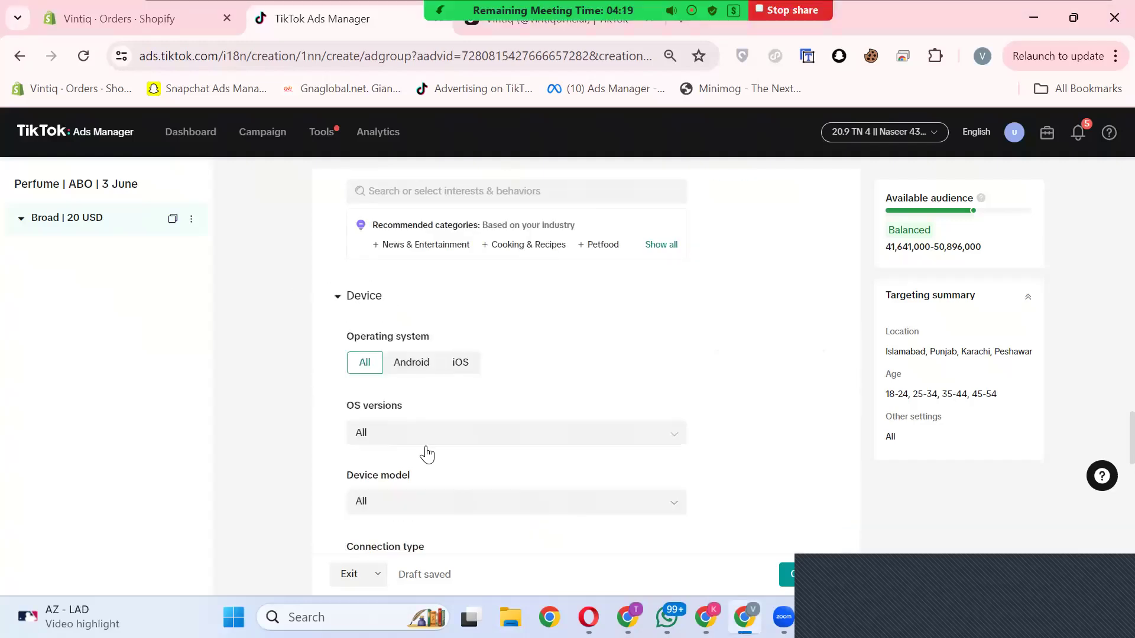
click(339, 302)
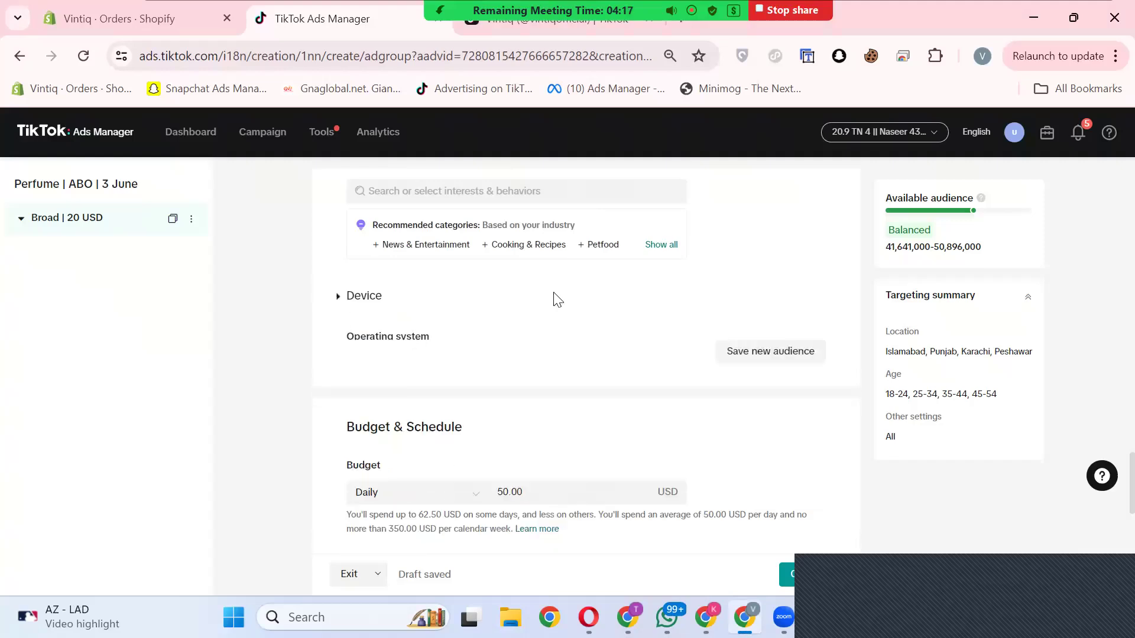
Step: Try to set the ad group's daily budget to 19.99 USD
scroll(555, 300, down, 3)
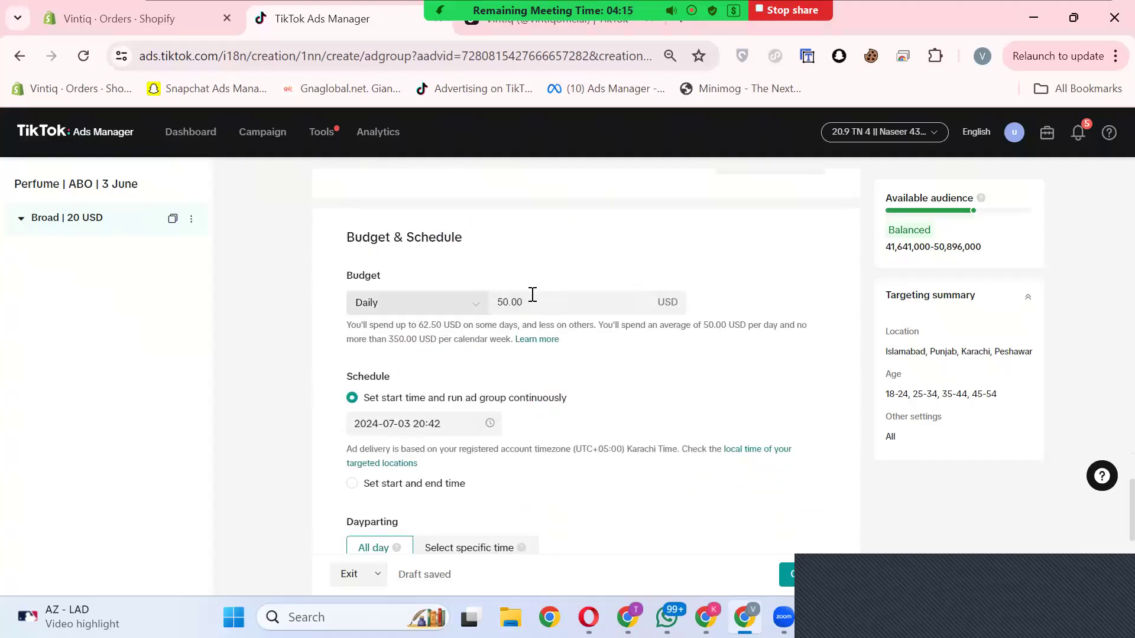
click(532, 304)
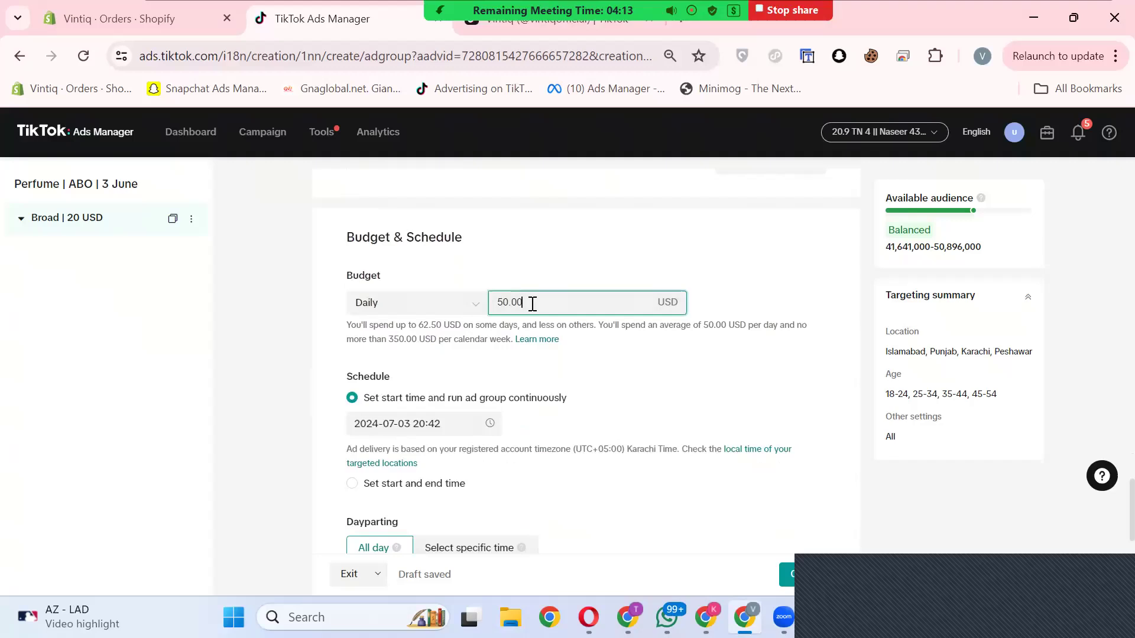
key(BackSpace)
key(BackSpace)
key(BackSpace)
key(BackSpace)
key(BackSpace)
text(19.99)
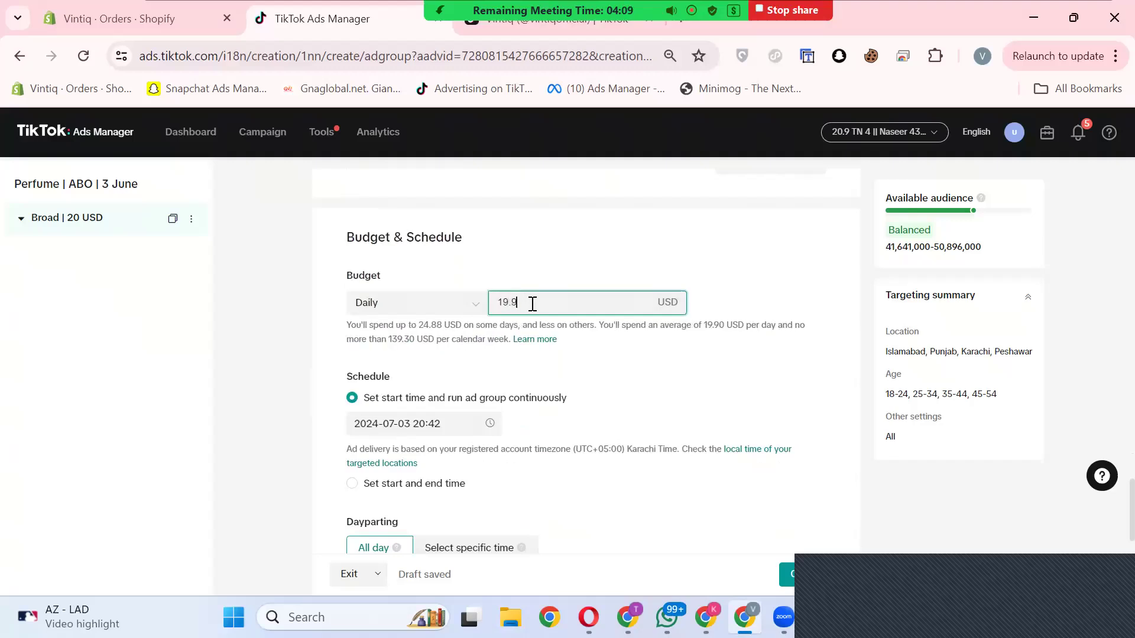
click(783, 227)
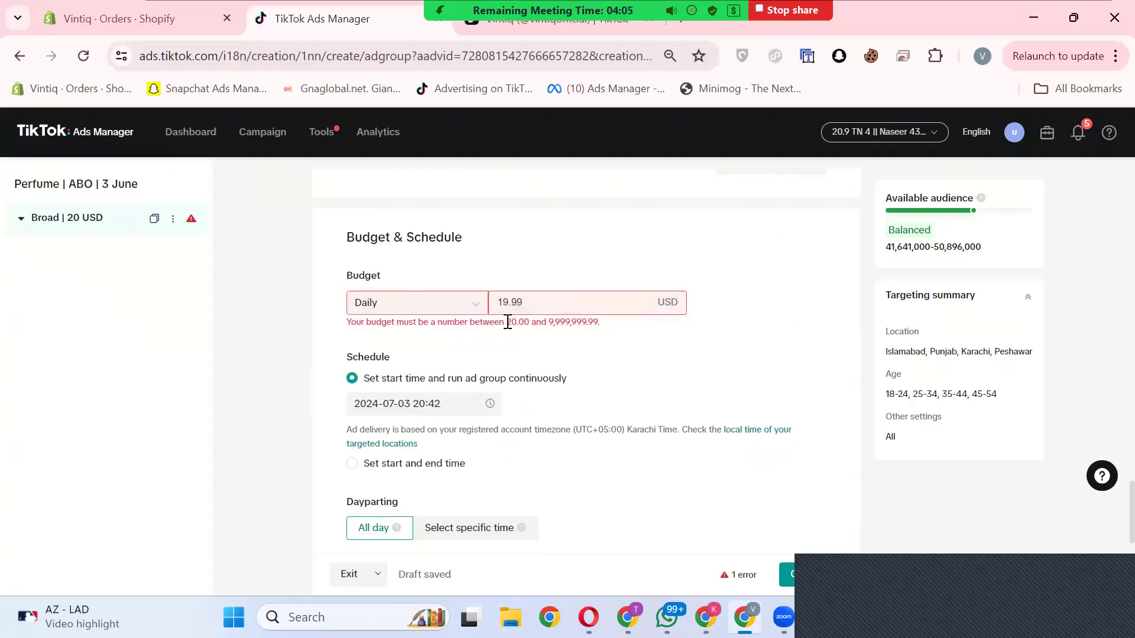
Step: Set the ad group's daily budget to 20 USD
double_click(528, 321)
click(527, 302)
double_click(528, 302)
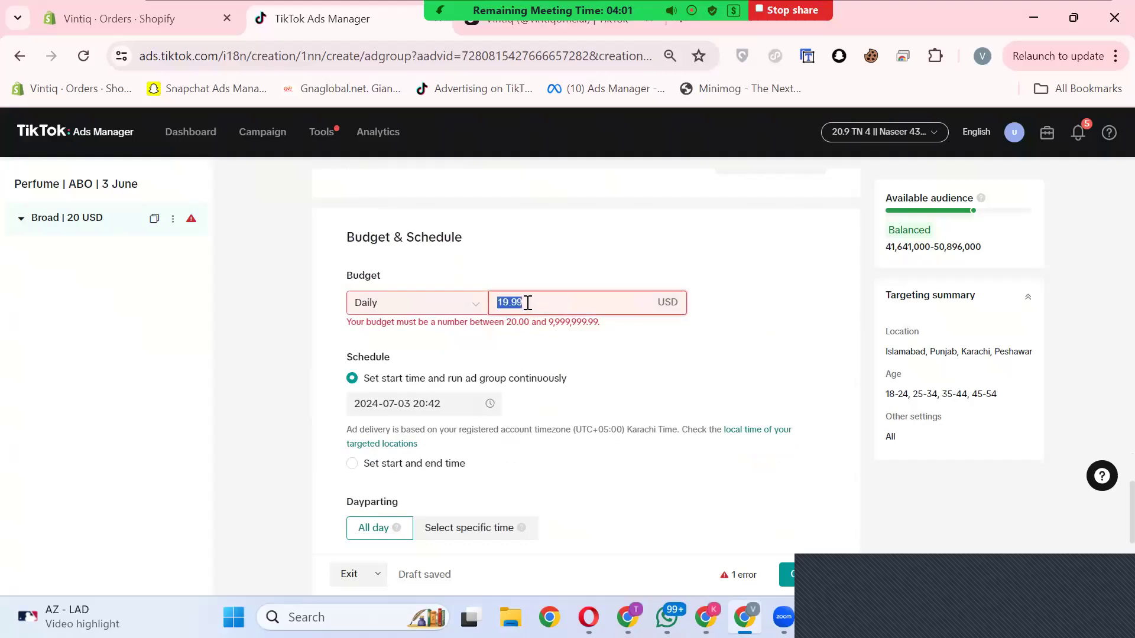
text(20)
click(540, 286)
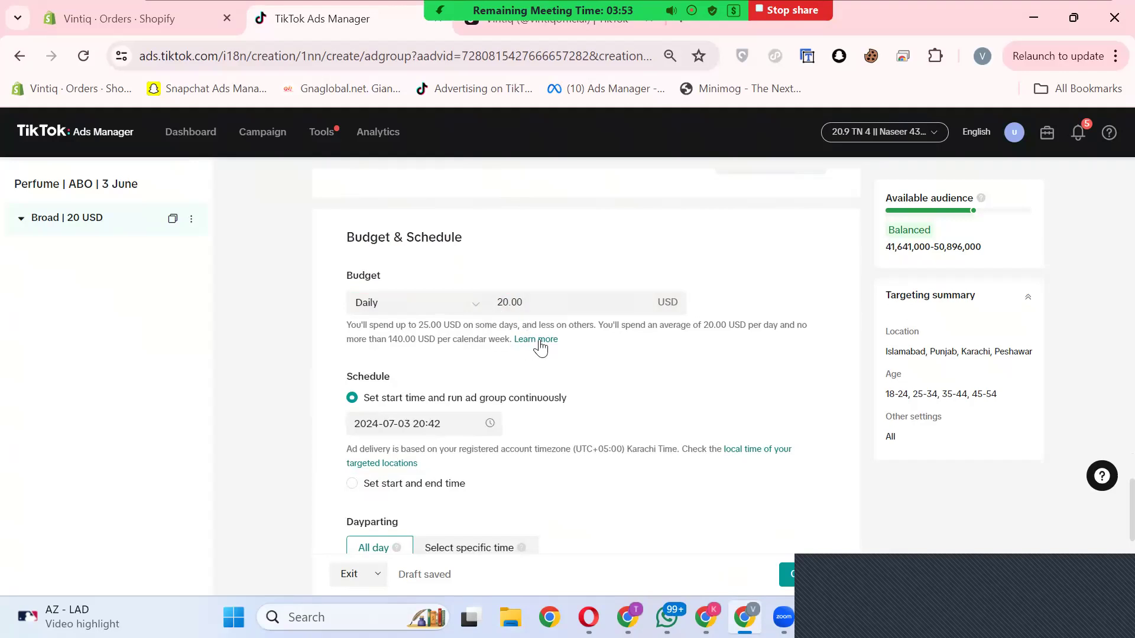
Step: Try restricting the ad group's dayparting to Monday from 12:00 to 24:00, and restore all-day delivery
scroll(600, 329, down, 3)
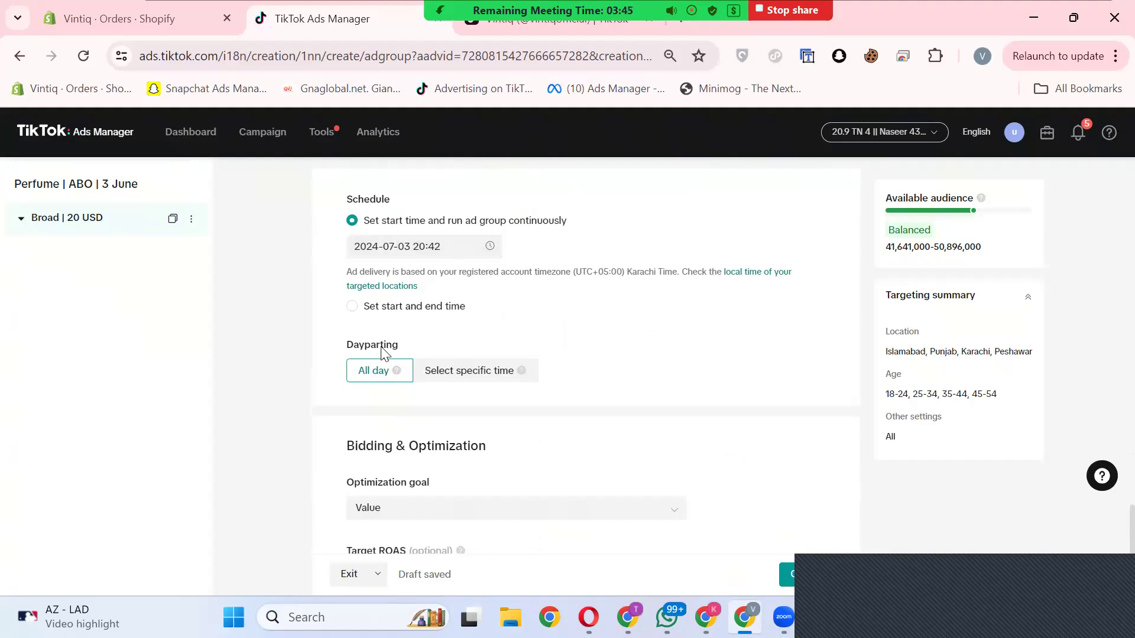
scroll(383, 347, down, 1)
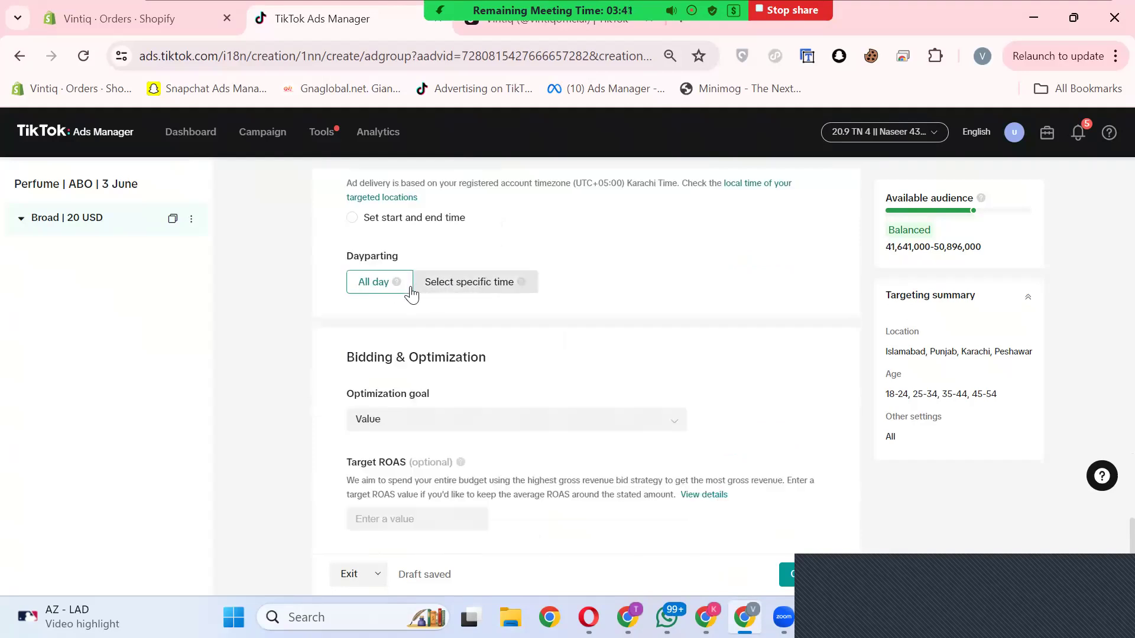
click(486, 286)
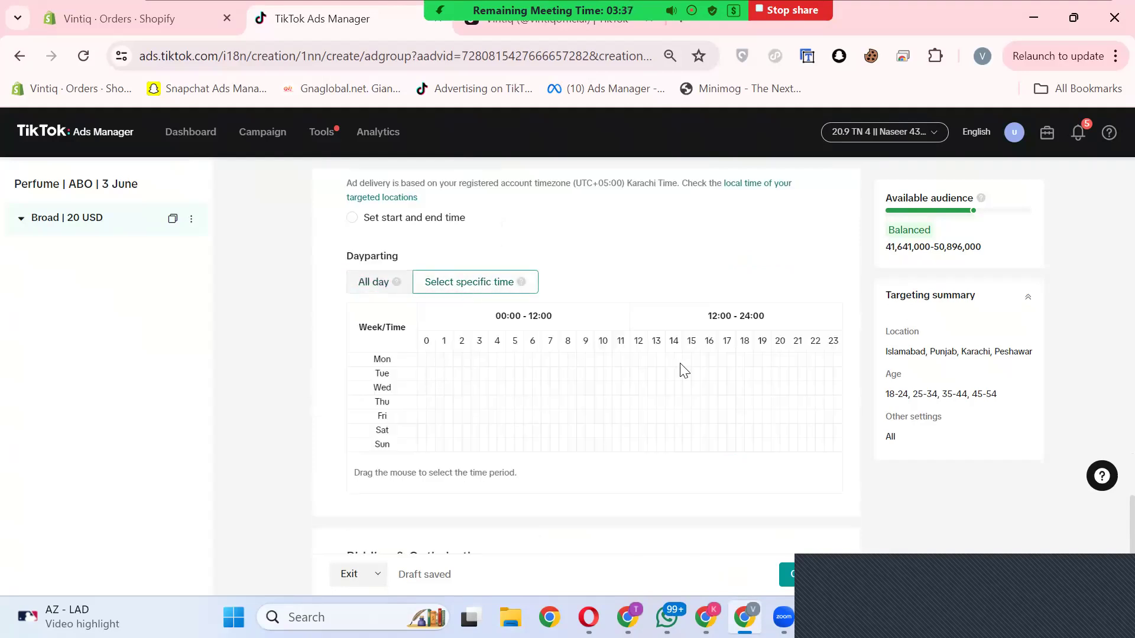
click(635, 362)
drag(644, 361, 839, 362)
click(365, 287)
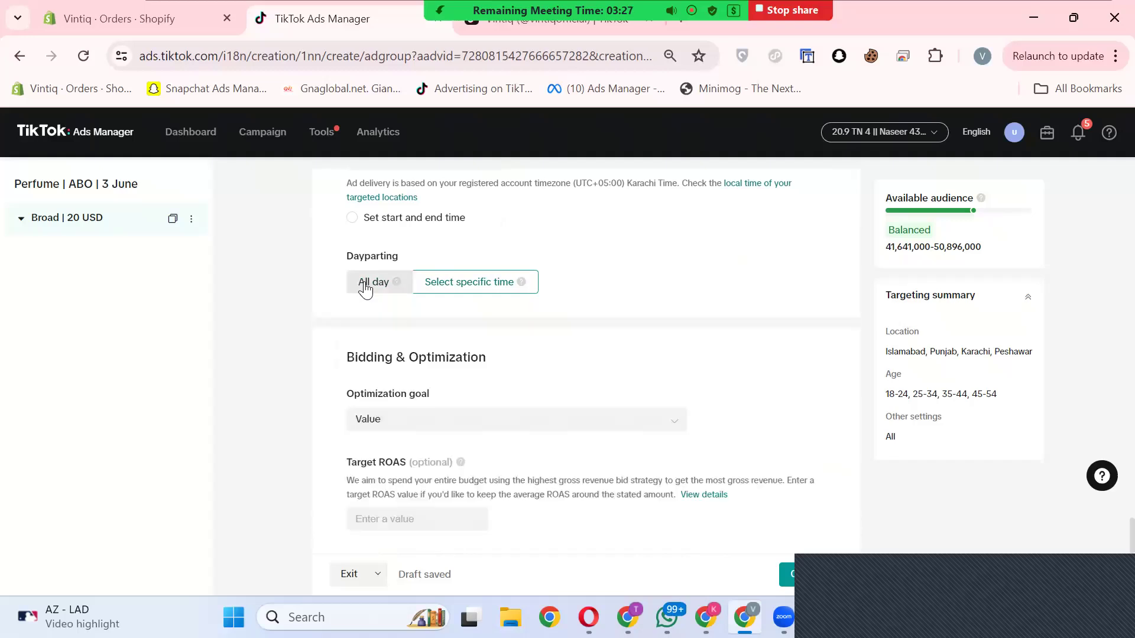
Step: Set the ad group's optimization goal to Conversion
scroll(413, 319, down, 2)
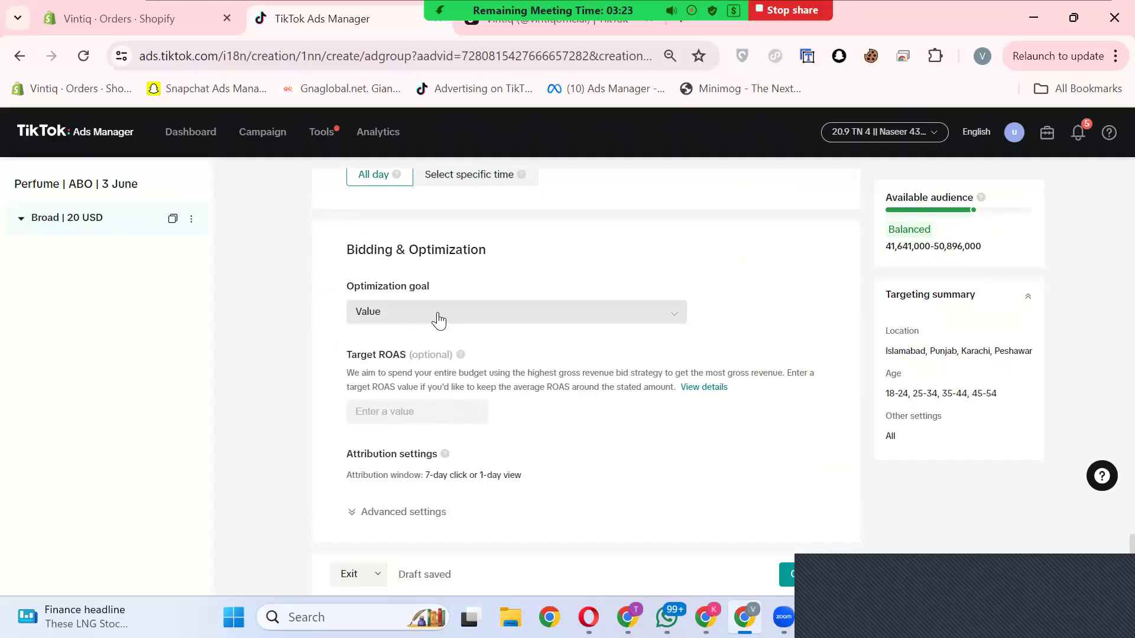
click(398, 316)
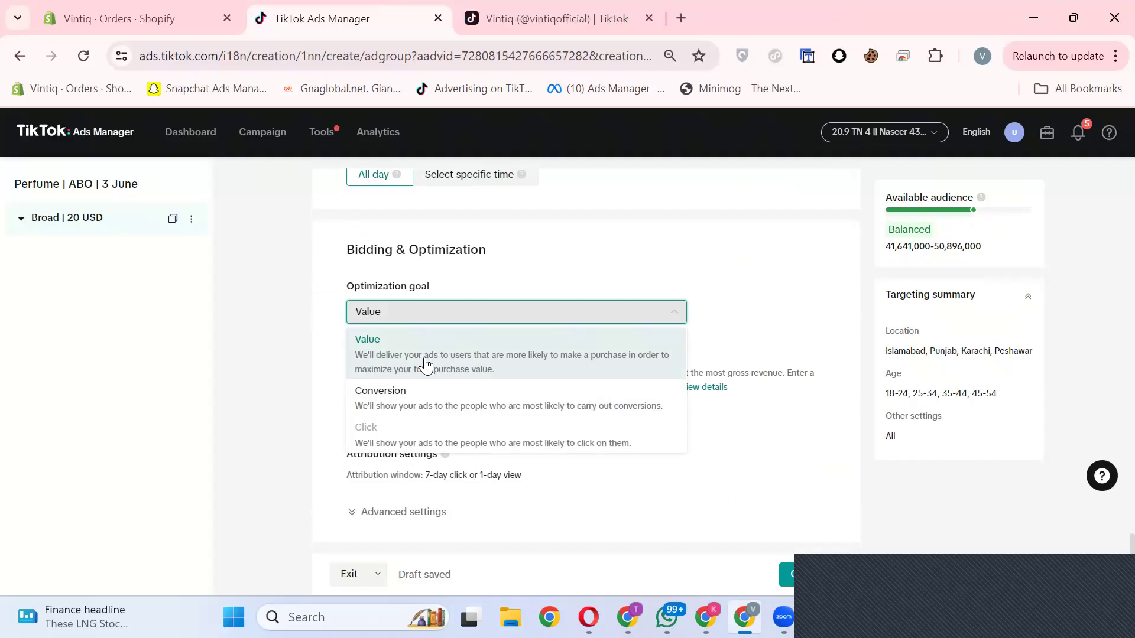
click(401, 407)
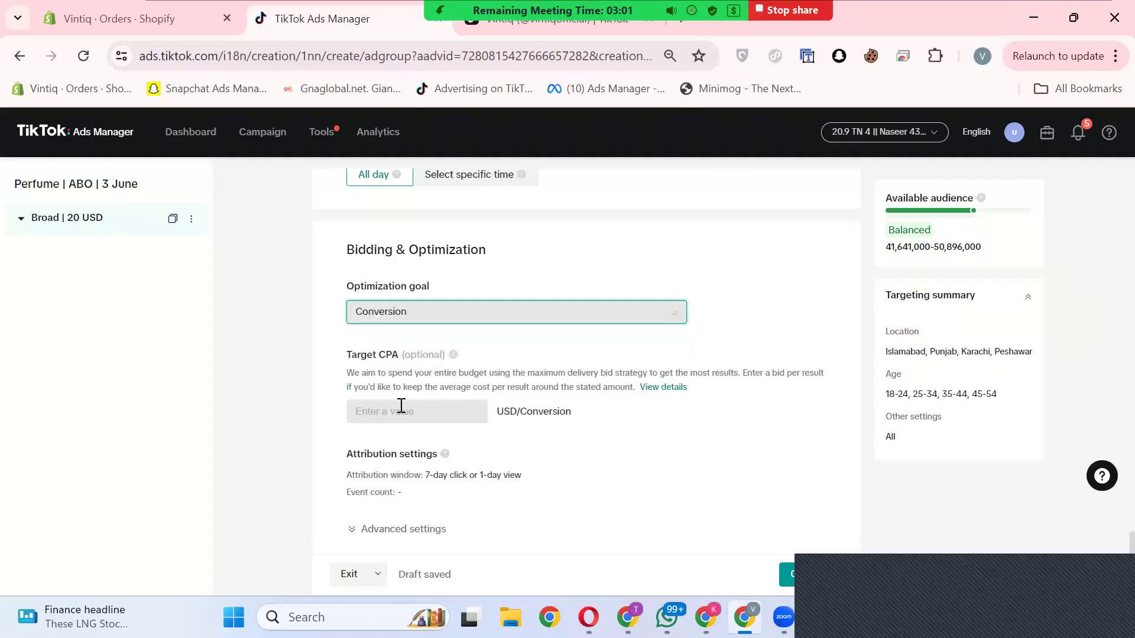
Step: Review the optional Target CPA setting and continue to the ad creation page
scroll(625, 336, down, 1)
drag(345, 340, 398, 340)
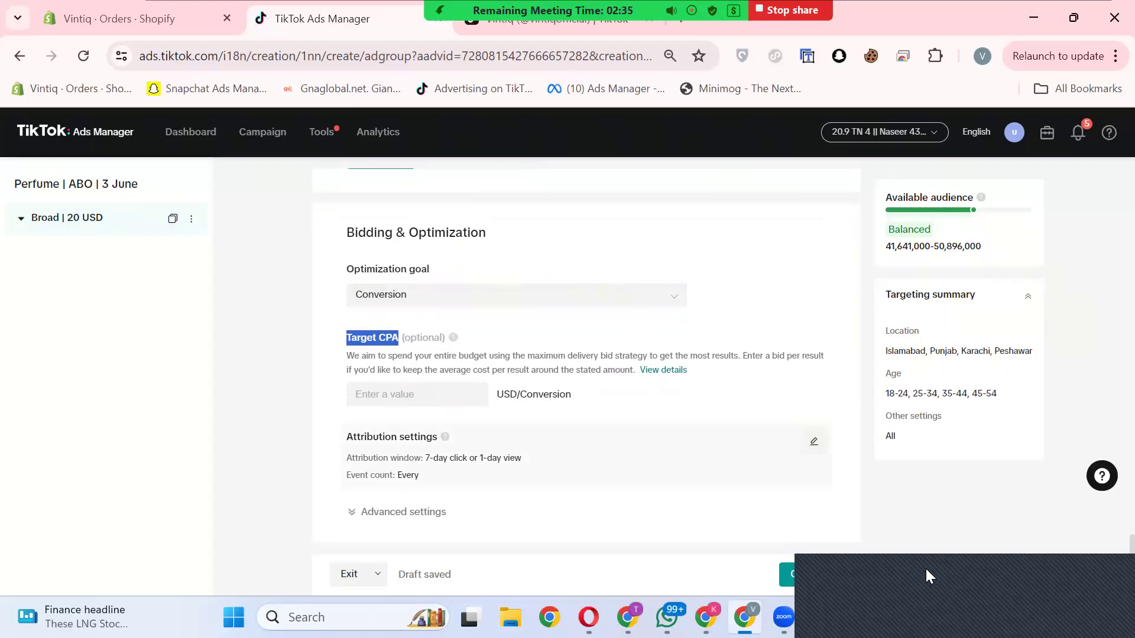
drag(927, 569, 382, 573)
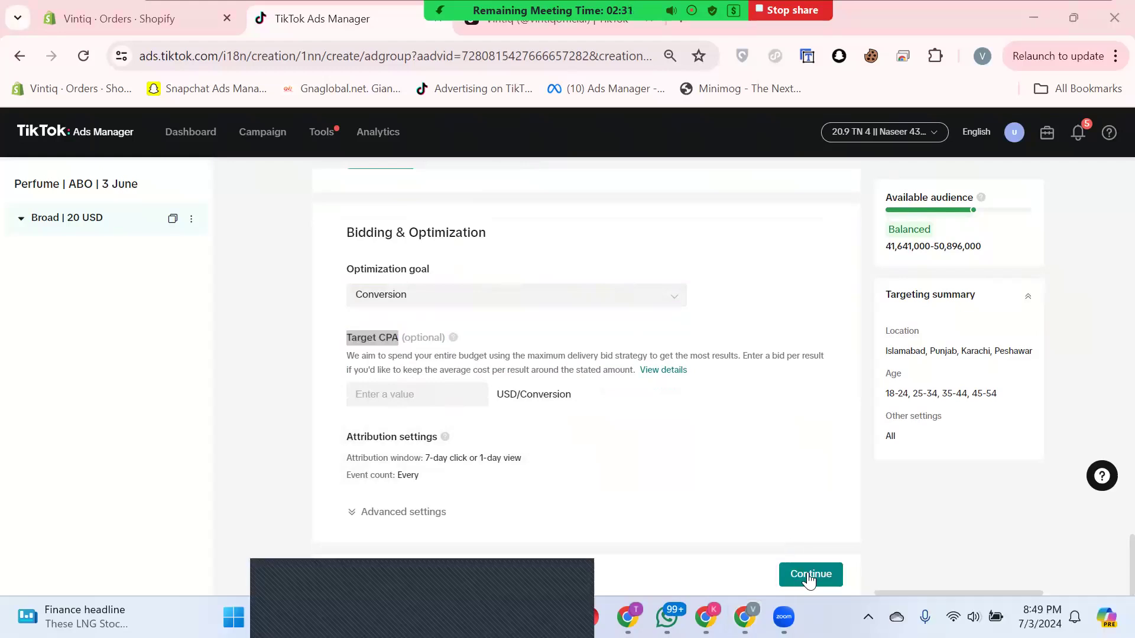
click(810, 579)
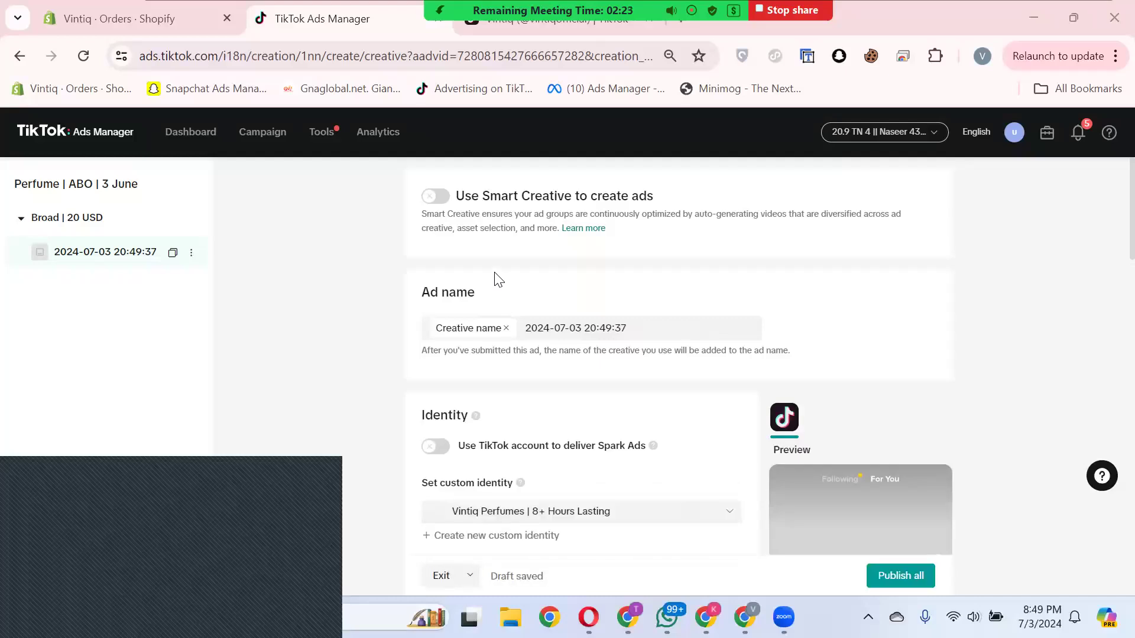
Step: Examine the new ad's name, identity, ad format and video source settings
scroll(502, 246, down, 1)
click(643, 243)
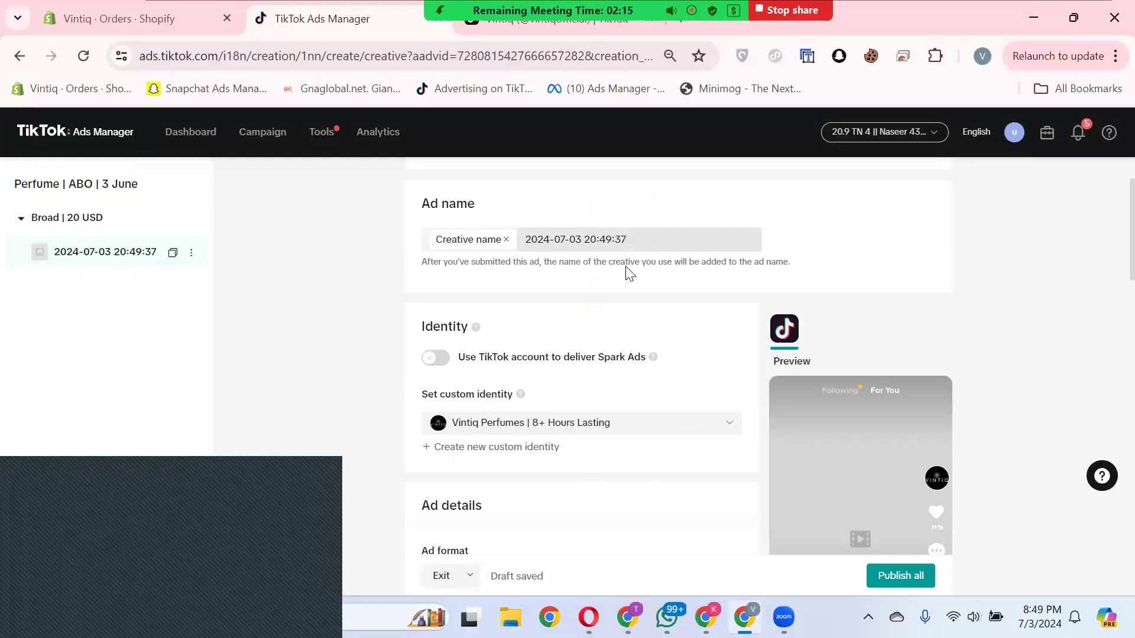
scroll(626, 271, down, 2)
scroll(625, 358, up, 1)
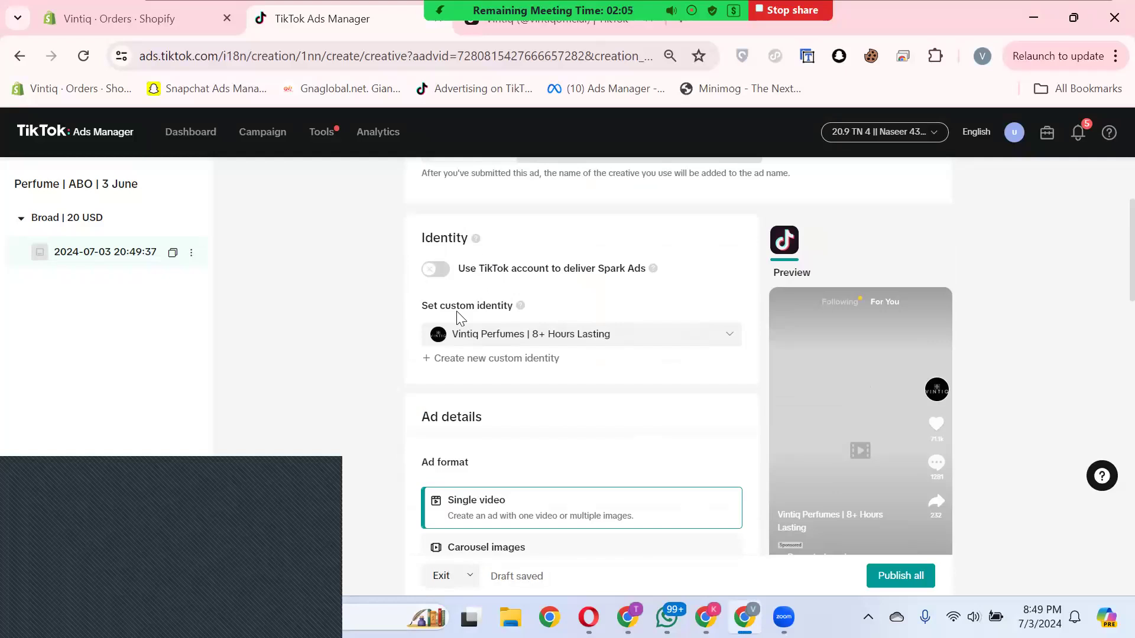
scroll(590, 353, down, 5)
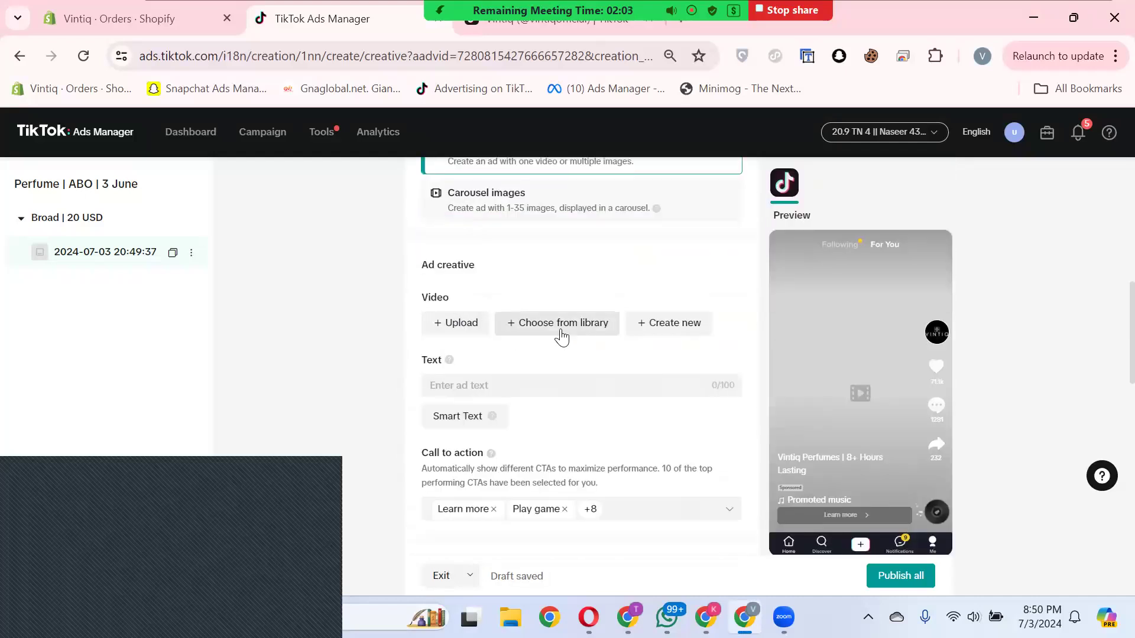
scroll(586, 375, up, 3)
scroll(585, 375, up, 3)
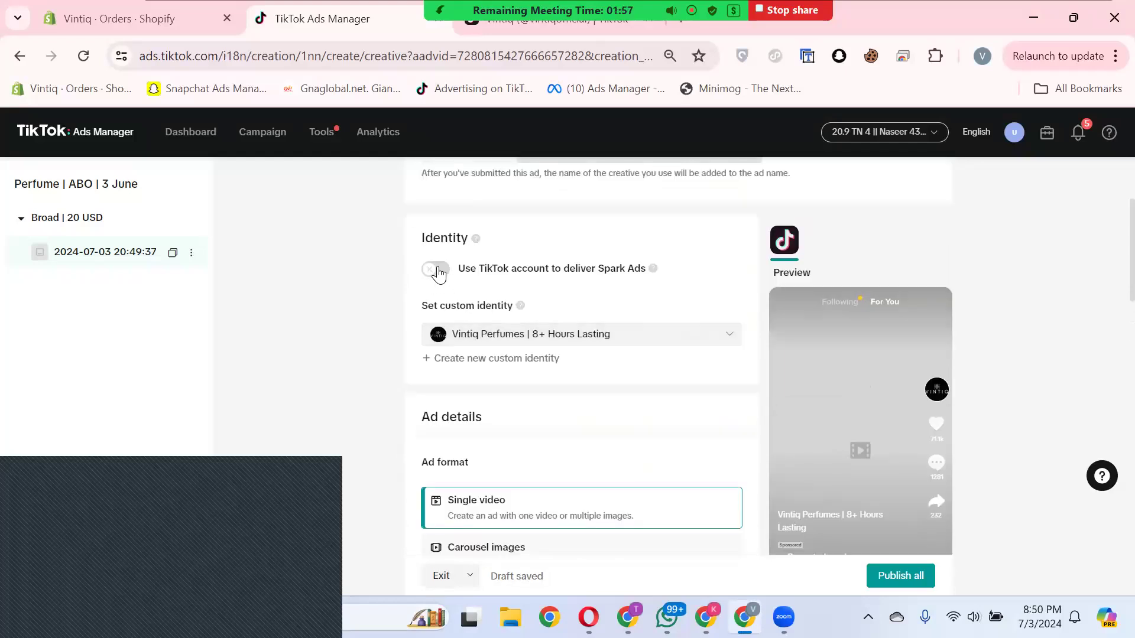
Step: Enable Spark Ads delivery through the TikTok account and view the available video source options
click(438, 270)
scroll(579, 382, down, 3)
scroll(579, 382, down, 3)
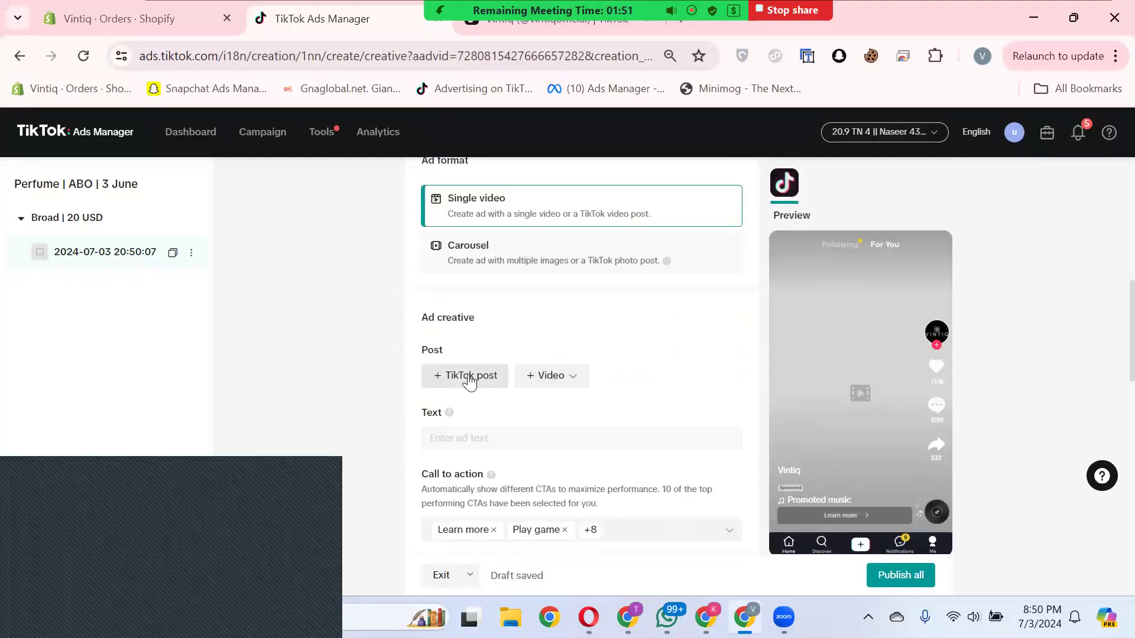
click(554, 385)
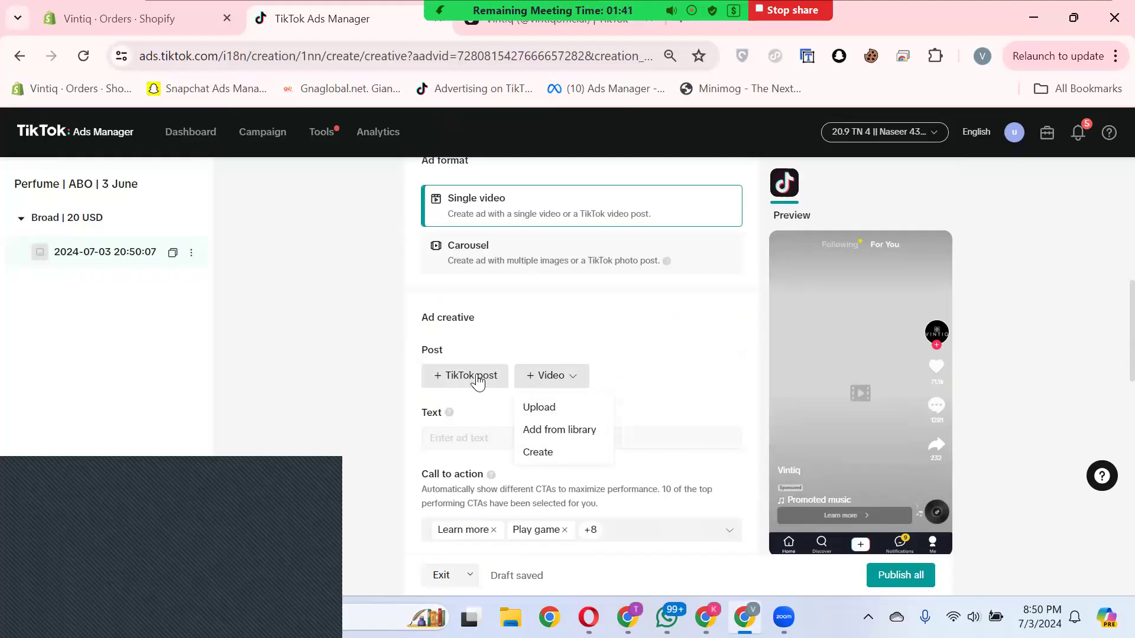
click(604, 357)
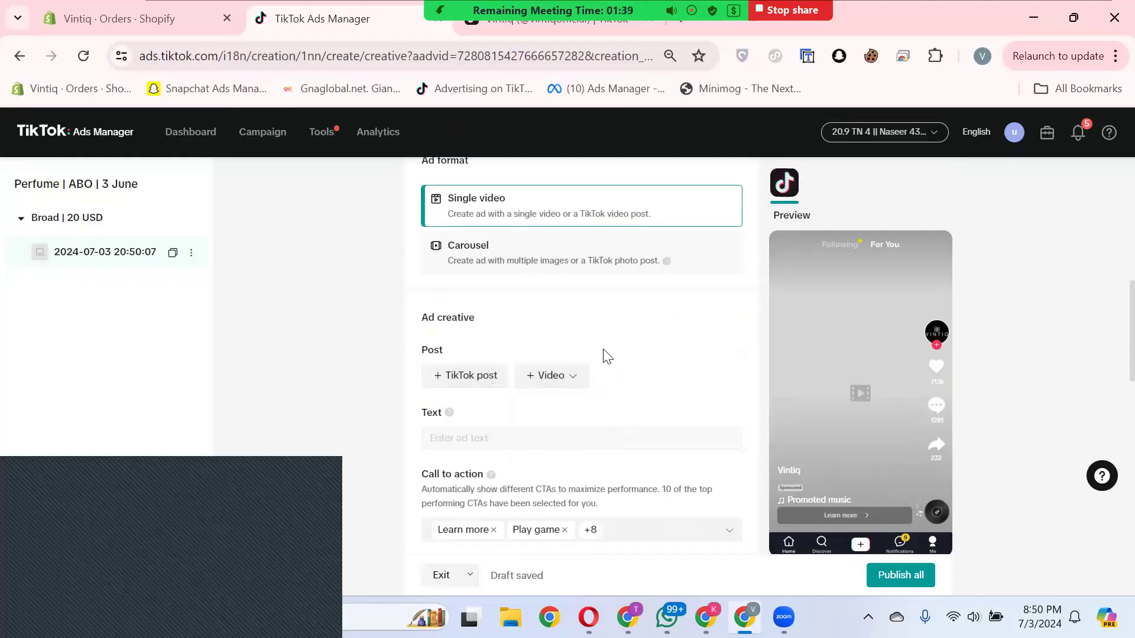
Step: Check the authorized TikTok account list and turn off Spark Ads delivery
scroll(604, 356, up, 6)
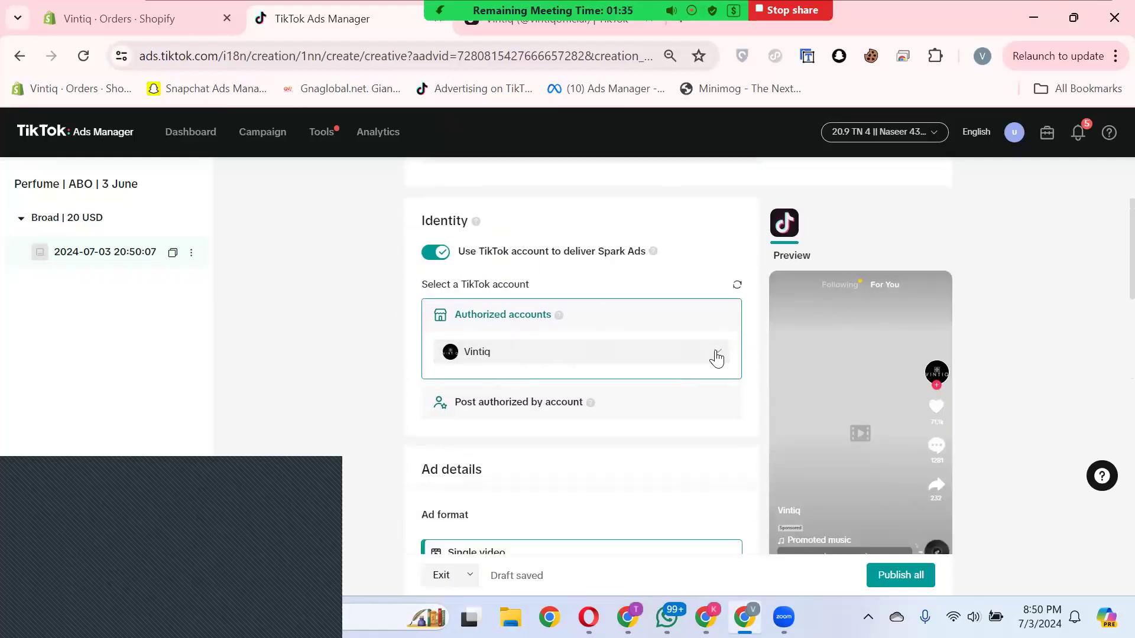
click(699, 356)
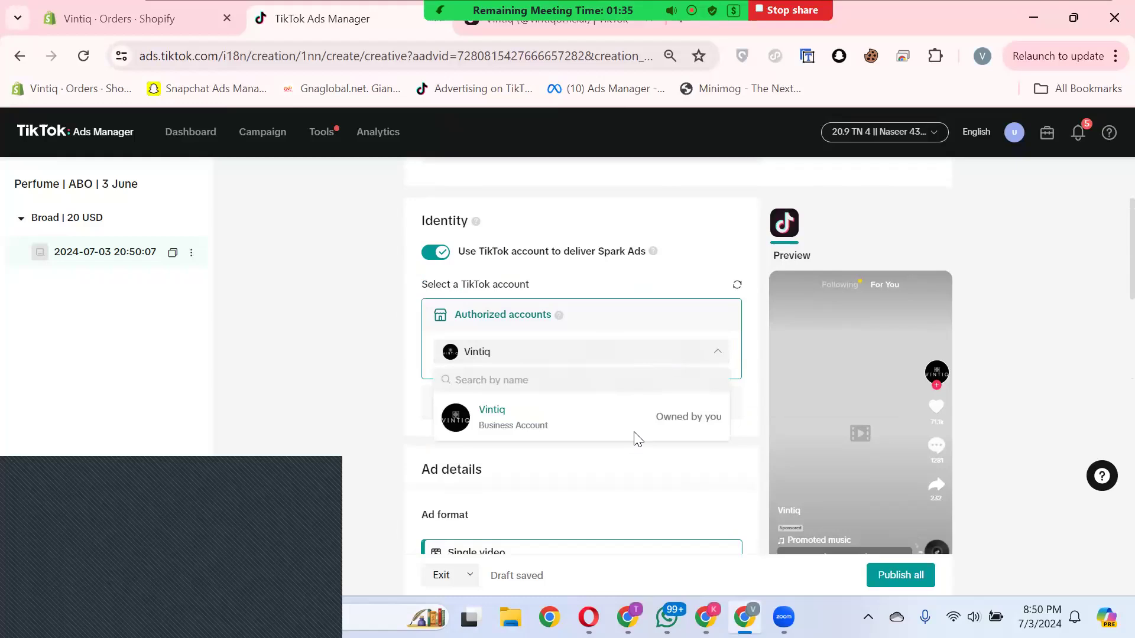
click(612, 465)
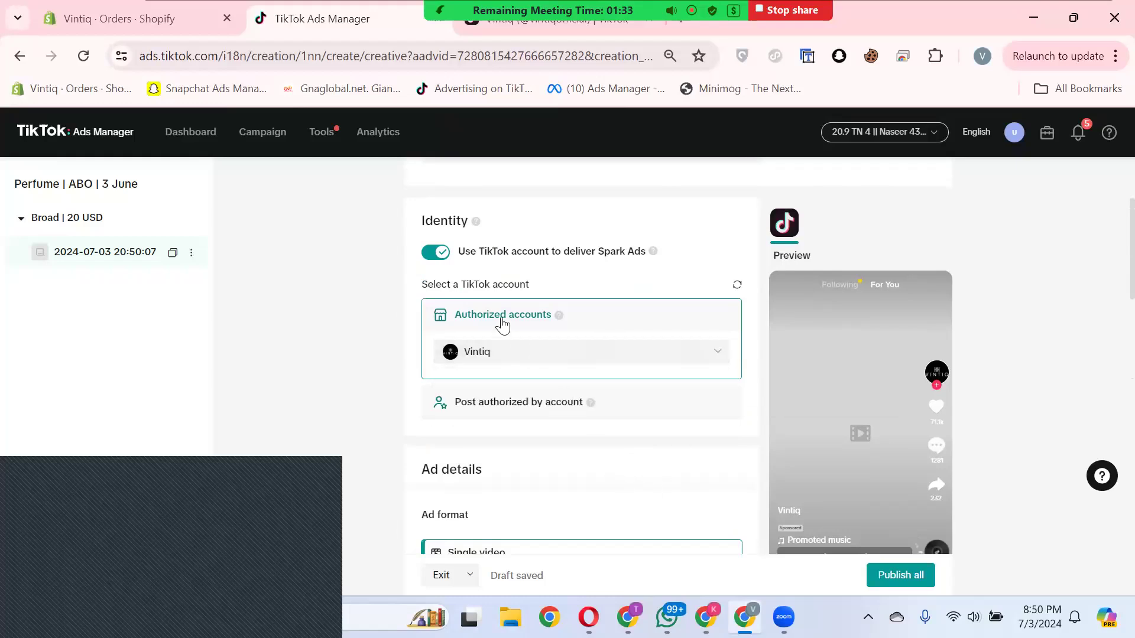
click(439, 256)
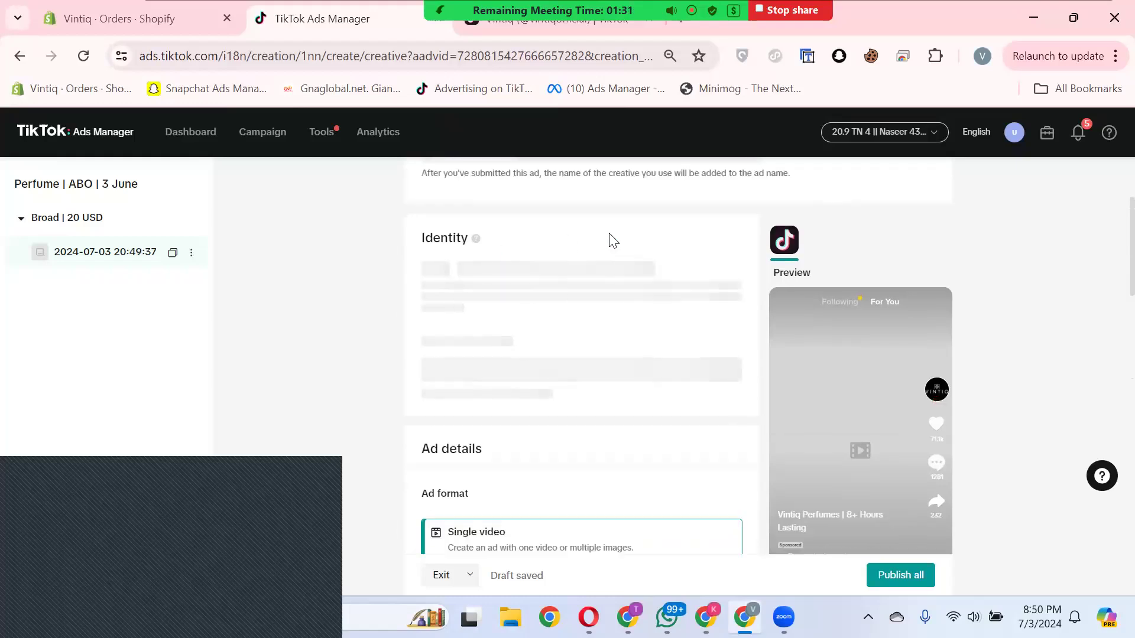
Step: View the list of saved custom identities for the non-Spark ad
scroll(650, 251, down, 1)
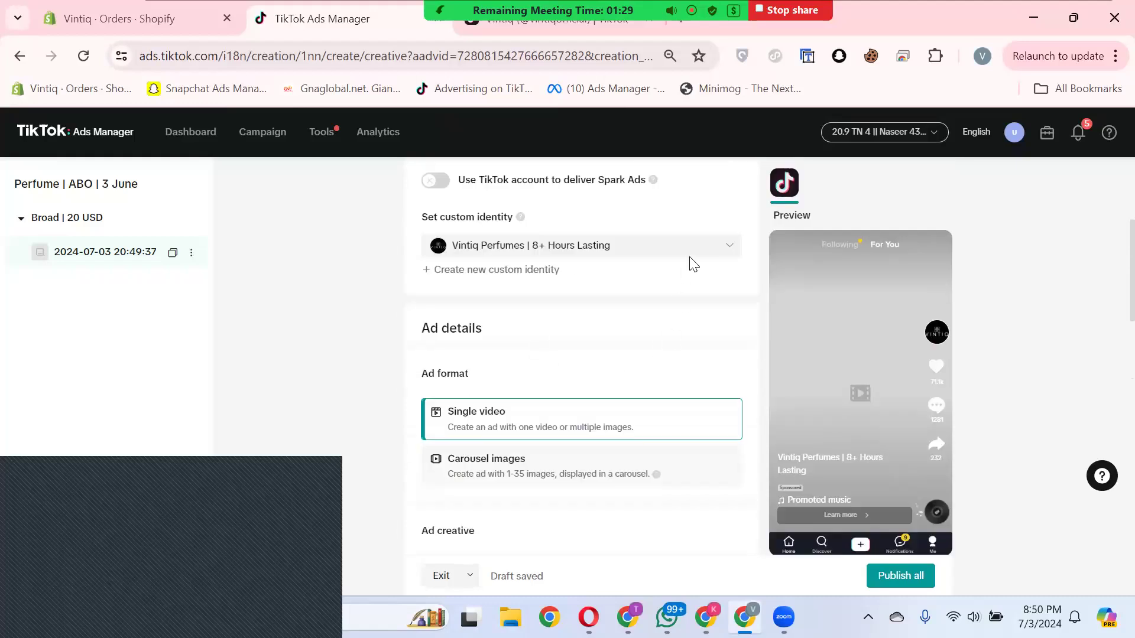
click(731, 250)
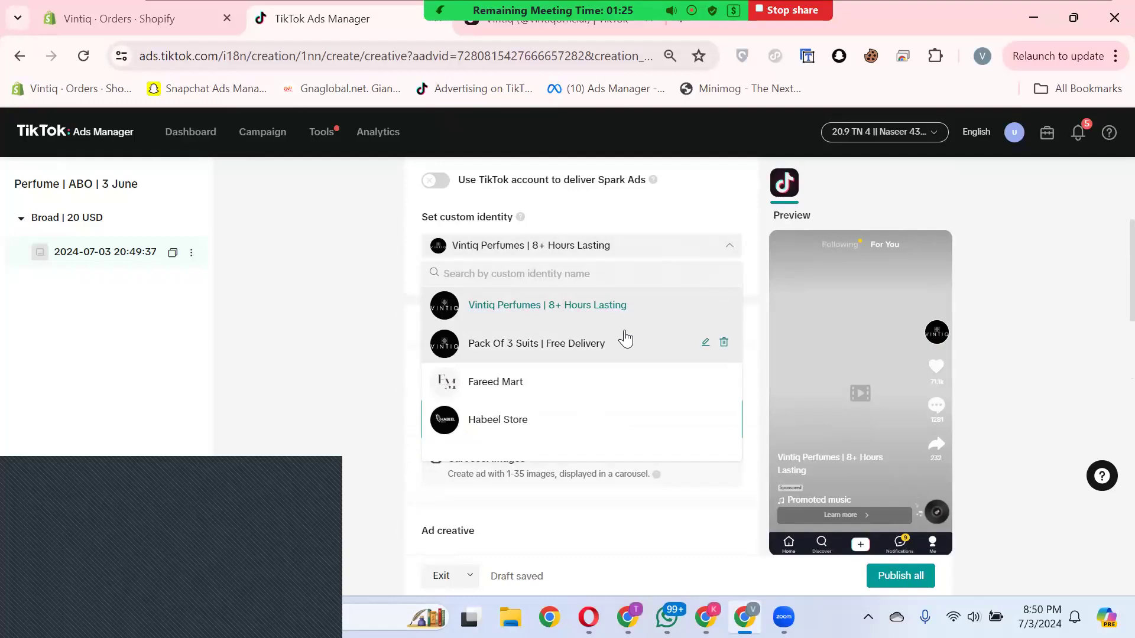
click(622, 210)
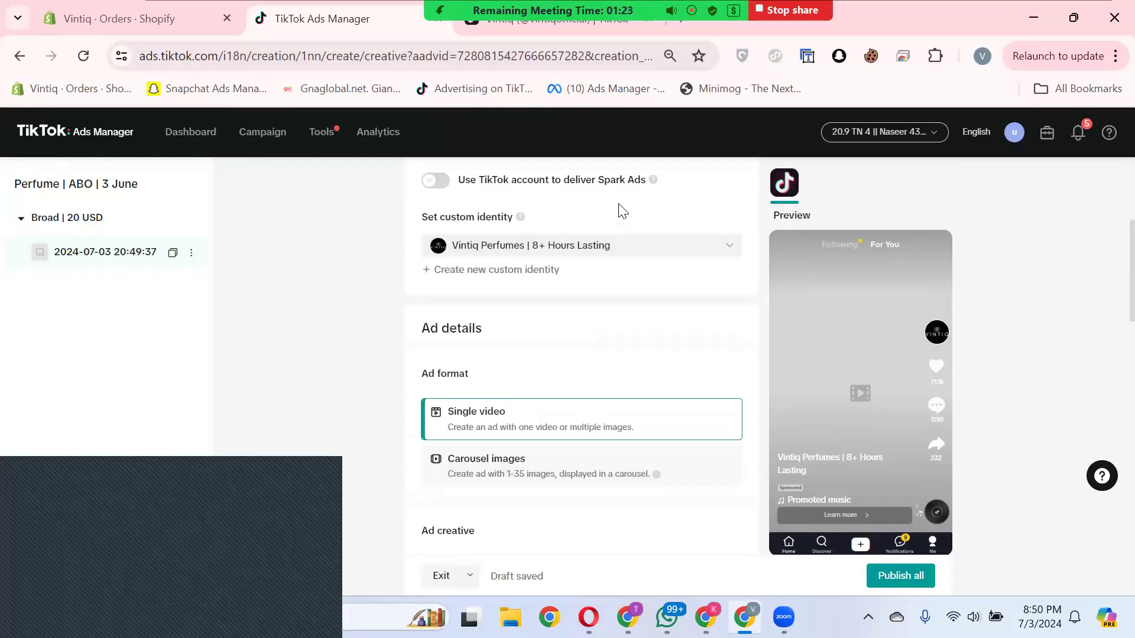
Step: Create a new custom identity with the display name "Dior Perfume" for the ad
click(515, 270)
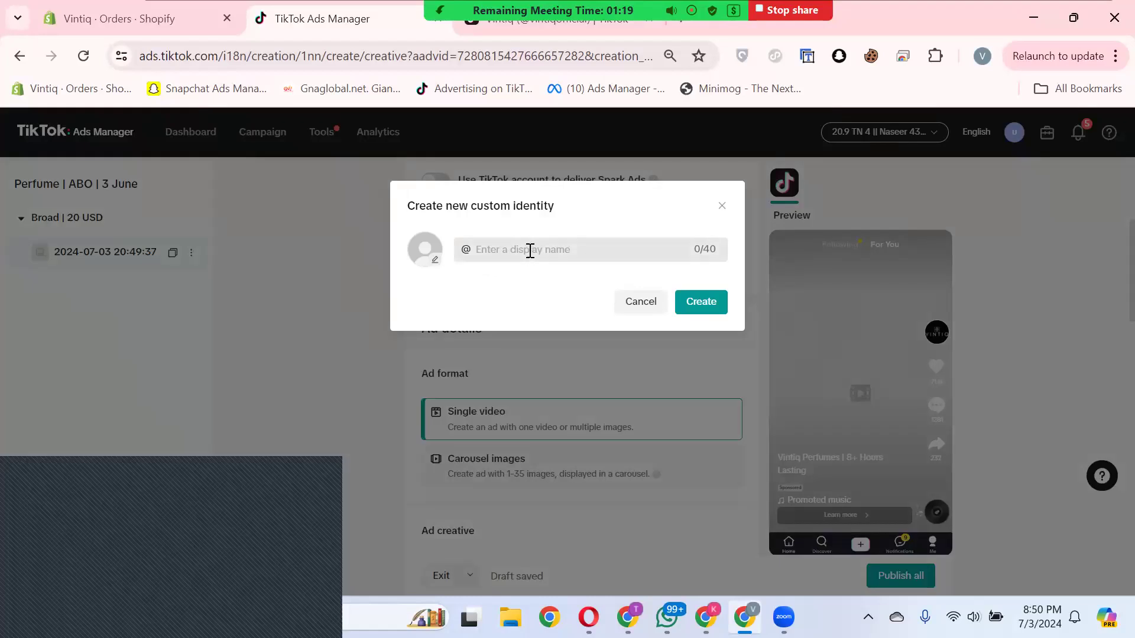
click(540, 258)
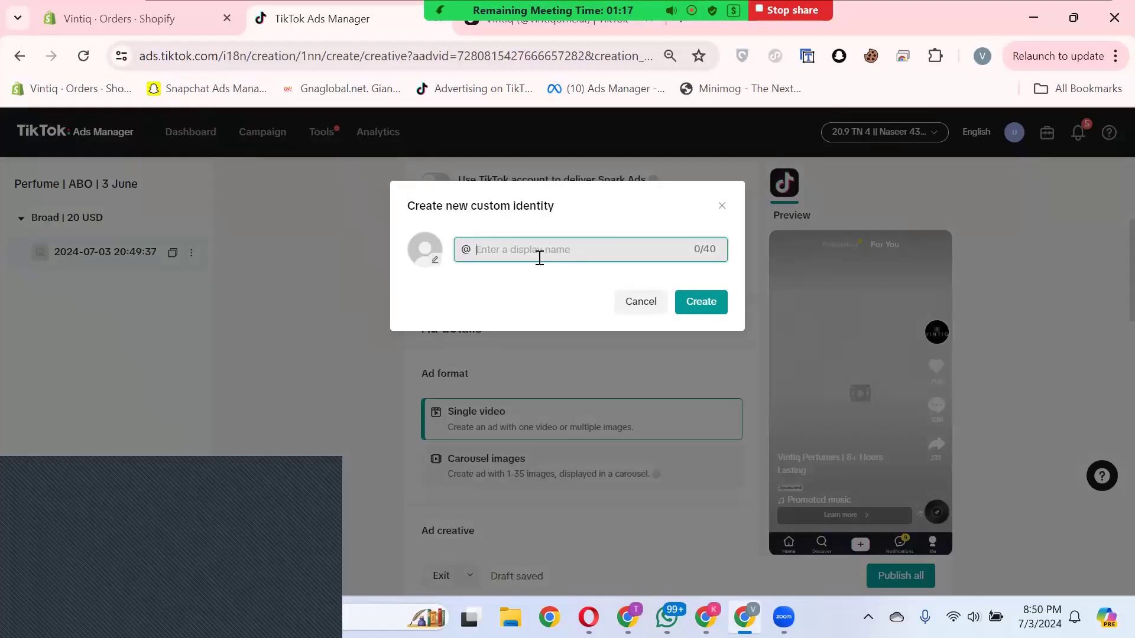
text(Perfune)
key(BackSpace)
key(BackSpace)
key(BackSpace)
key(BackSpace)
text(Dior Perfume)
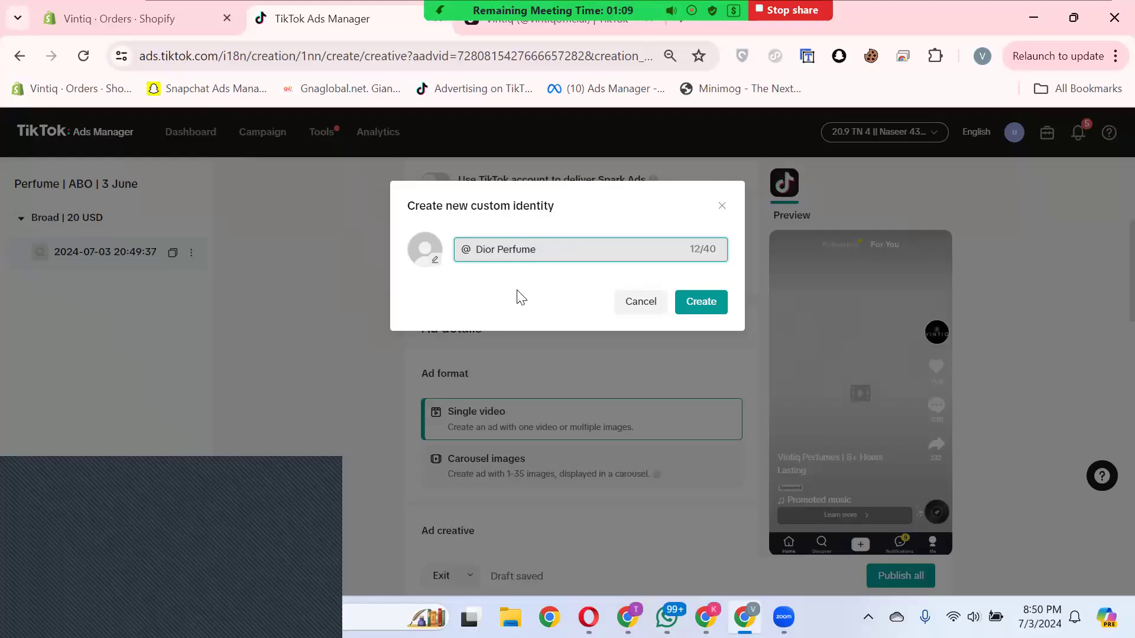
click(695, 303)
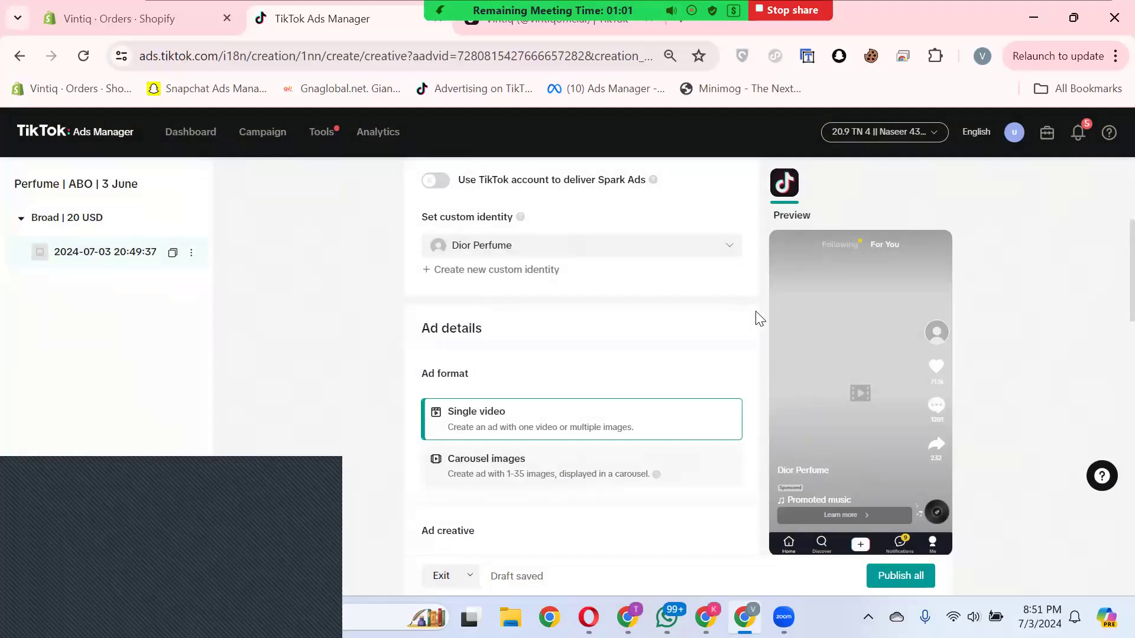
Step: Fill the ad text with the saved suggestion "Flat 30% Off | Free Delivery With Premium Box Packaging & Free Tester Inside!"
scroll(576, 332, down, 3)
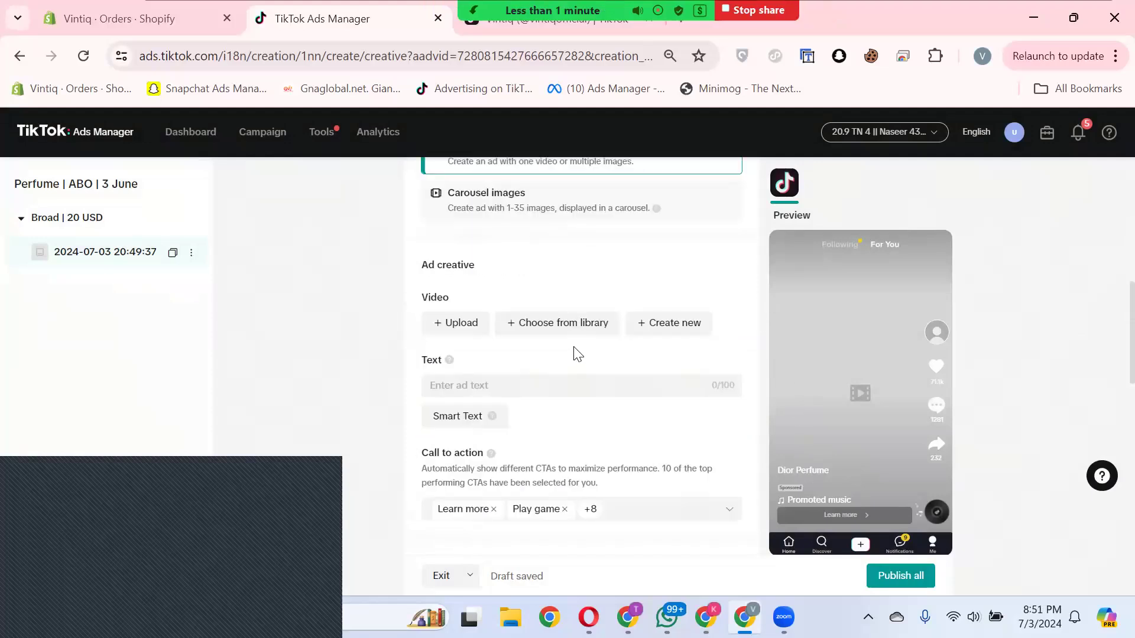
click(485, 392)
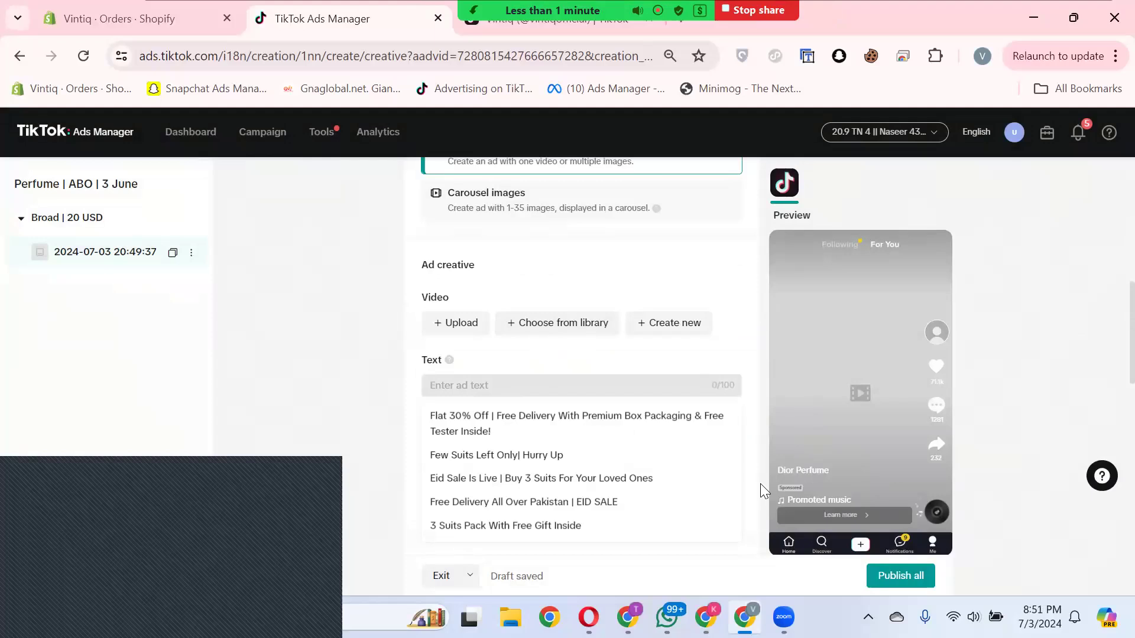
click(476, 431)
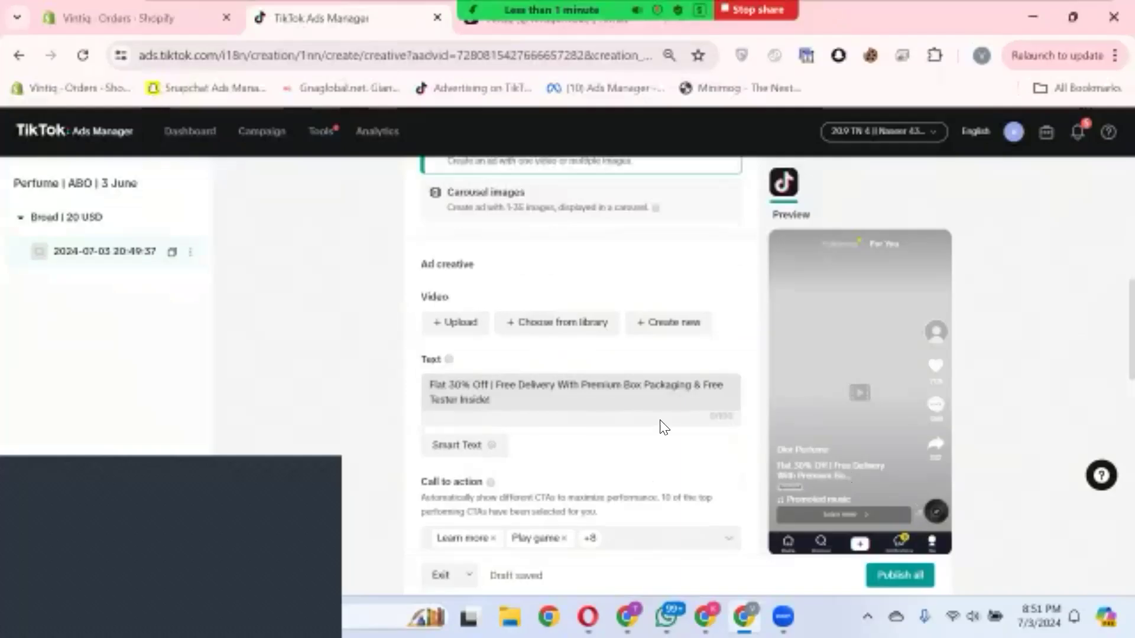
click(606, 439)
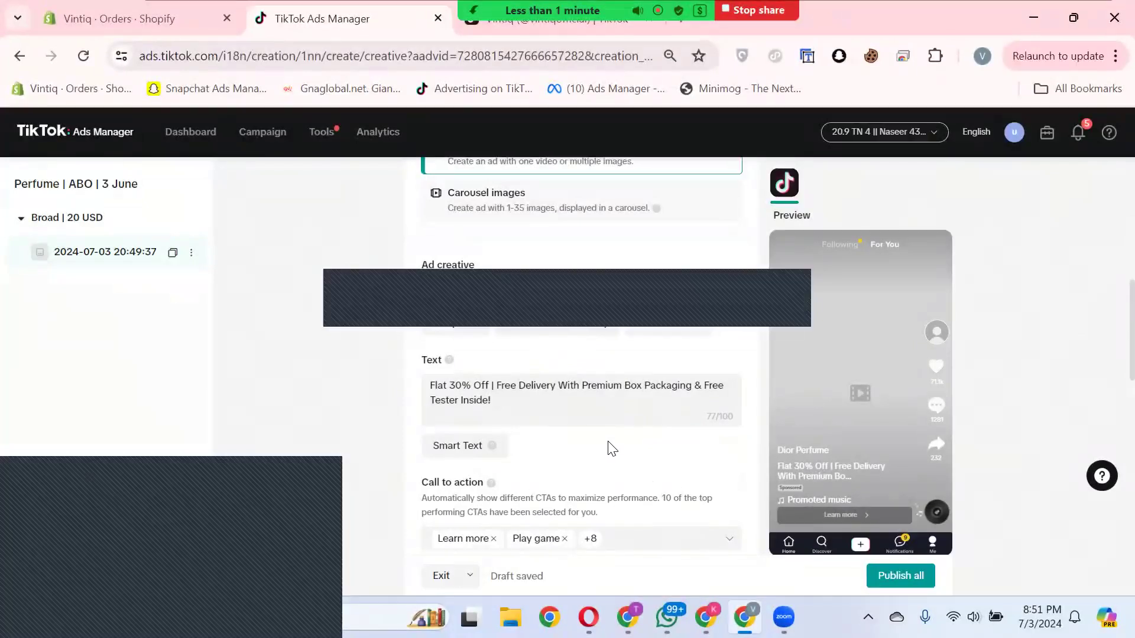
Step: Clear the preselected calls to action and choose only Shop now
scroll(730, 477, down, 2)
click(729, 451)
scroll(658, 452, down, 2)
click(467, 362)
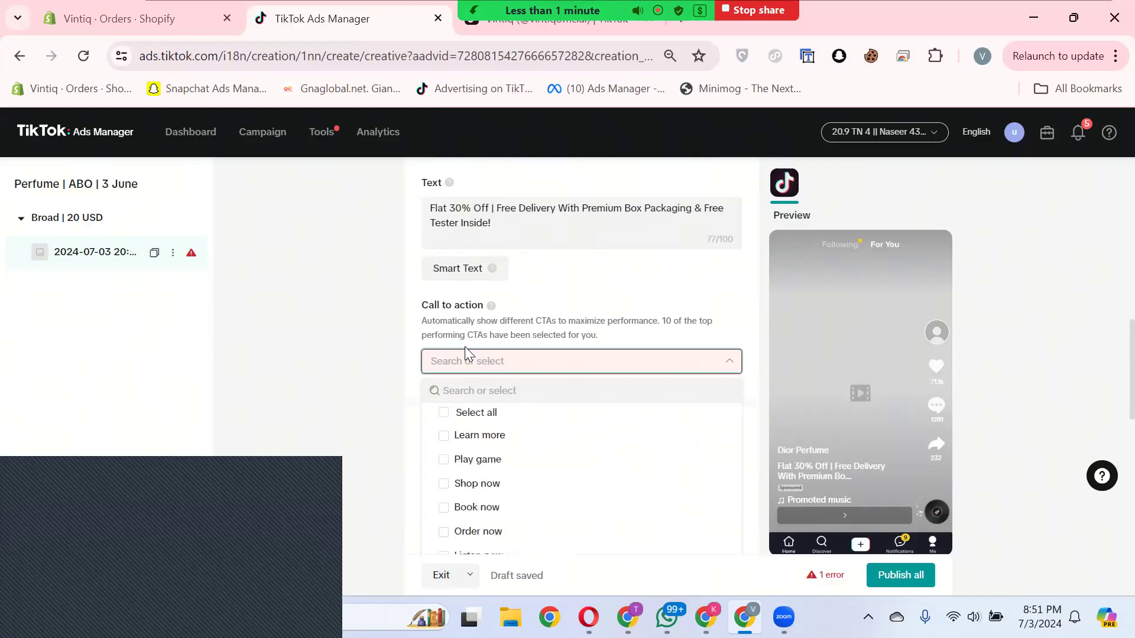
scroll(473, 467, down, 3)
scroll(462, 482, up, 3)
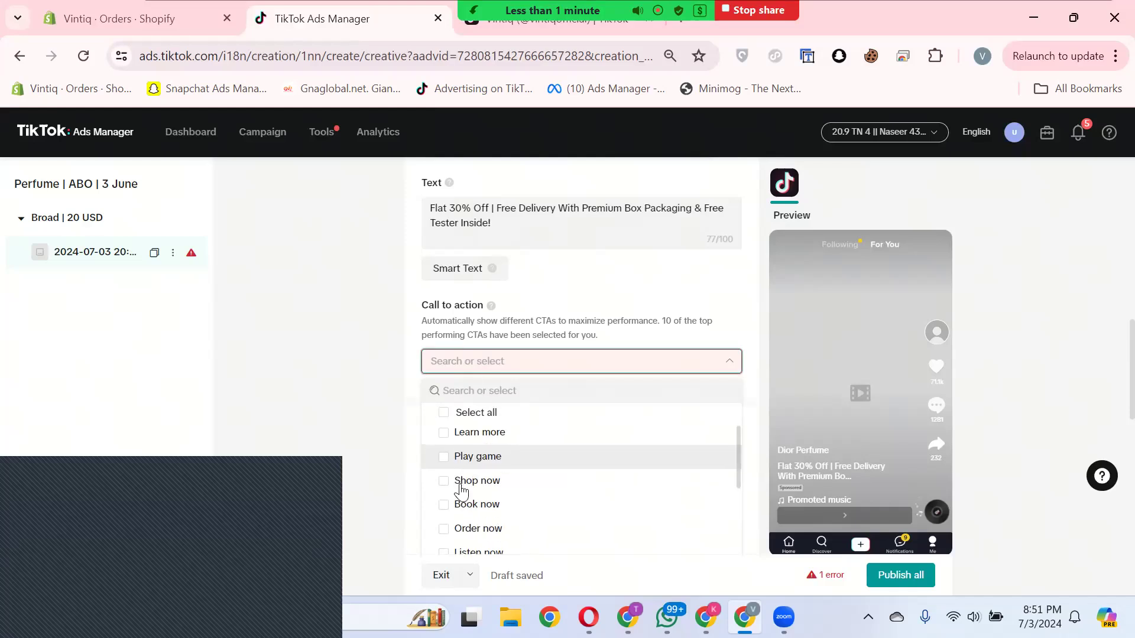
click(444, 483)
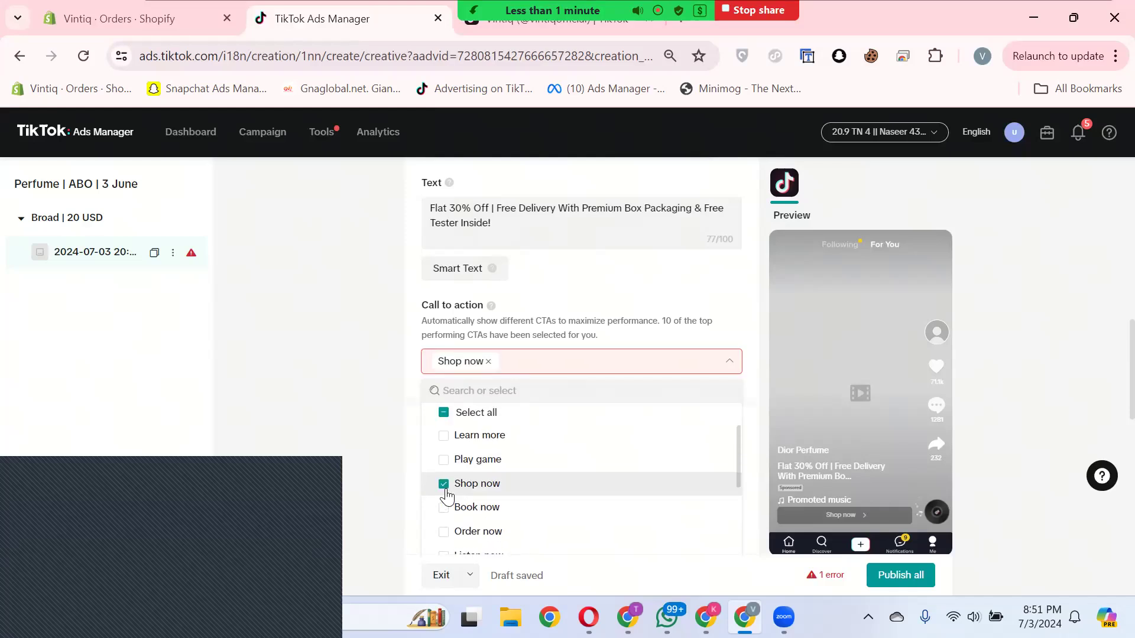
click(746, 318)
Step: Start creating a new interactive add-on for the ad
scroll(665, 423, down, 3)
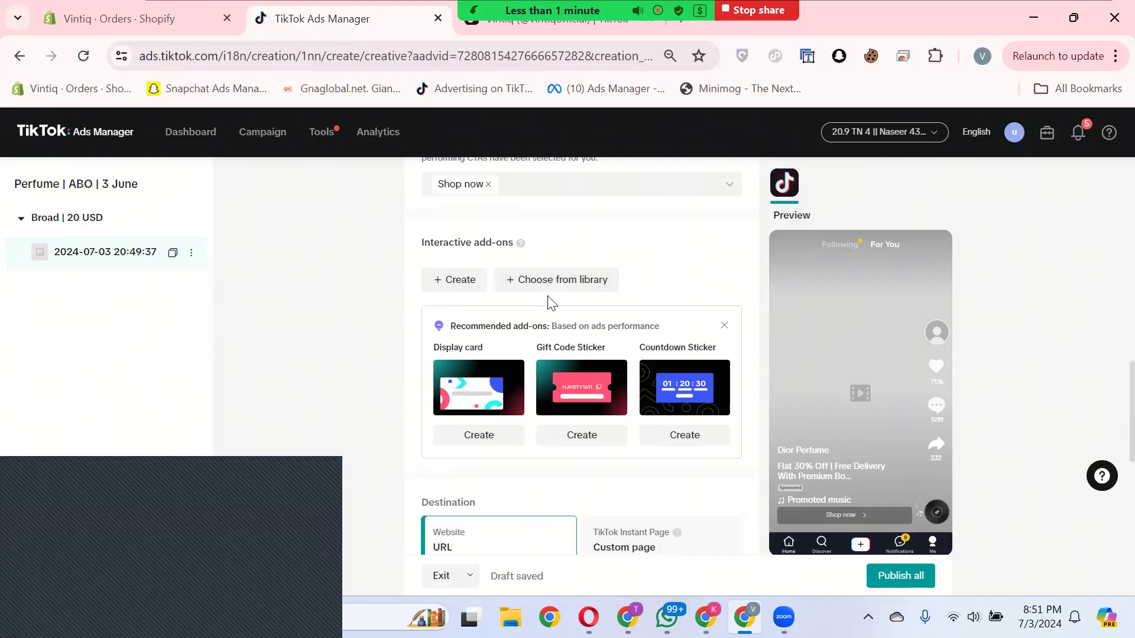
click(467, 282)
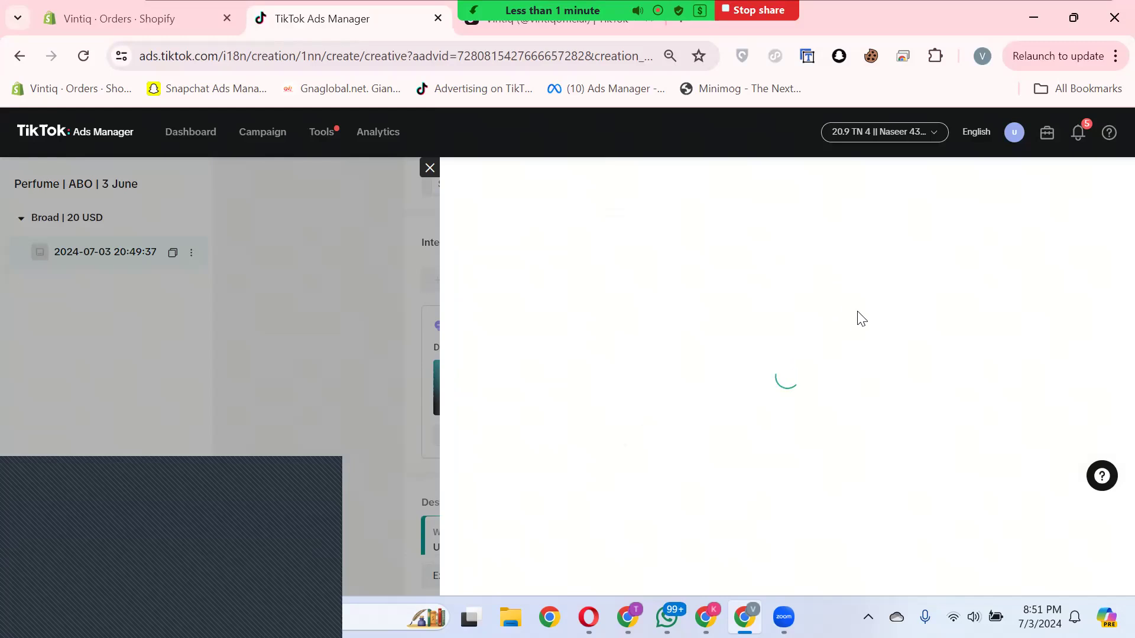